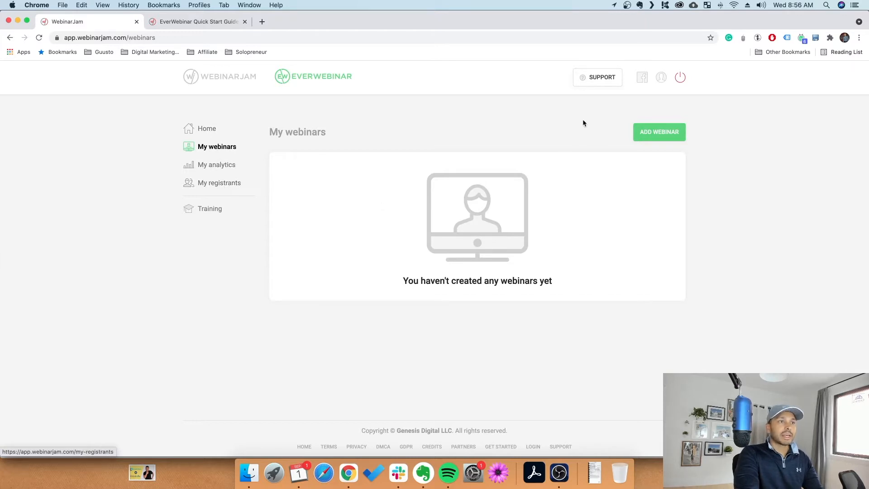
Review the available autoresponder integrations in the account profile, and close the profile
click(661, 80)
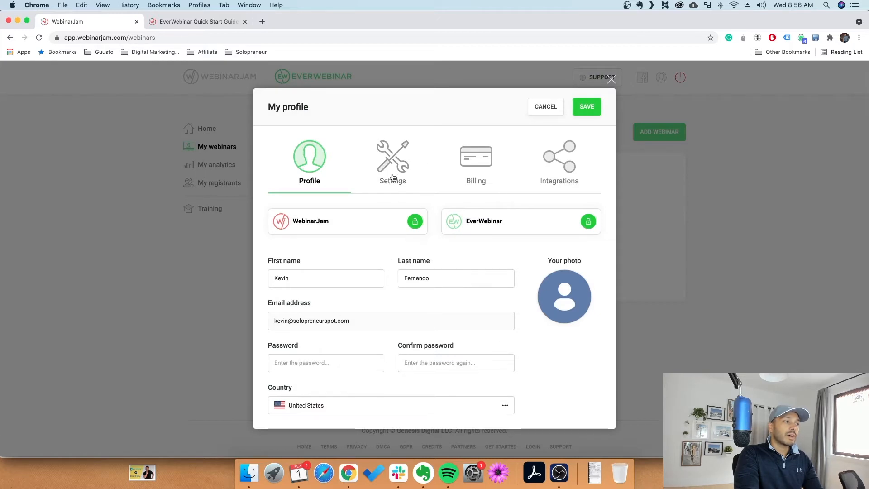
click(561, 161)
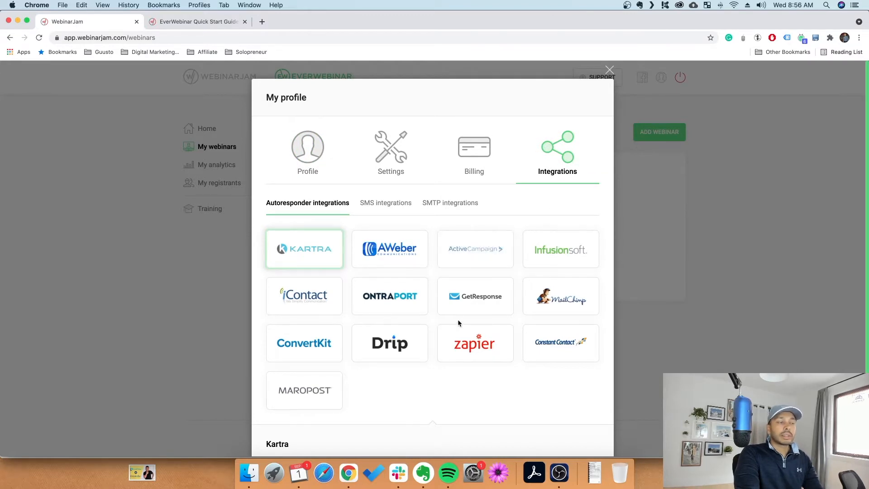
mouse_move(305, 249)
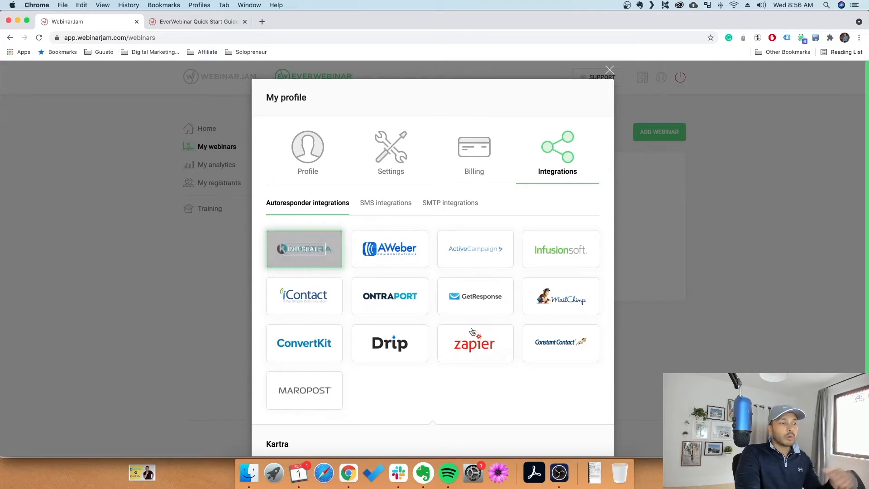
mouse_move(466, 358)
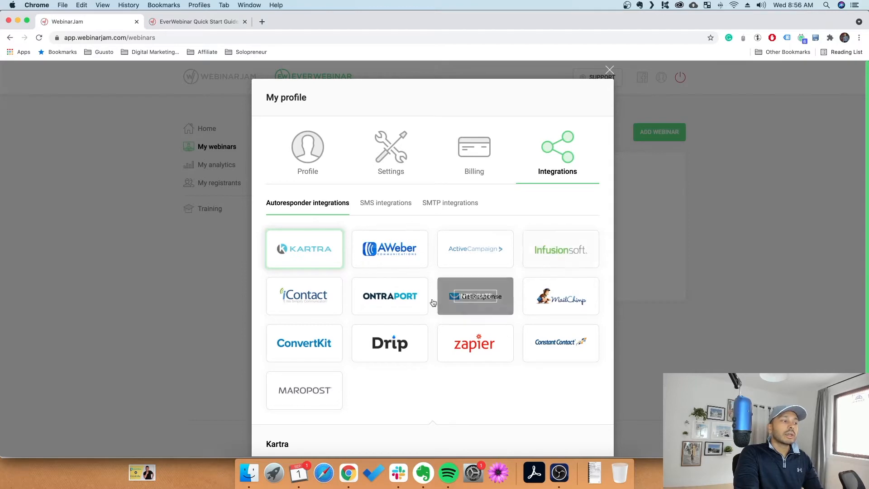
click(609, 71)
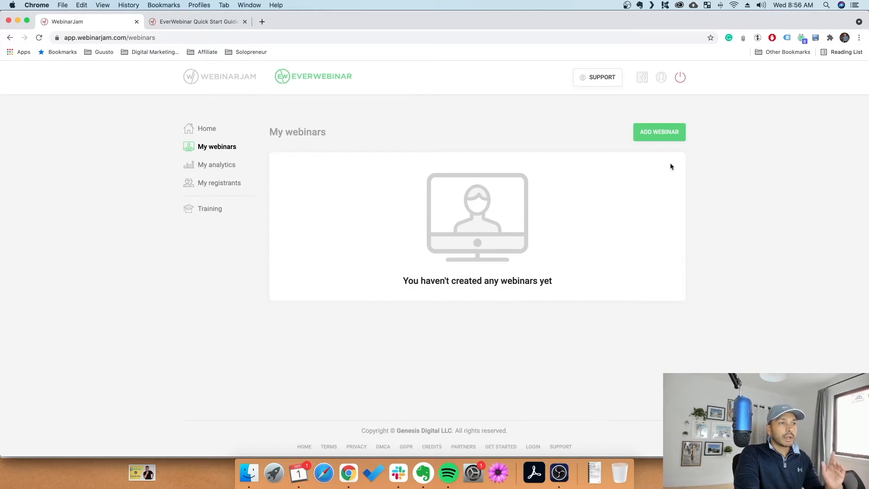
Add a new webinar and choose an external video file as its source after comparing the previous live session option
click(659, 133)
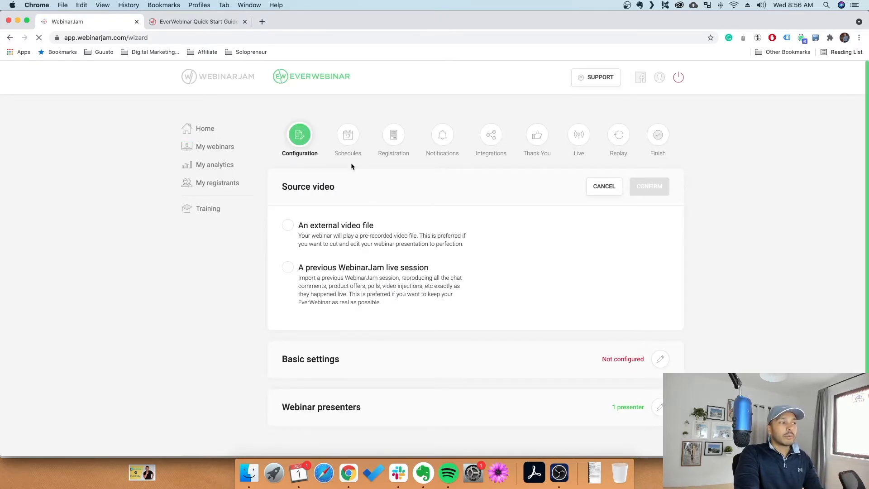
click(335, 230)
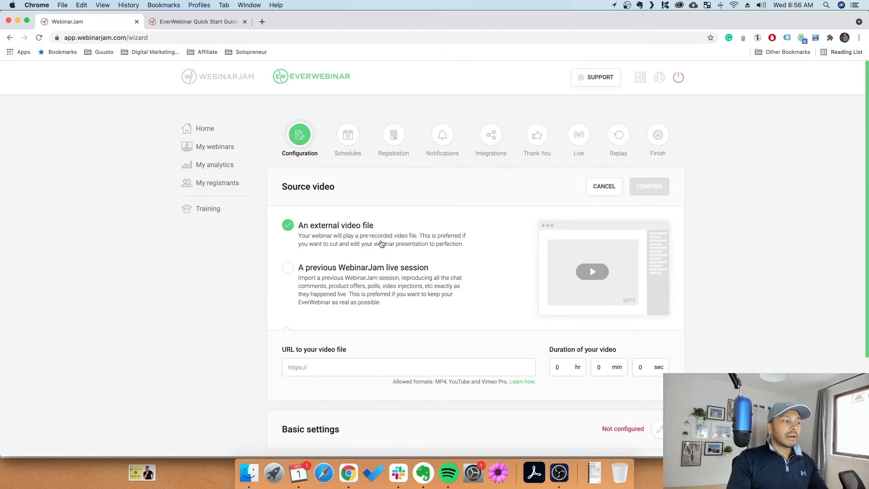
click(345, 364)
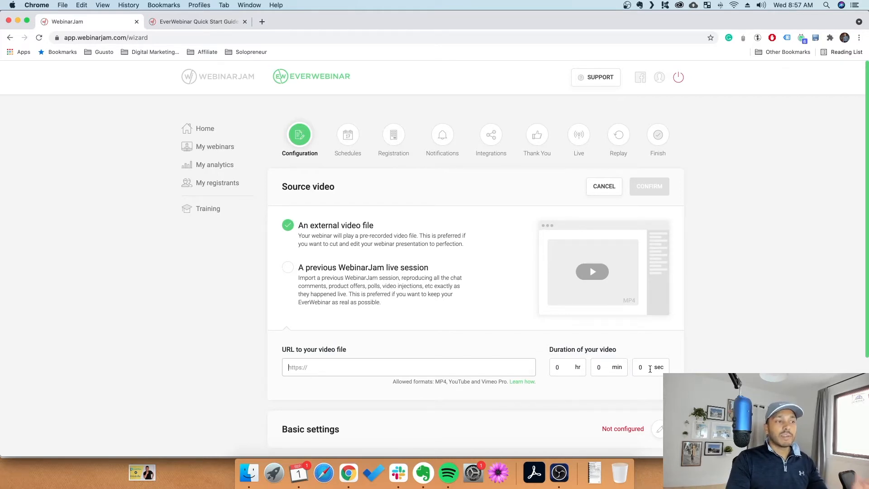
click(325, 278)
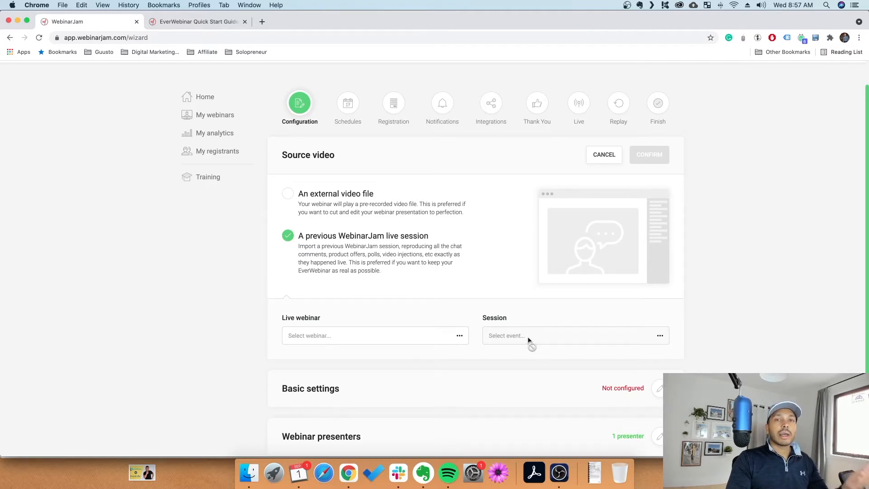
click(341, 197)
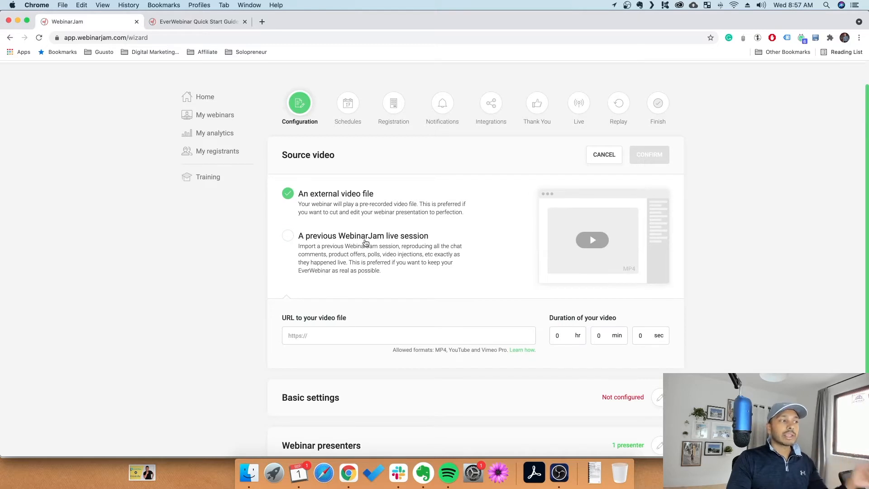
click(317, 335)
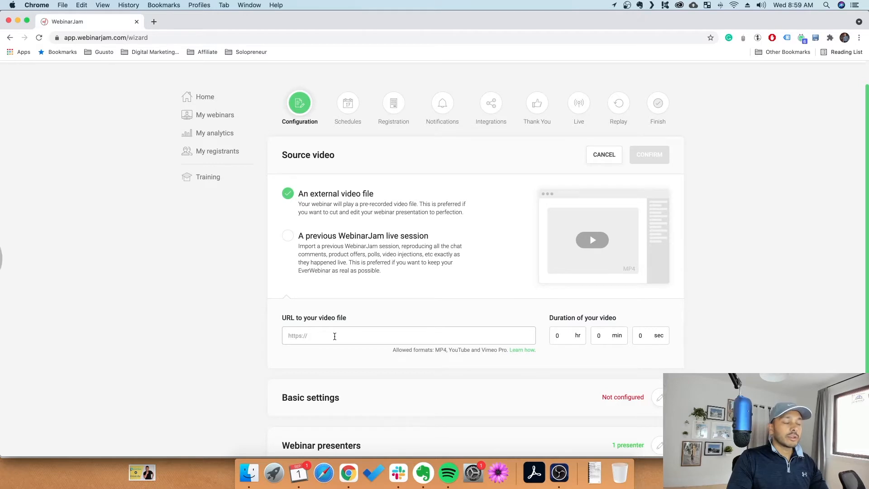
text(https://youtu.be/p1JUEt_poN8)
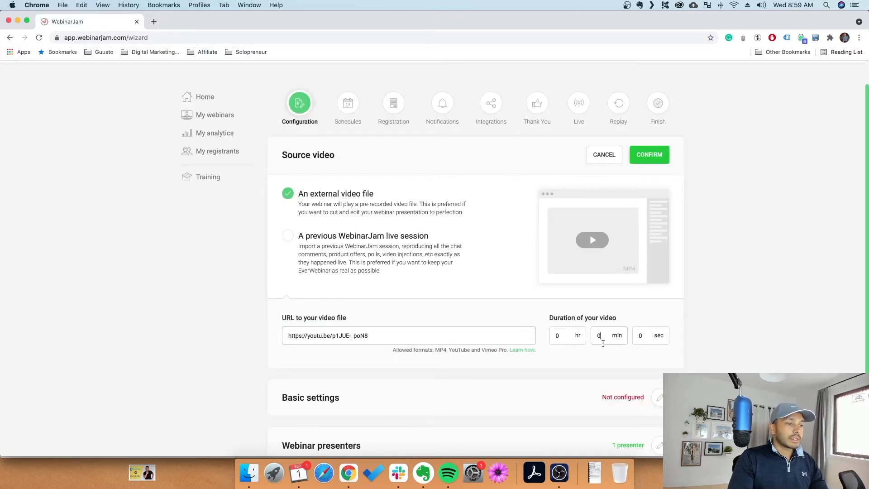
text(10)
key(Tab)
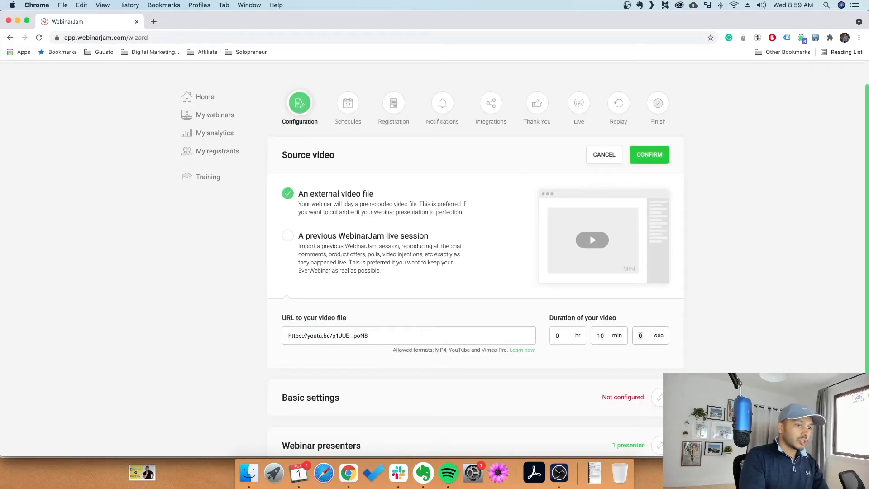
text(36)
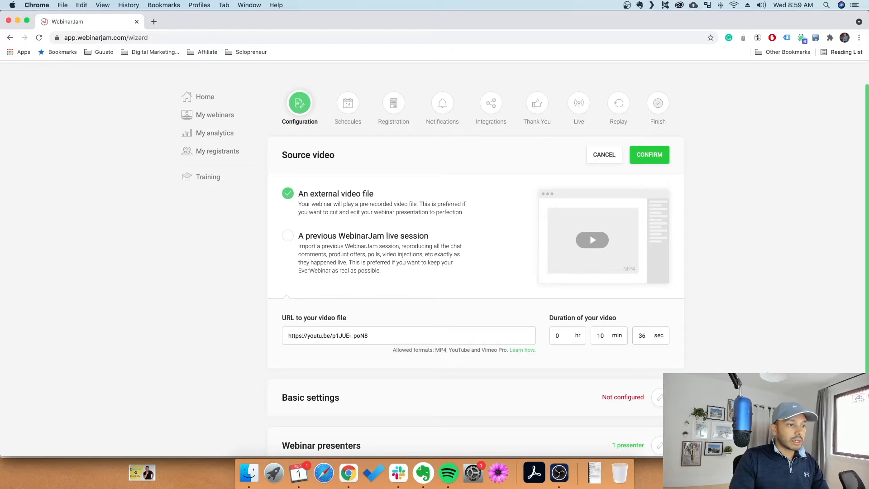
key(Return)
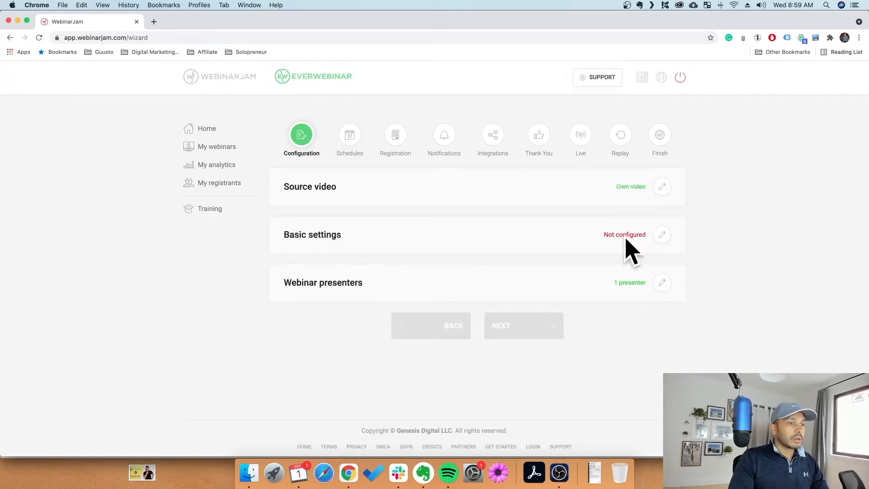
Open the basic settings for editing and name the webinar "test 1"
click(662, 235)
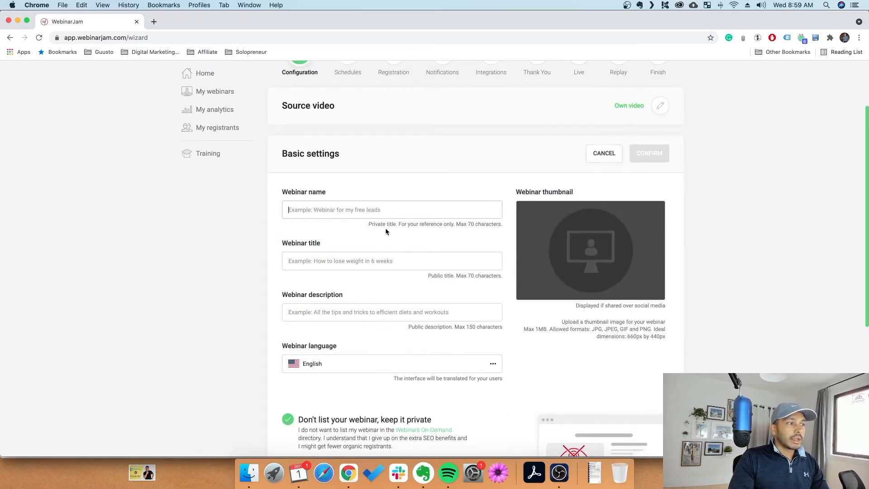
text(test)
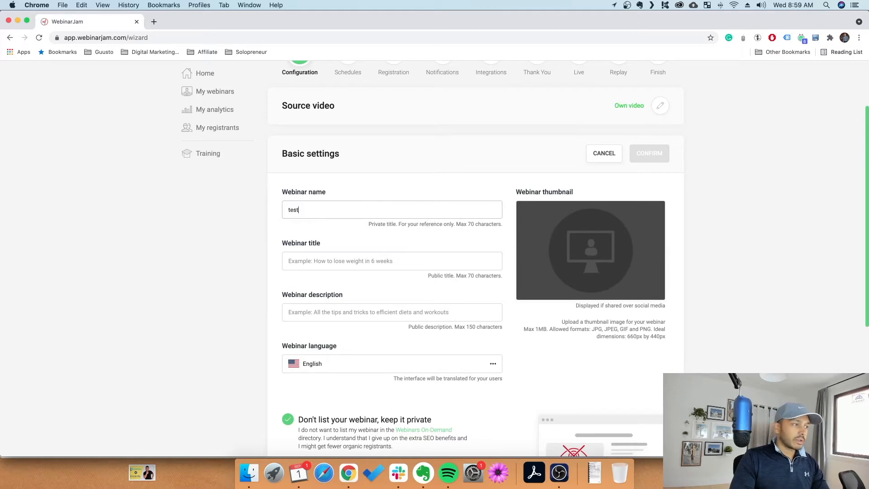
text( 1)
Enter "test example" as both the public webinar title and the webinar description
click(334, 261)
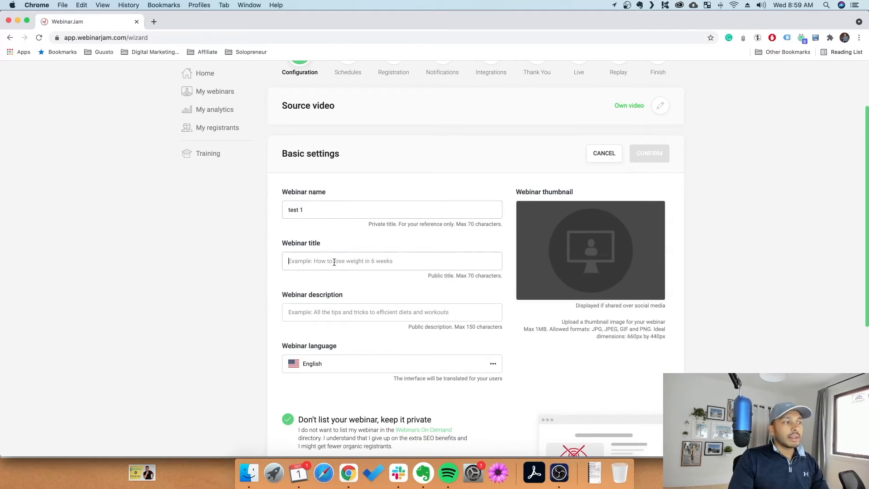
text(ssdlf)
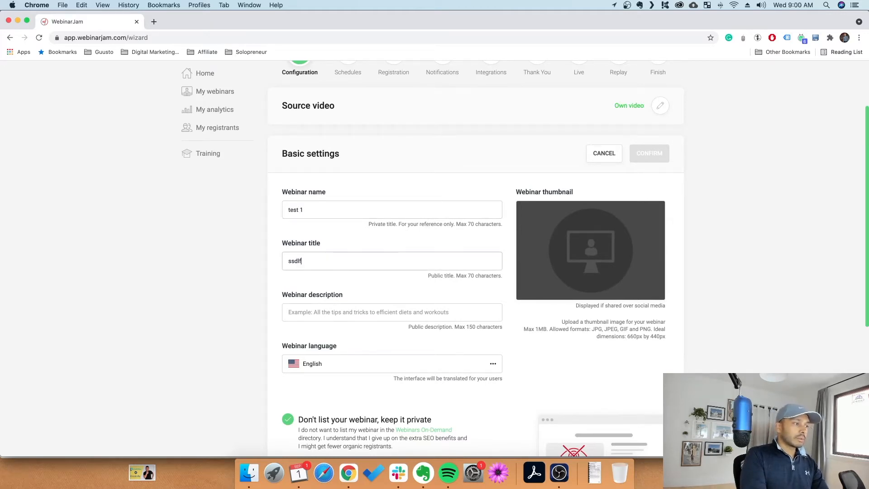
key(BackSpace)
key(BackSpace)
key(BackSpace)
key(BackSpace)
key(BackSpace)
text(test example)
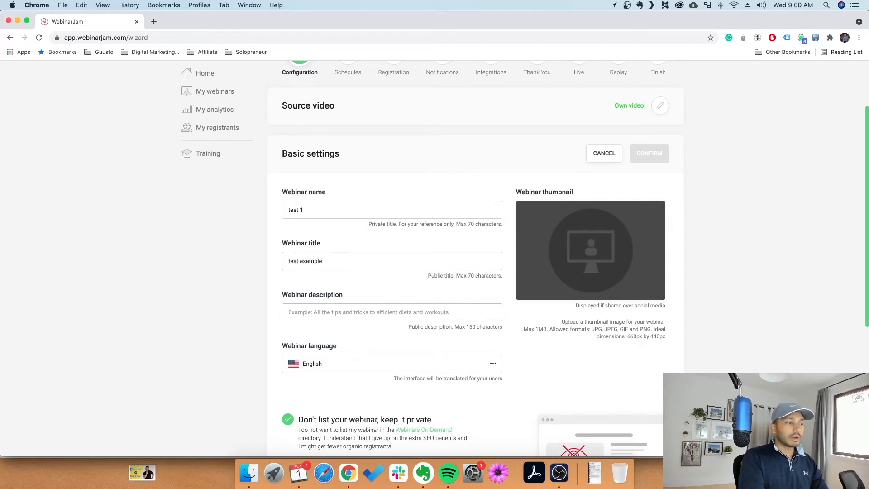
text(test example)
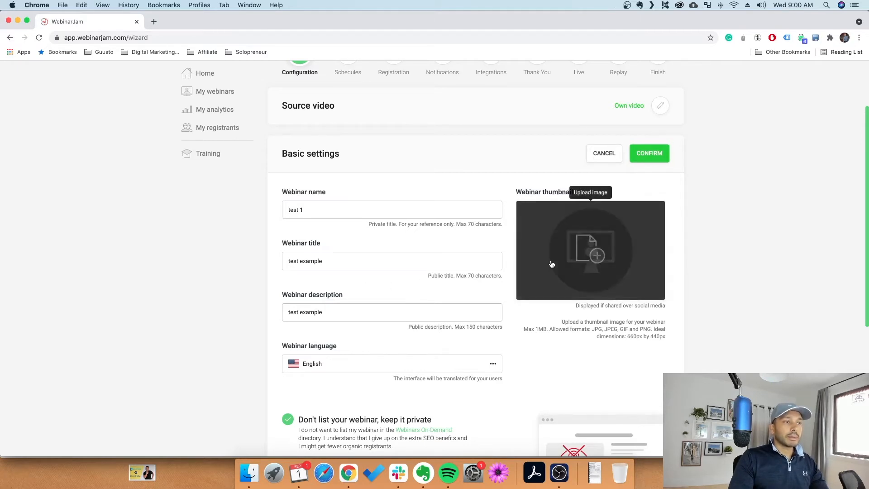
mouse_move(598, 252)
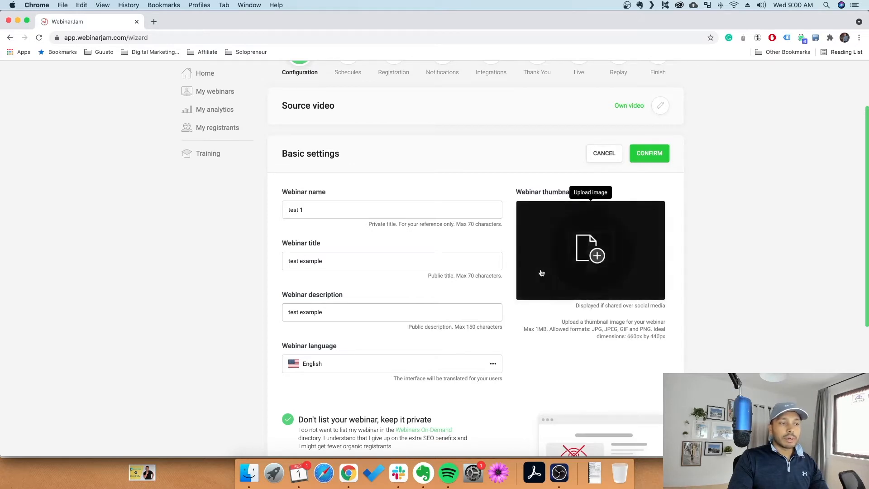
Examine the categories and live events in the public Webinars On-Demand directory, and return to the webinar wizard
scroll(332, 301, down, 3)
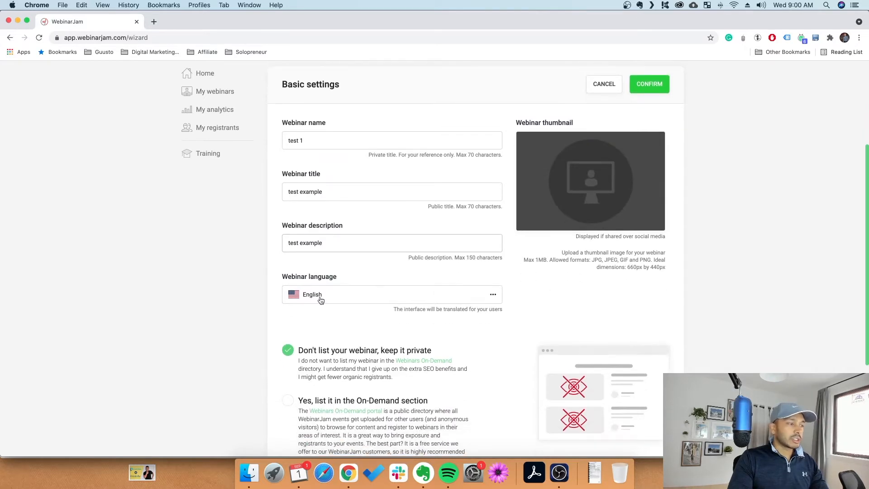
scroll(504, 337, down, 4)
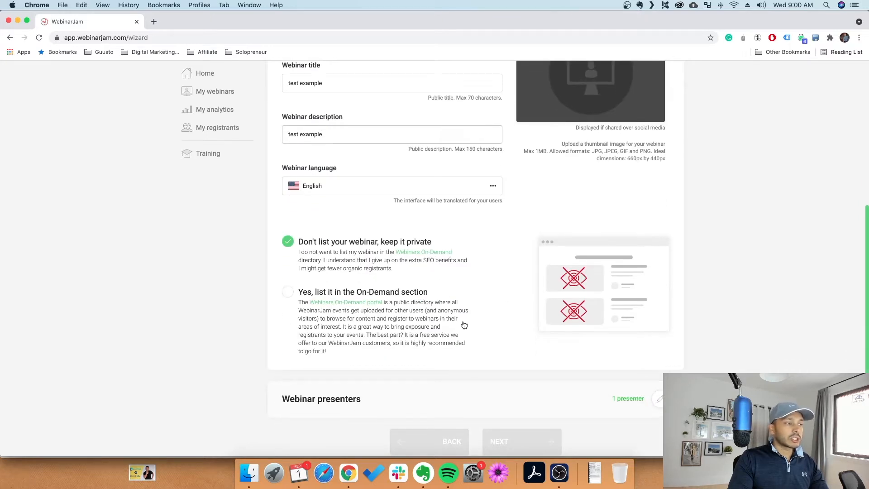
click(425, 252)
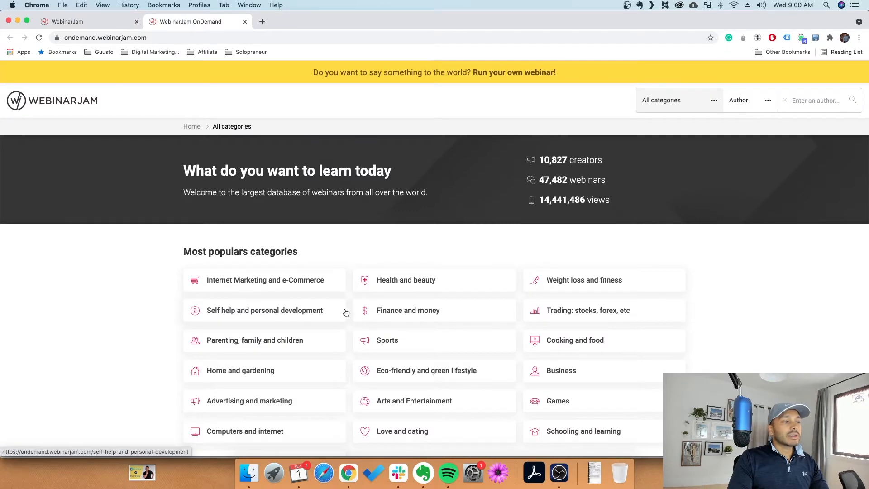
scroll(346, 310, down, 10)
scroll(397, 348, down, 2)
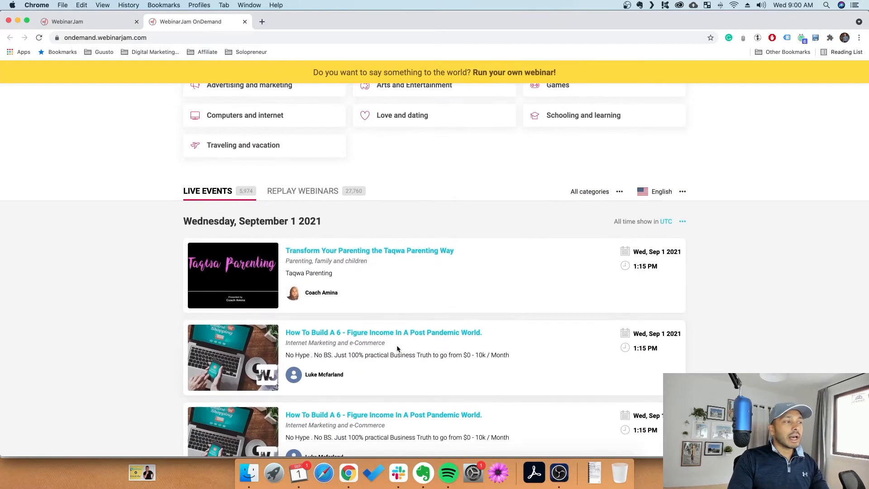
scroll(397, 349, down, 4)
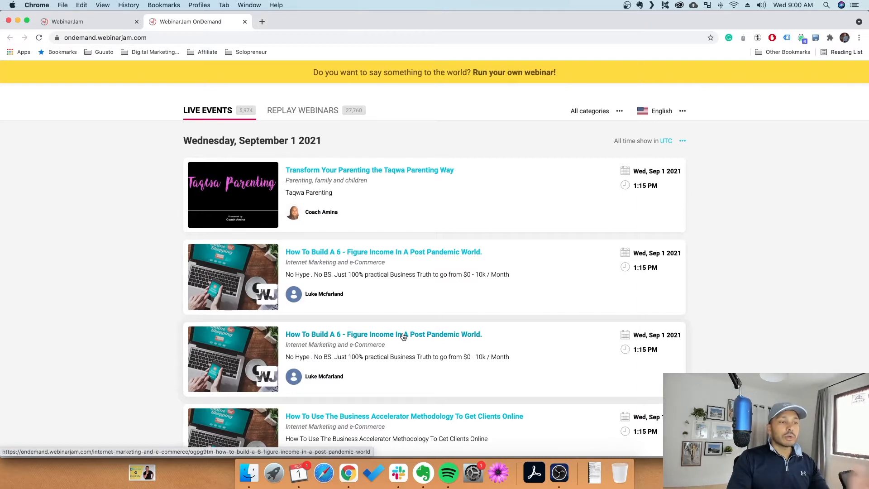
scroll(496, 358, down, 5)
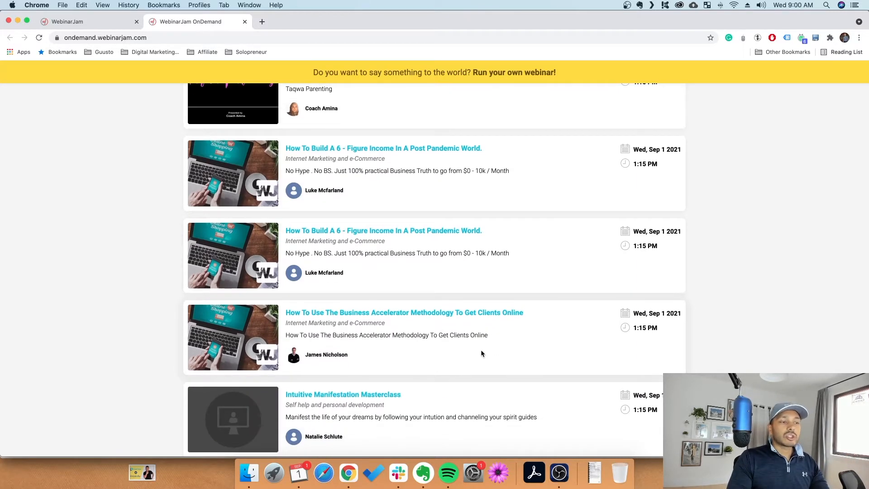
scroll(482, 353, up, 15)
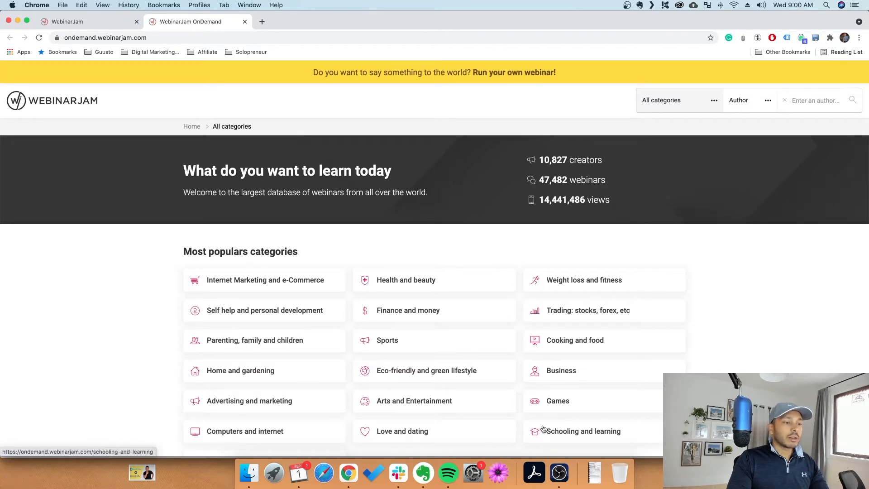
scroll(543, 428, down, 2)
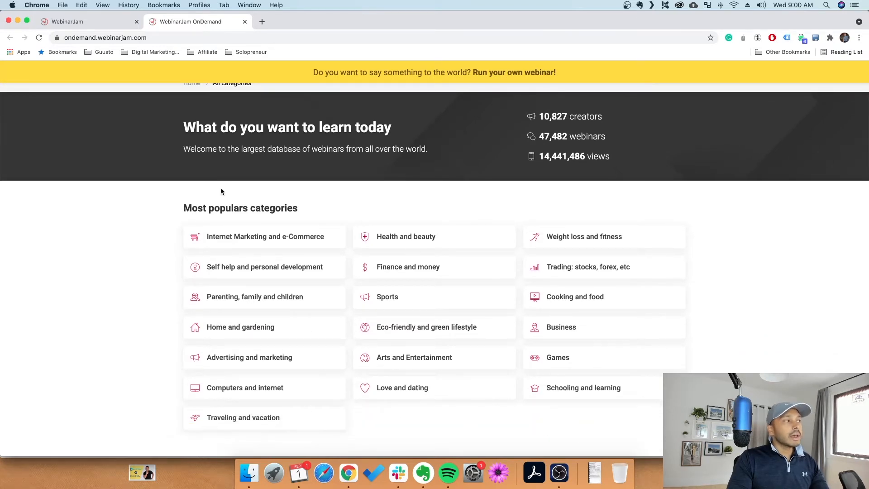
click(98, 23)
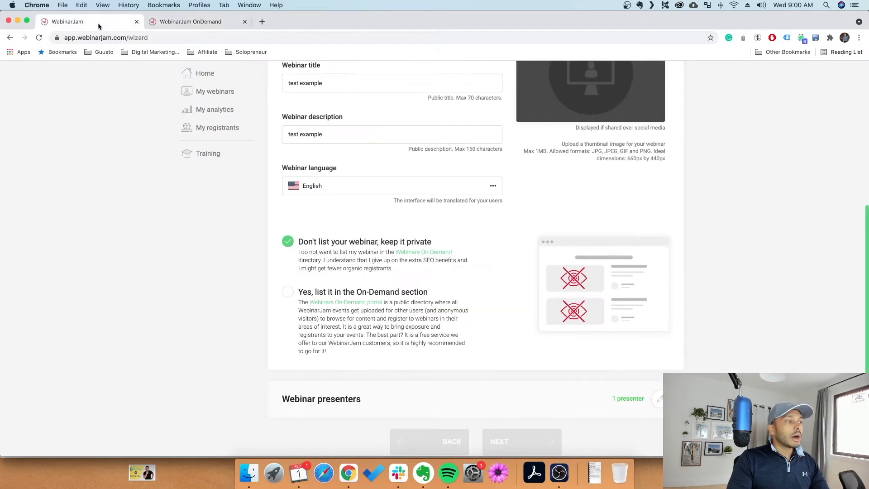
Try listing the webinar in the On-Demand section, check the directory category choices, and restore the private, unlisted option
click(377, 293)
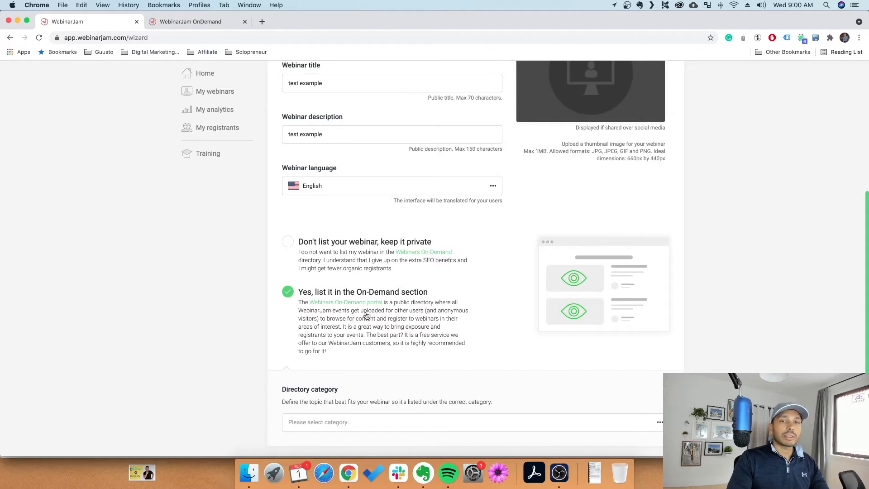
scroll(367, 315, down, 5)
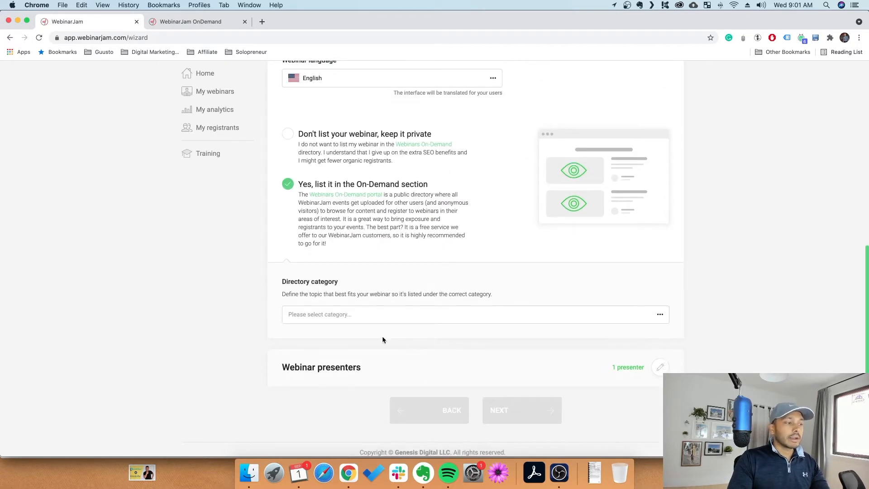
click(324, 316)
click(472, 268)
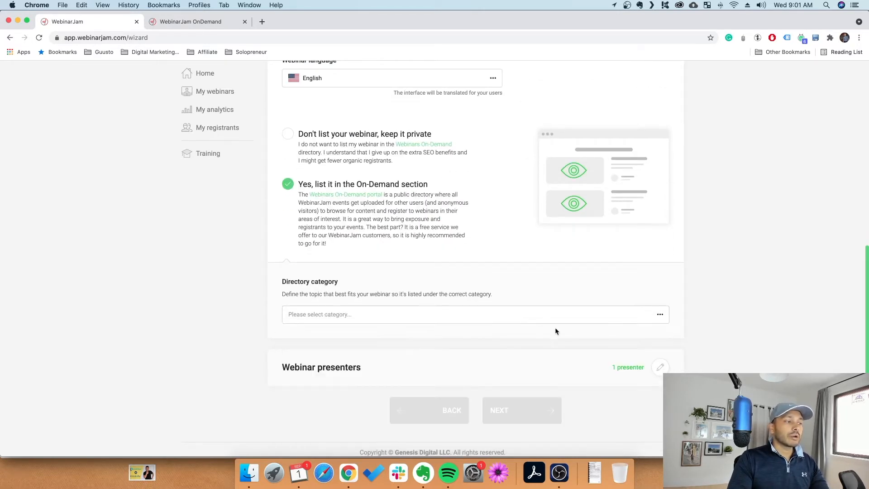
click(338, 135)
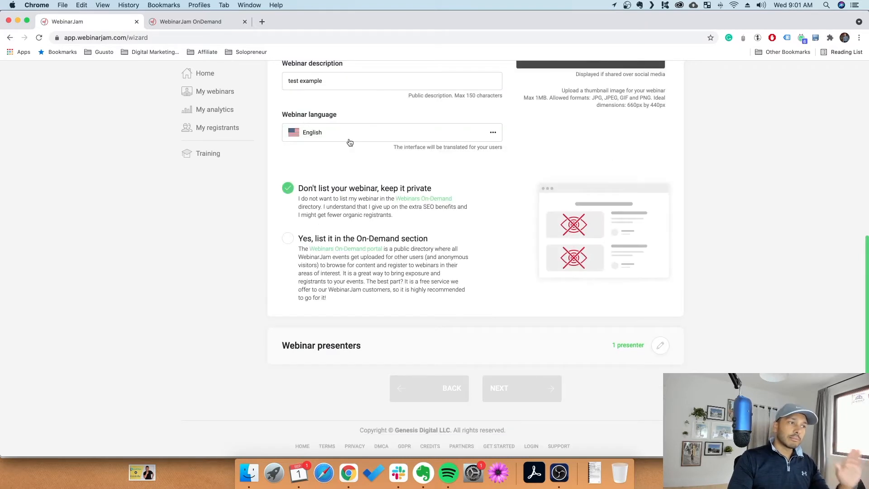
Review the basic settings for the webinar and confirm them
scroll(426, 238, up, 3)
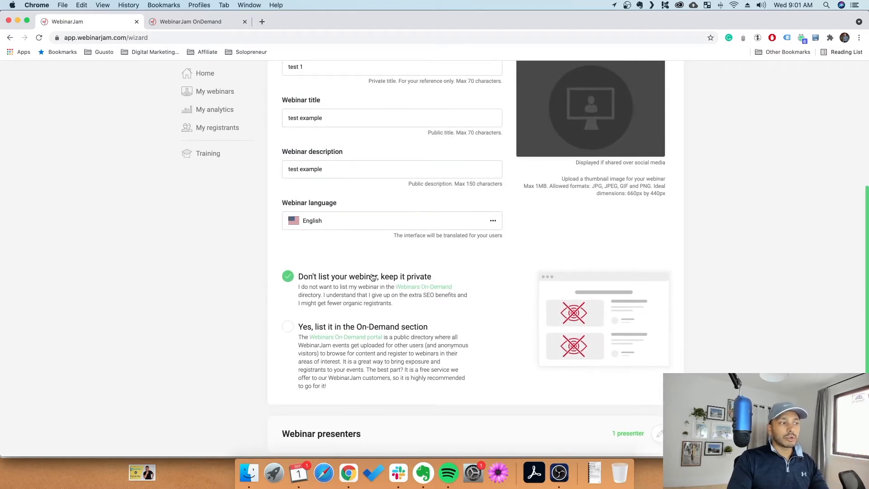
scroll(524, 355, down, 2)
scroll(611, 343, up, 4)
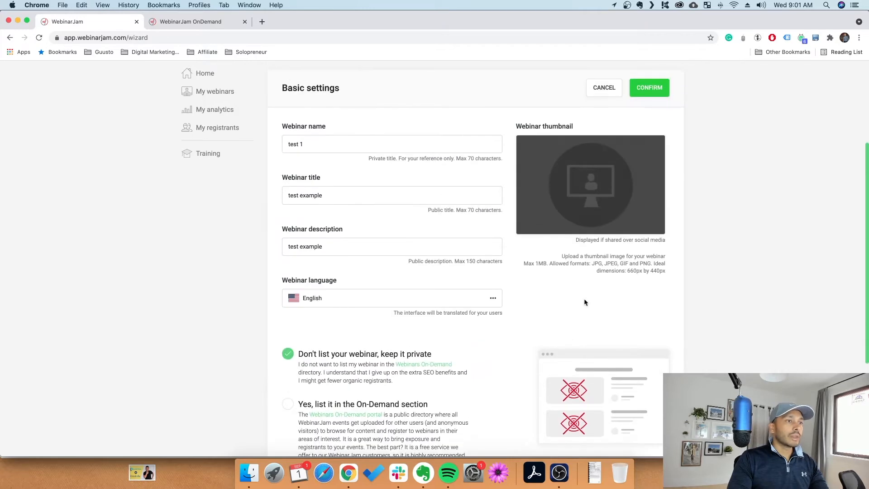
click(646, 94)
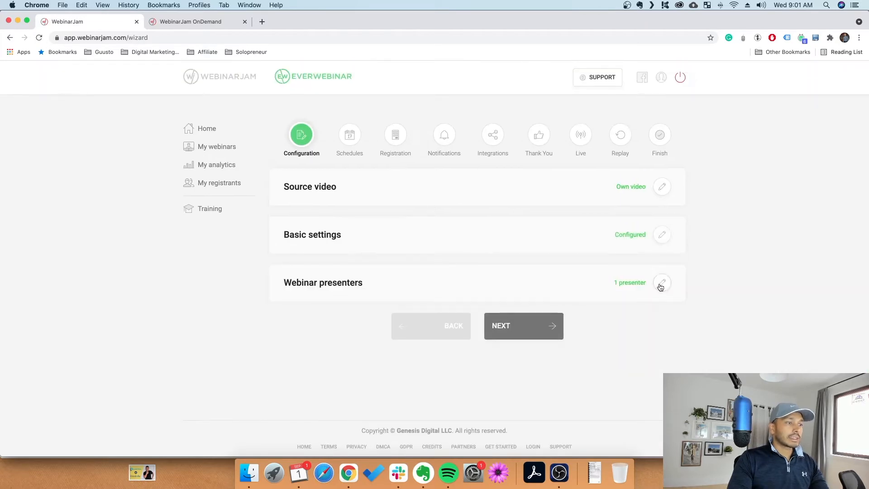
Try adding a webinar presenter named "presenter 2" with the moderator role, and cancel the presenter changes
click(660, 284)
scroll(645, 288, down, 3)
click(400, 248)
text(pre)
text(senter 2)
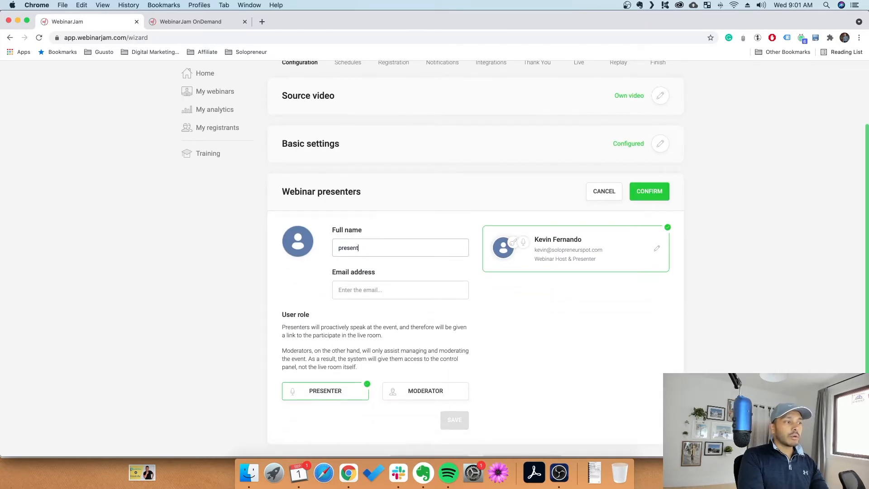
click(352, 294)
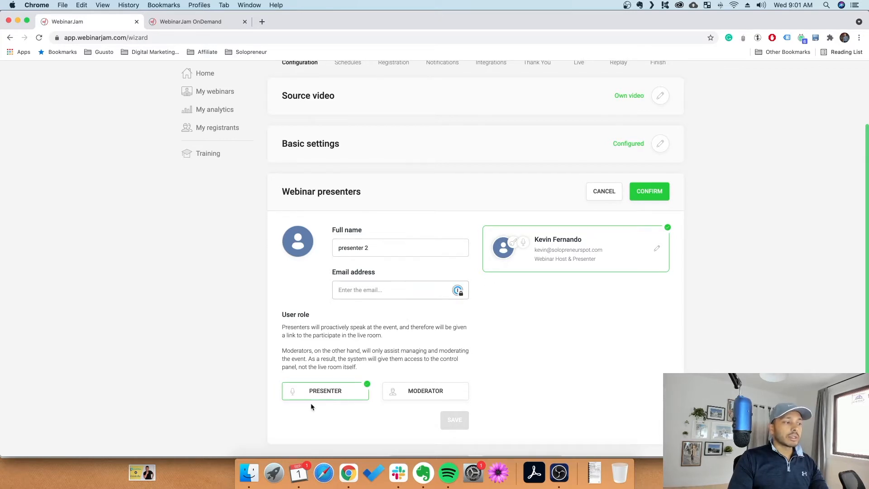
click(414, 395)
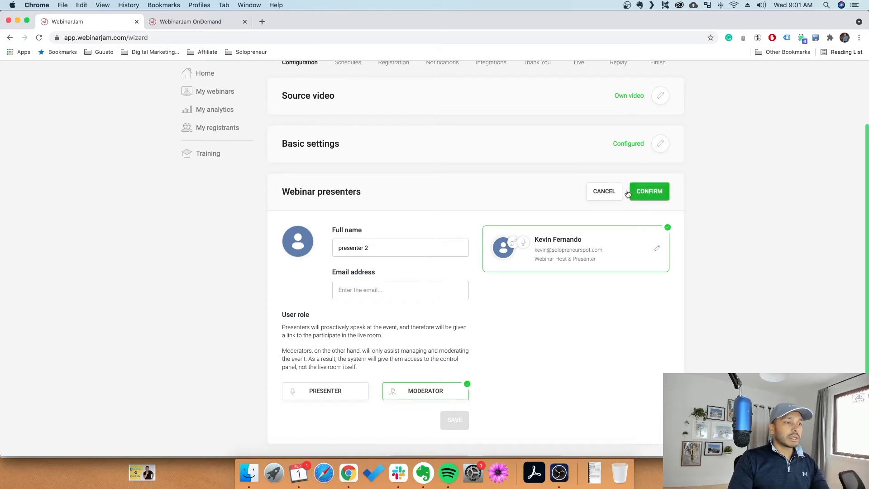
click(604, 195)
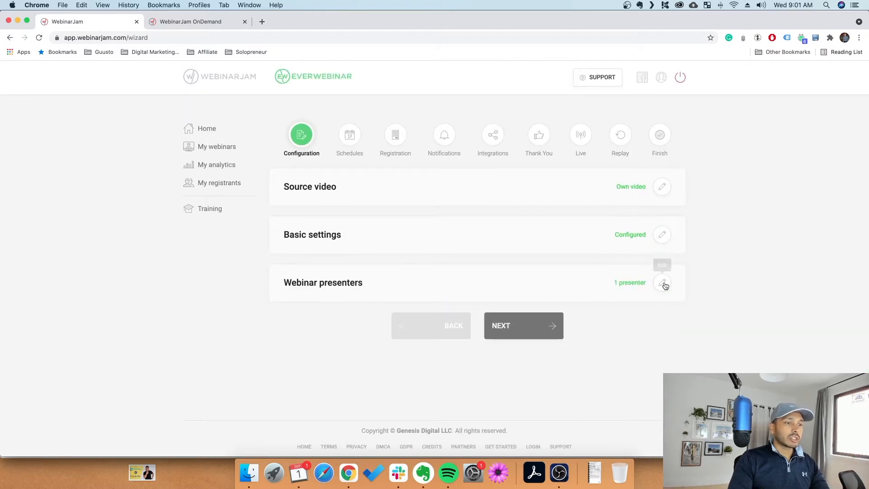
Continue to the webinar schedules stage and try a one-time session dated 2021-09-02
click(536, 334)
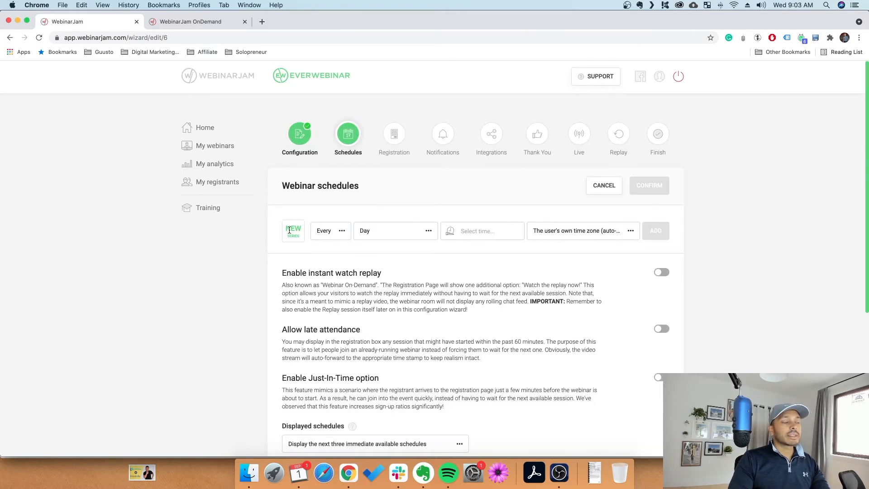
click(330, 234)
click(318, 253)
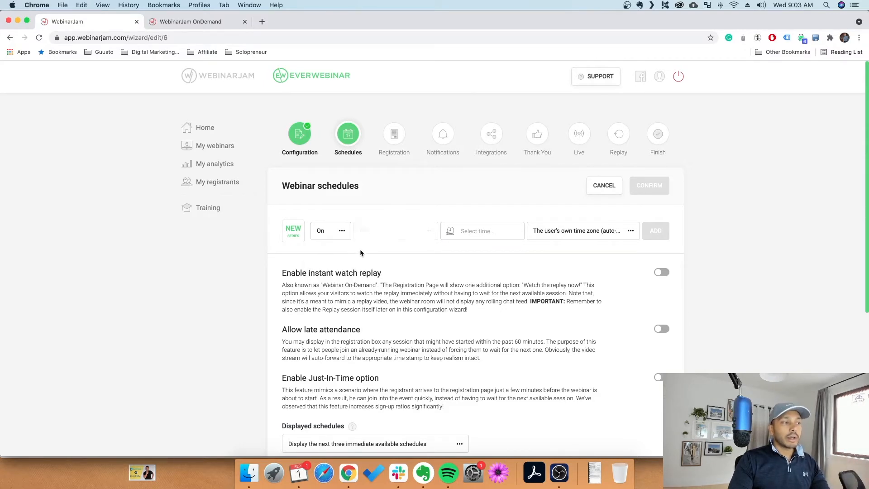
click(389, 231)
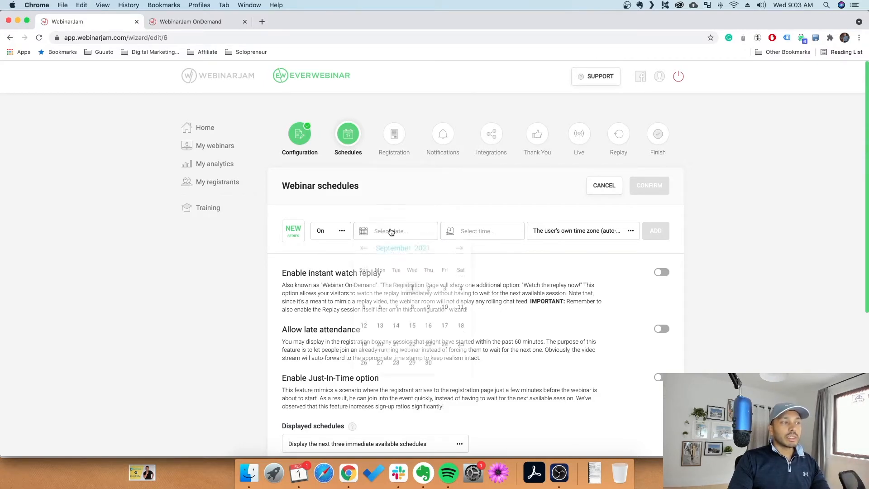
click(428, 294)
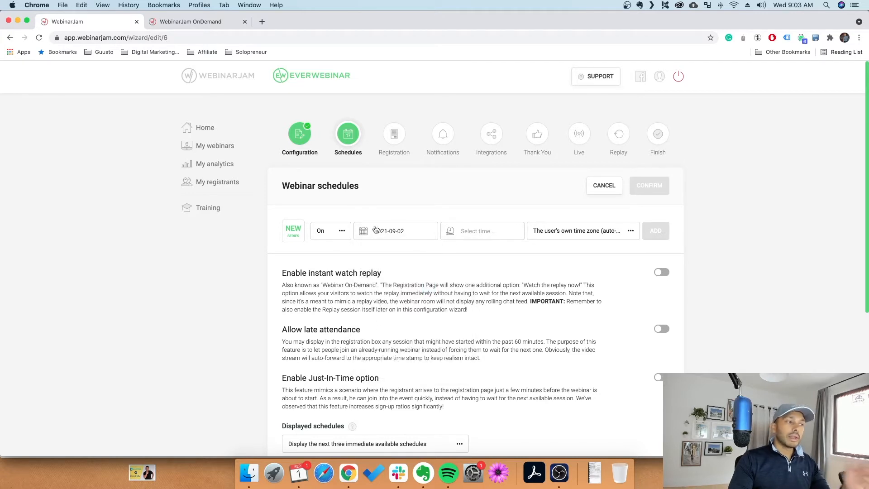
Add a recurring session every Monday at 01:00 PM in the user's own time zone
click(332, 231)
click(322, 274)
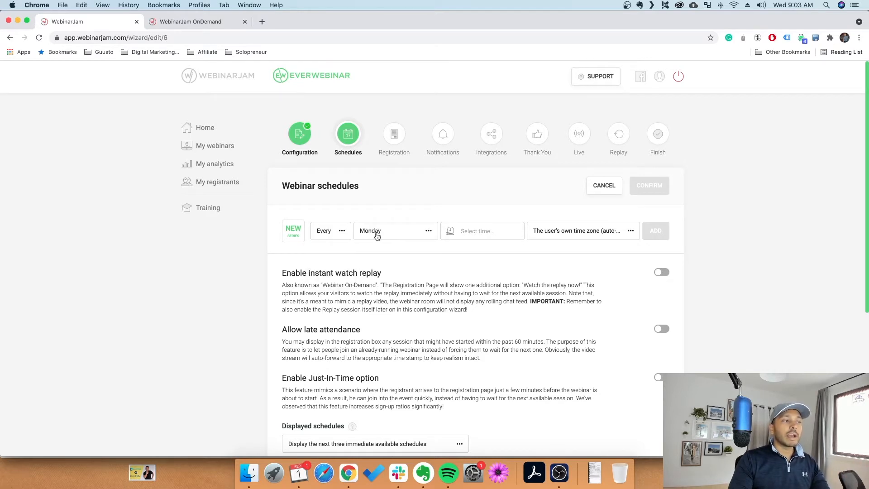
click(490, 232)
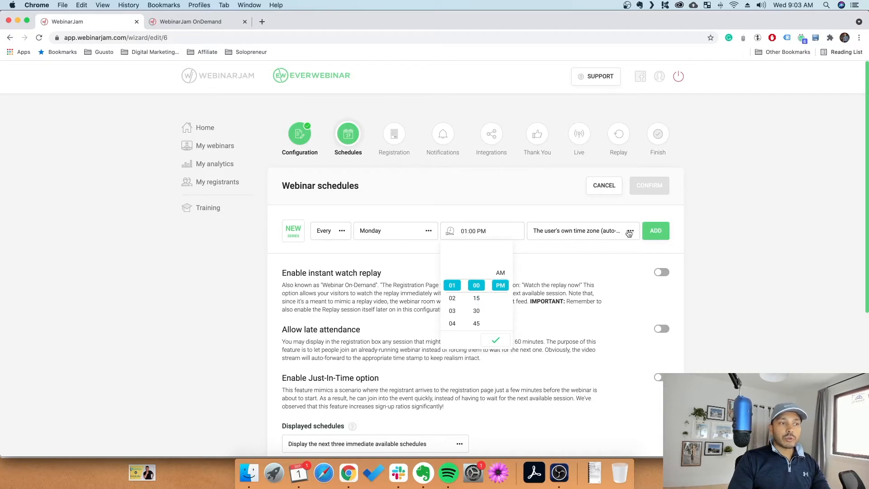
click(663, 235)
click(664, 235)
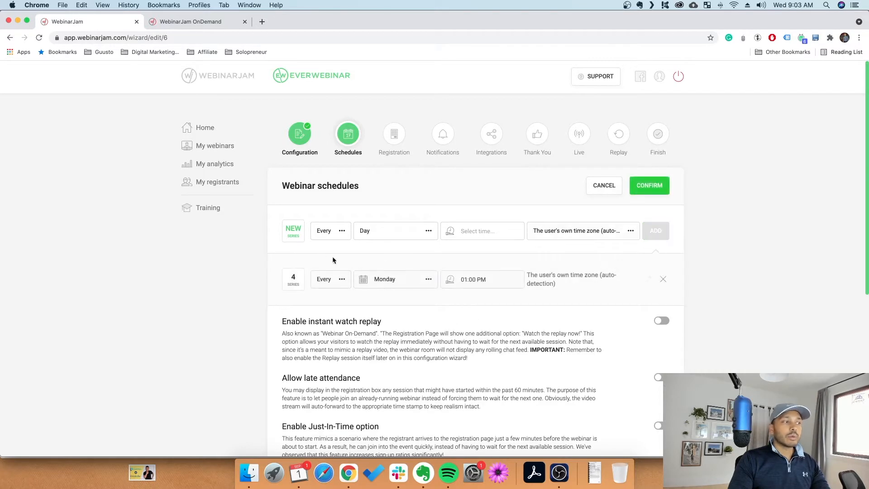
Add a second recurring session every Tuesday at 03:00 AM in the user's own time zone
click(381, 233)
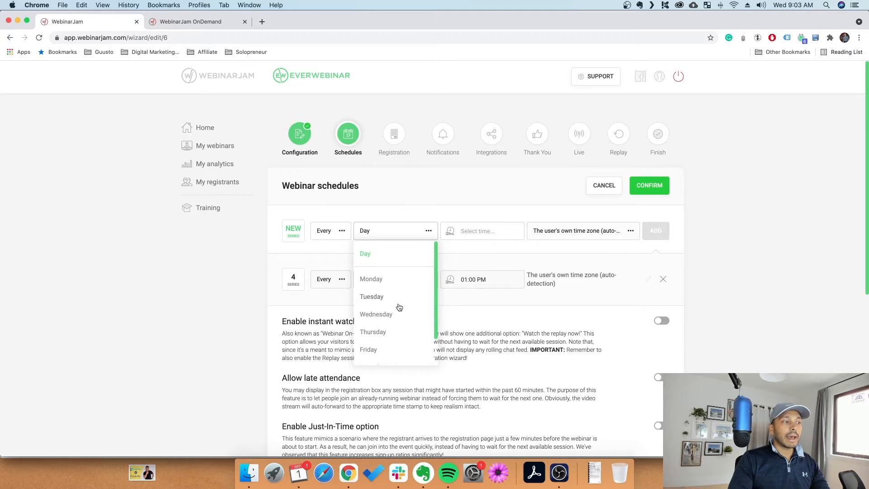
click(368, 297)
click(484, 231)
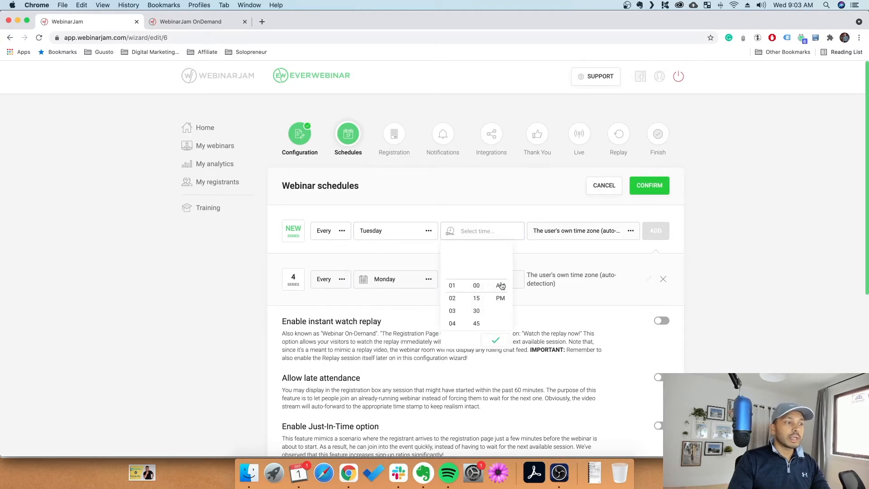
click(454, 313)
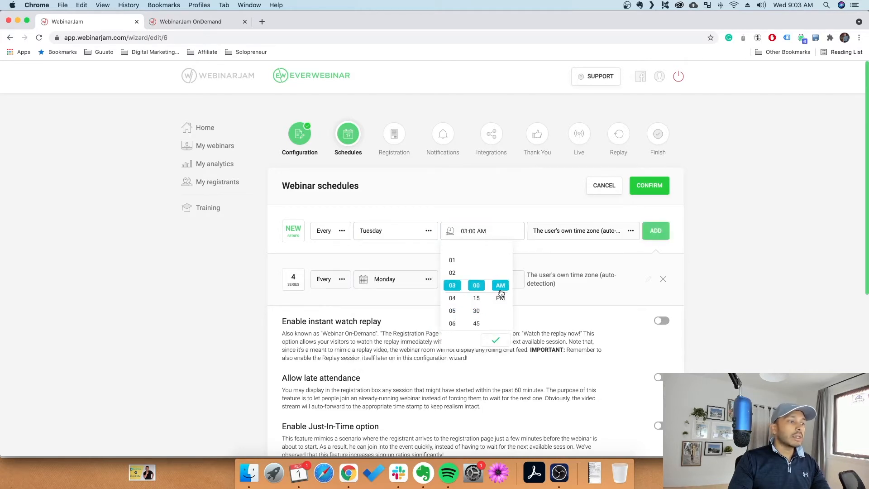
click(656, 231)
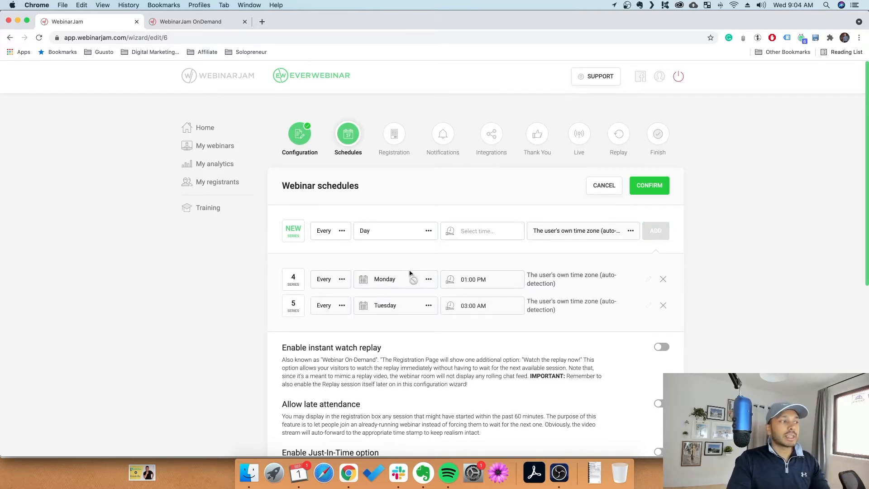
Read the note on instant watch replay, and try switching the option on and back off
scroll(464, 347, down, 3)
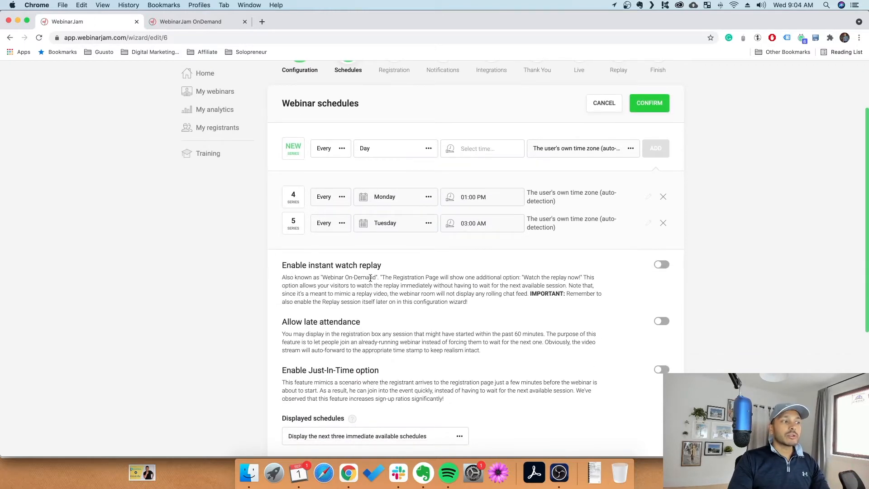
scroll(352, 277, down, 1)
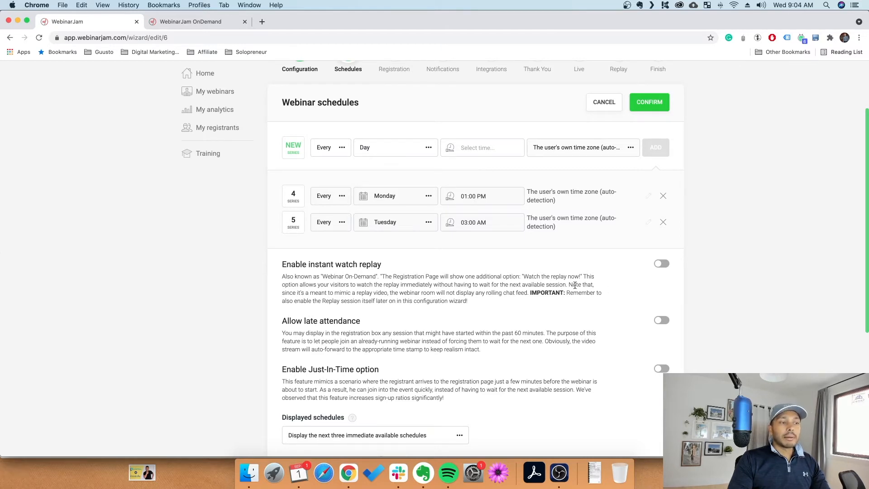
drag(570, 286, 522, 292)
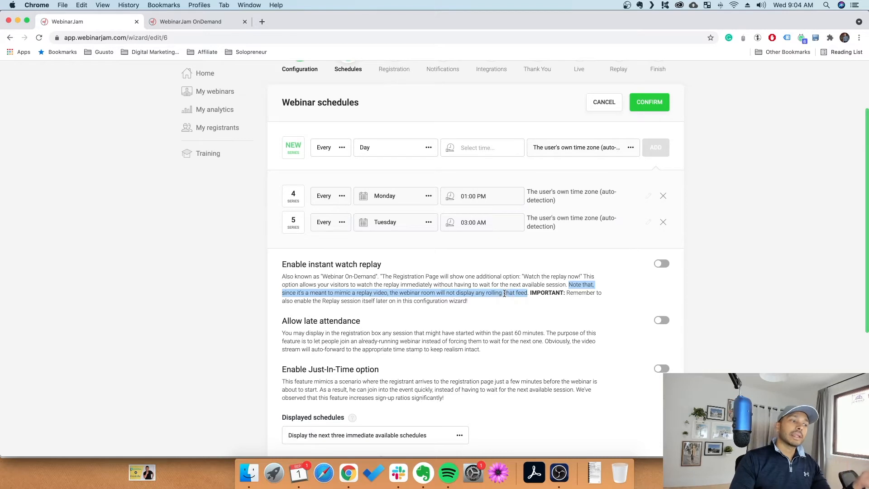
click(662, 263)
click(661, 263)
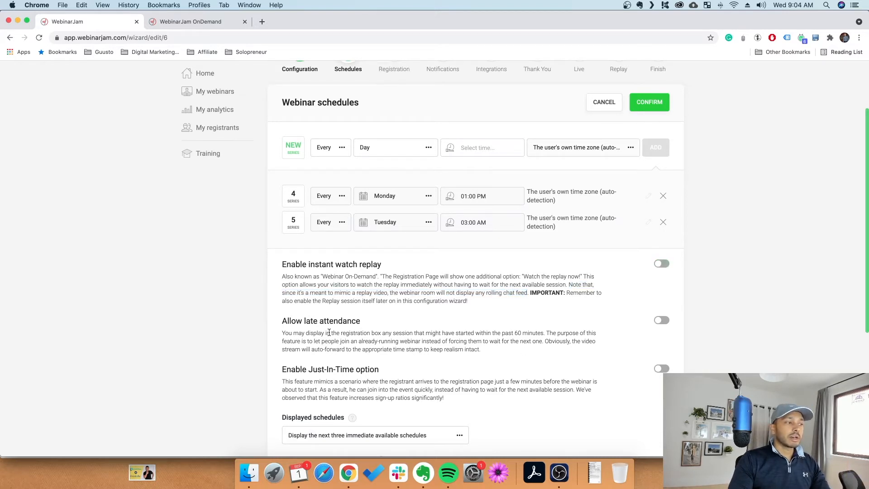
Allow late attendance and enable the Just-In-Time option for the webinar schedules
scroll(395, 341, down, 2)
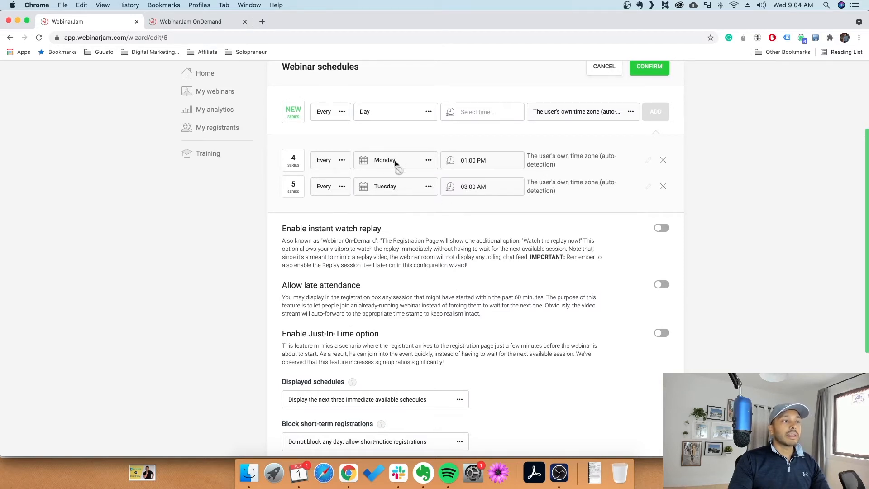
click(661, 284)
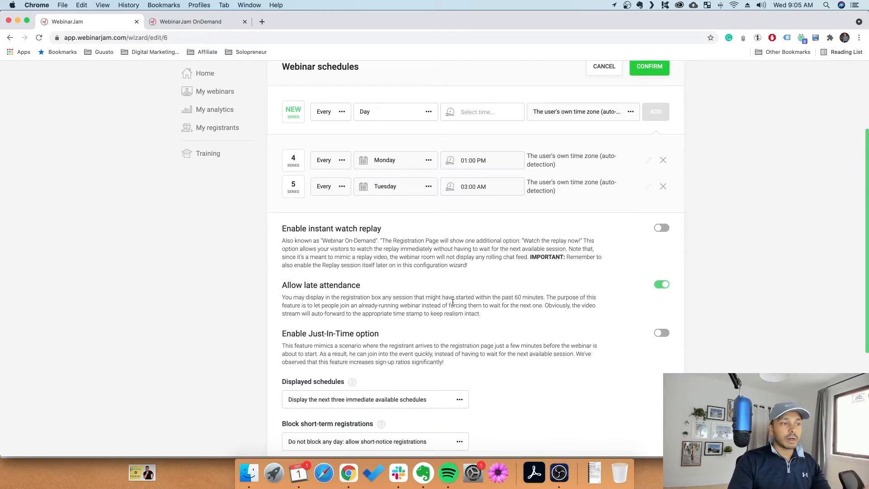
scroll(475, 345, down, 5)
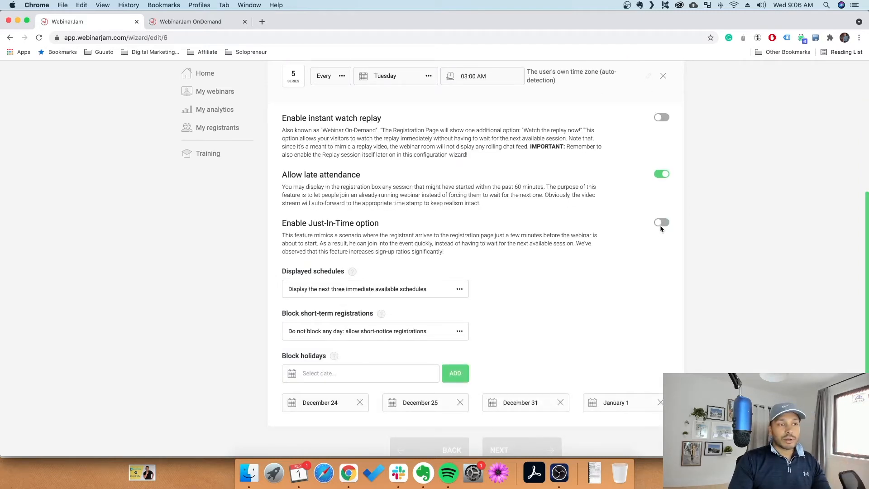
click(661, 223)
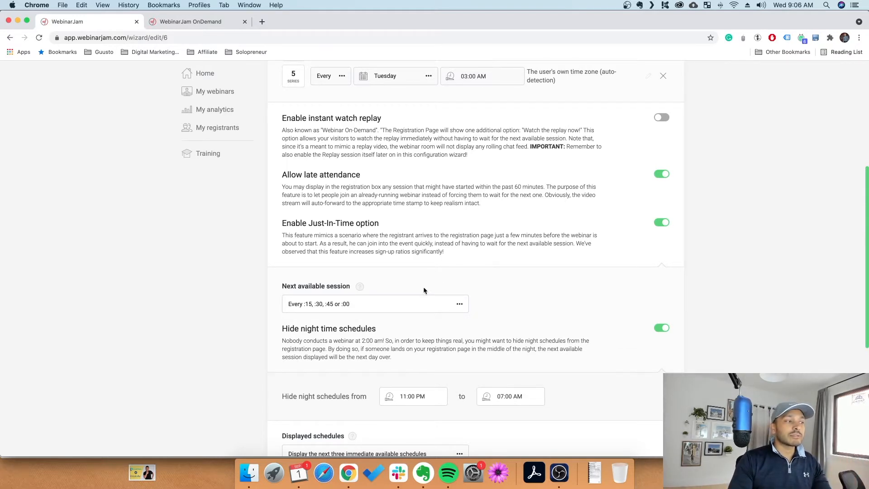
Check the interval choices for the next available session, and try switching the hiding of night time schedules off and back on
click(373, 305)
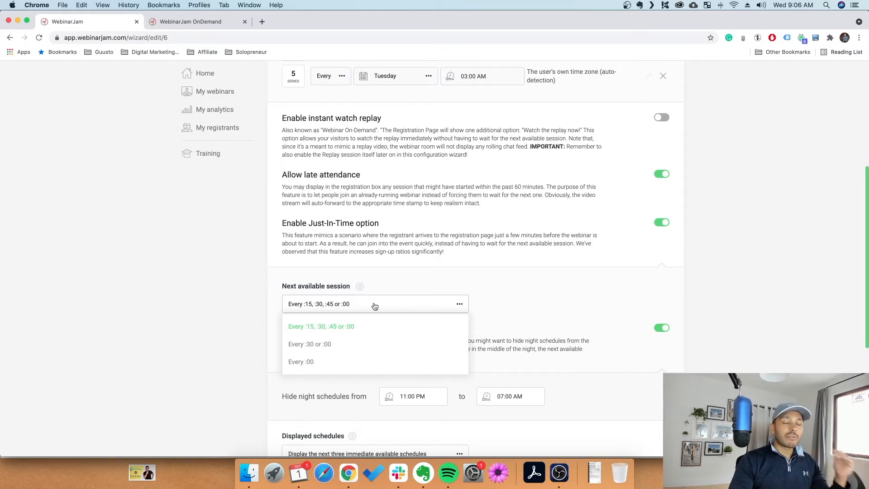
click(375, 306)
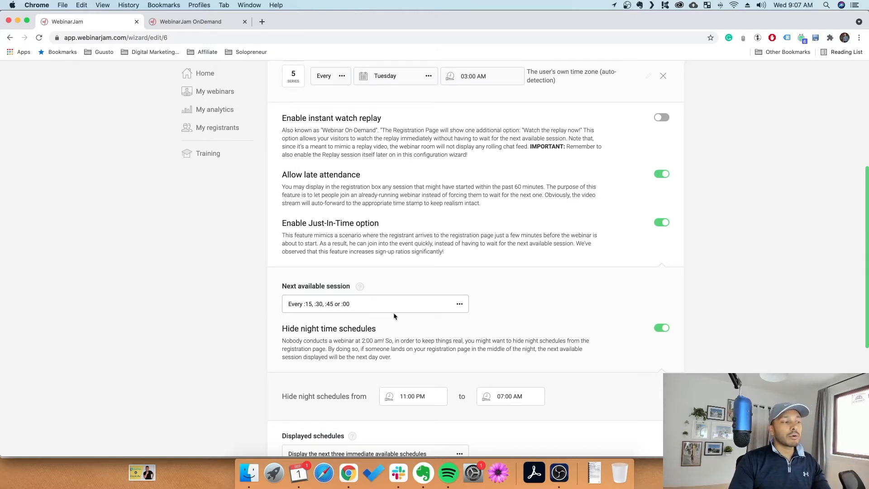
scroll(502, 336, down, 2)
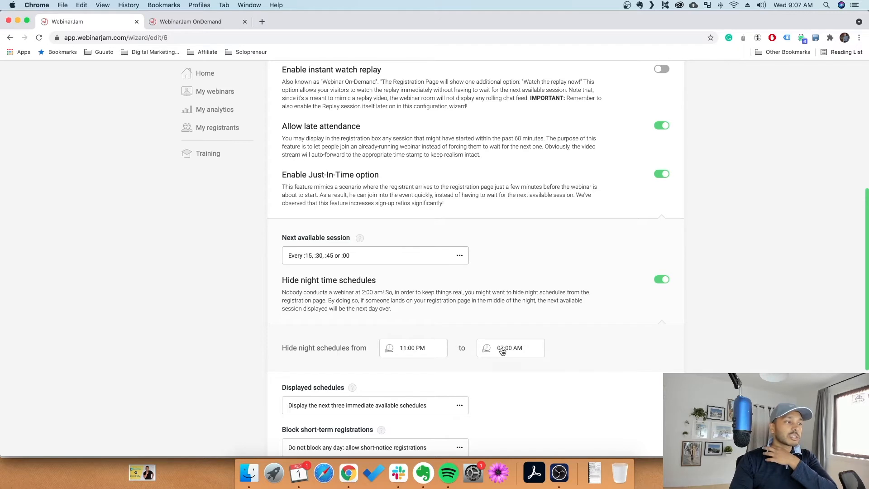
click(660, 281)
click(660, 281)
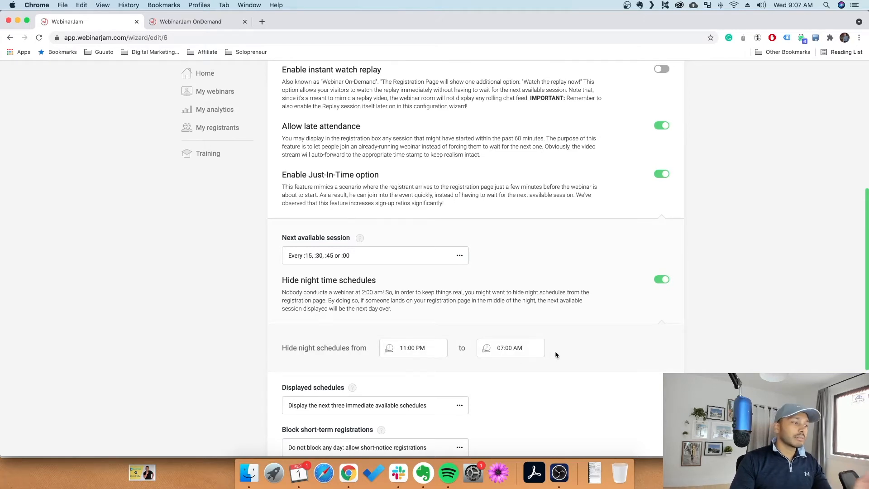
Examine the choices for displayed schedules and for blocking short-term registrations, keeping both current selections
scroll(378, 260, down, 3)
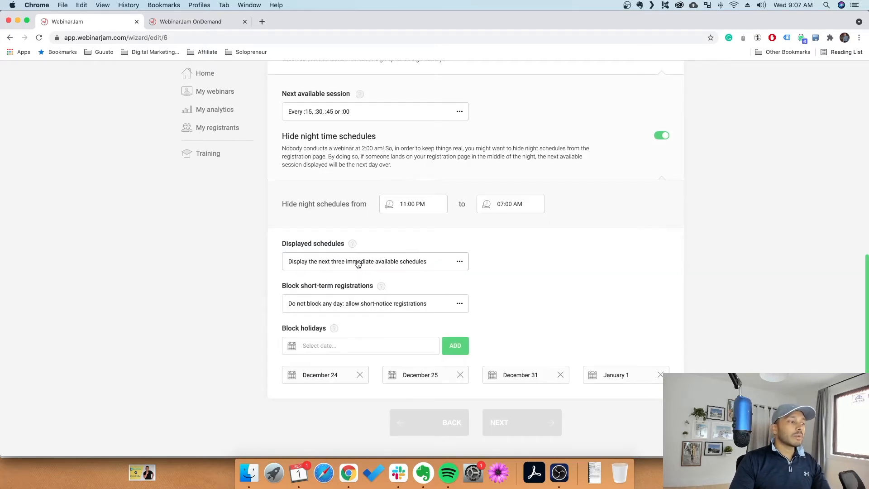
click(454, 265)
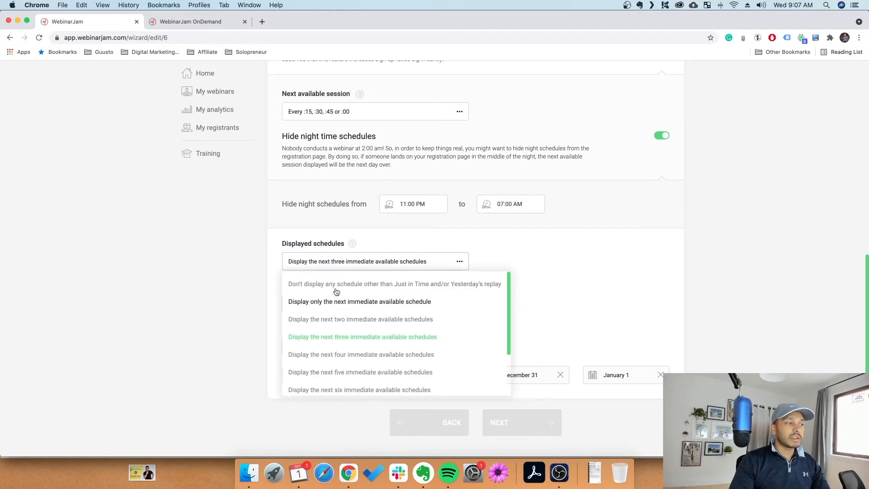
click(418, 316)
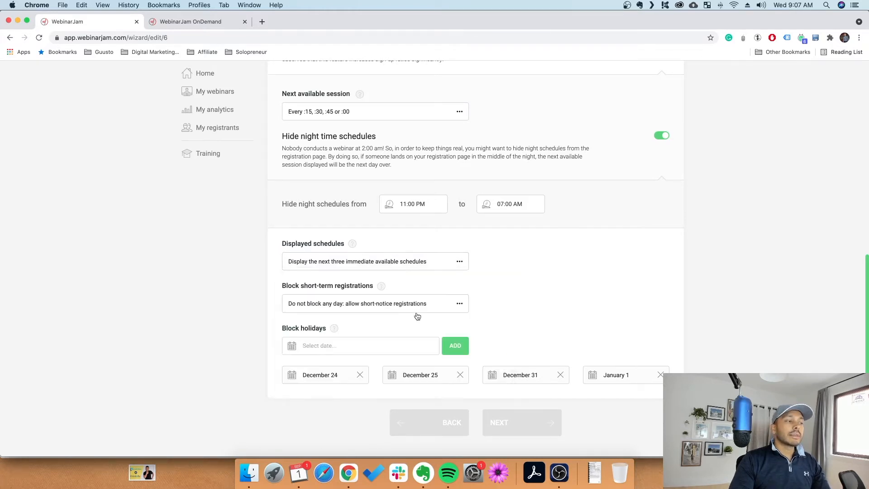
click(355, 305)
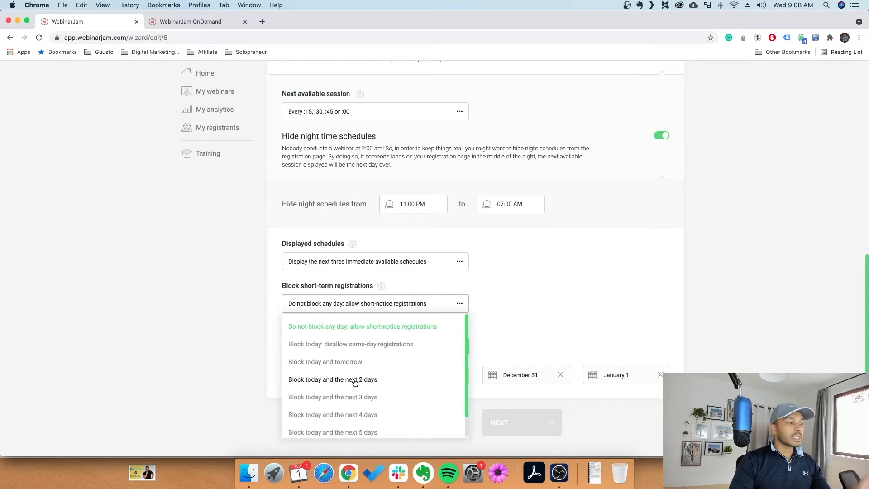
click(351, 309)
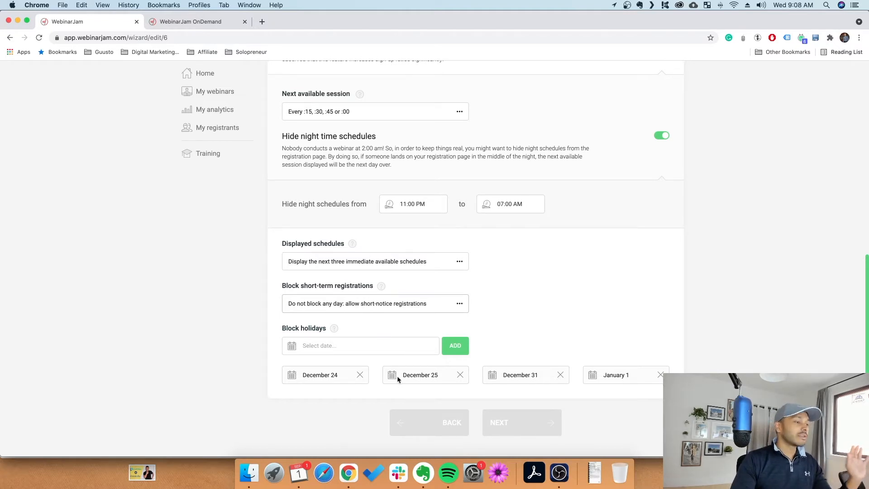
Check the date picker for blocking holidays, leaving the listed holiday dates as they are
scroll(387, 373, down, 2)
click(326, 300)
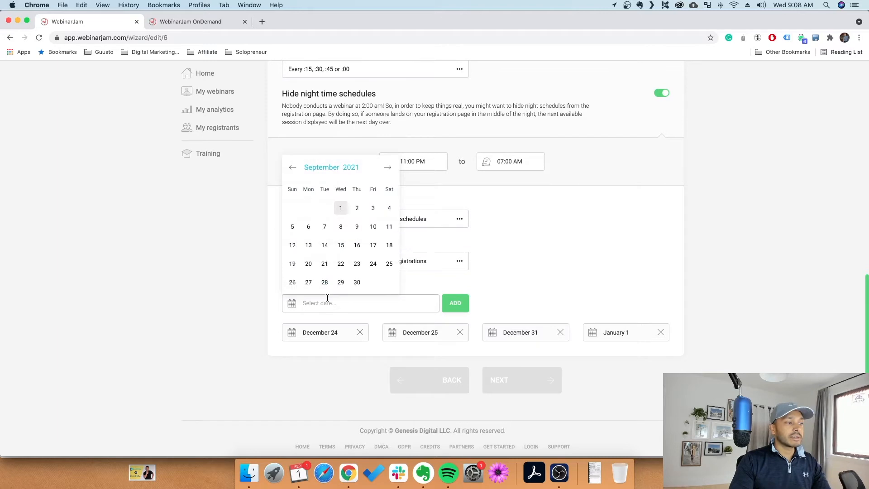
click(218, 300)
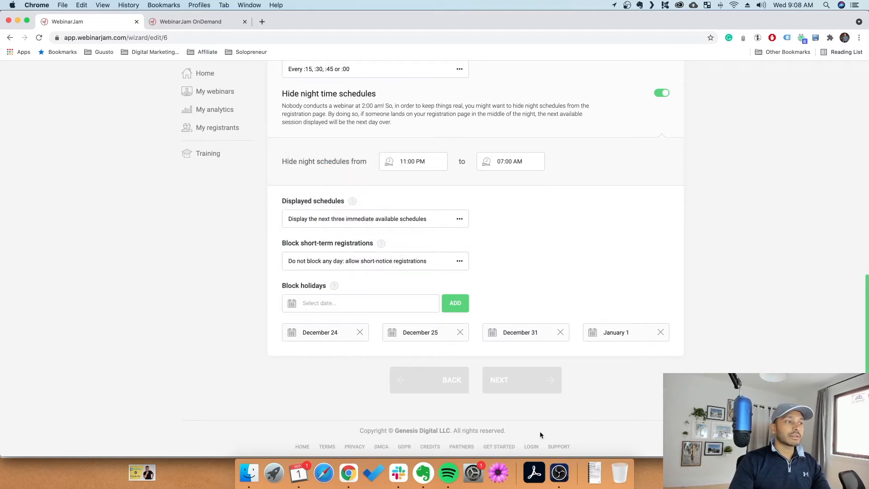
Confirm the webinar schedule settings and continue to the Registration stage of the wizard
scroll(575, 394, up, 3)
scroll(573, 385, up, 8)
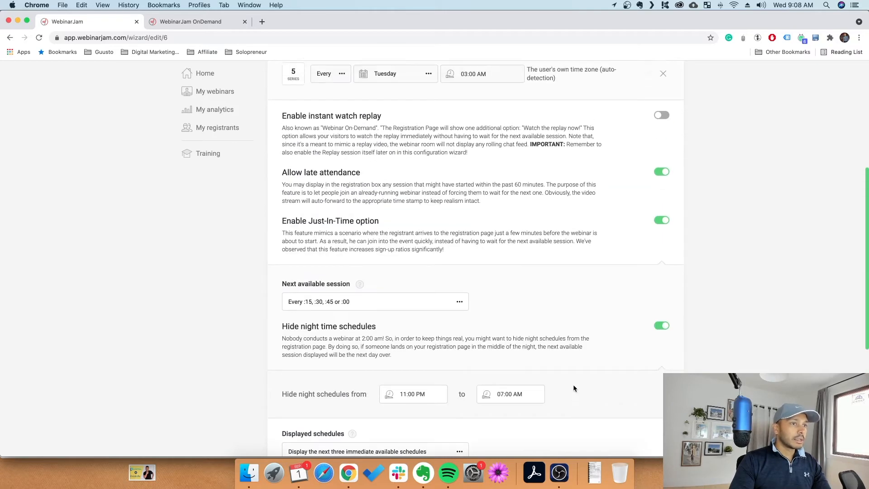
click(653, 115)
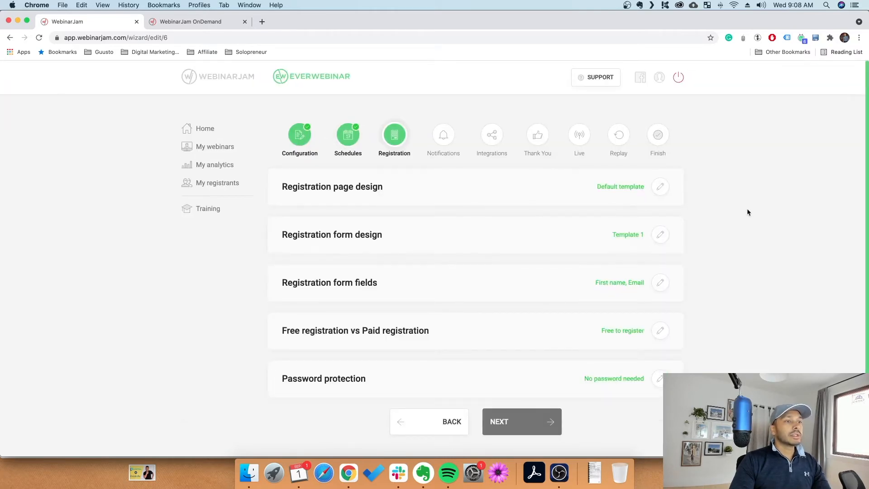
Open the registration page design and preview the light "Insane 10 Tips" and dark "Questions You Should Ask Your Boss" templates
click(661, 187)
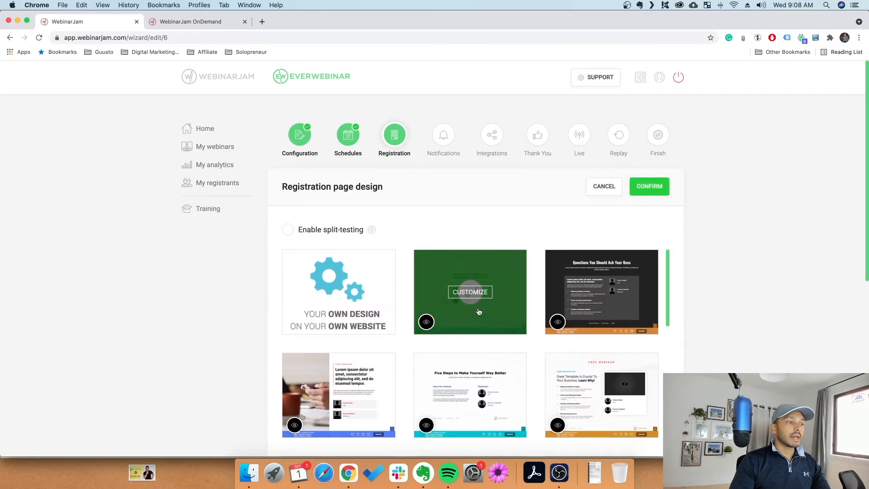
click(433, 322)
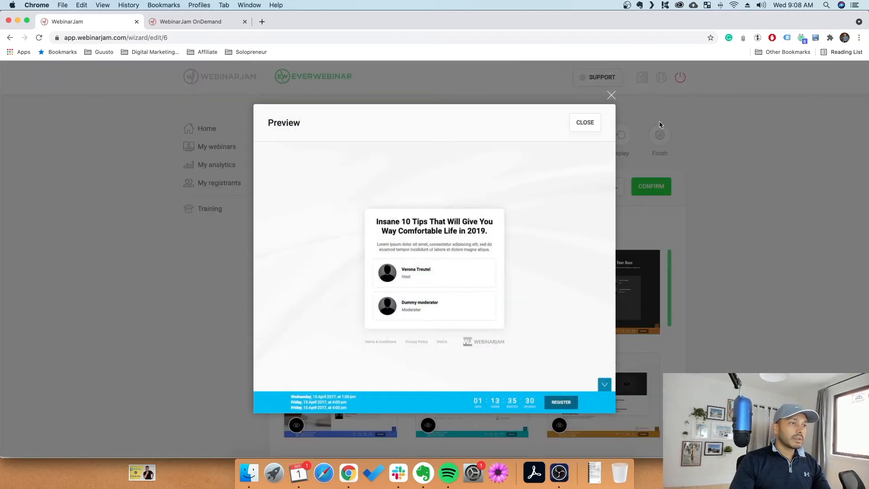
click(612, 95)
click(558, 318)
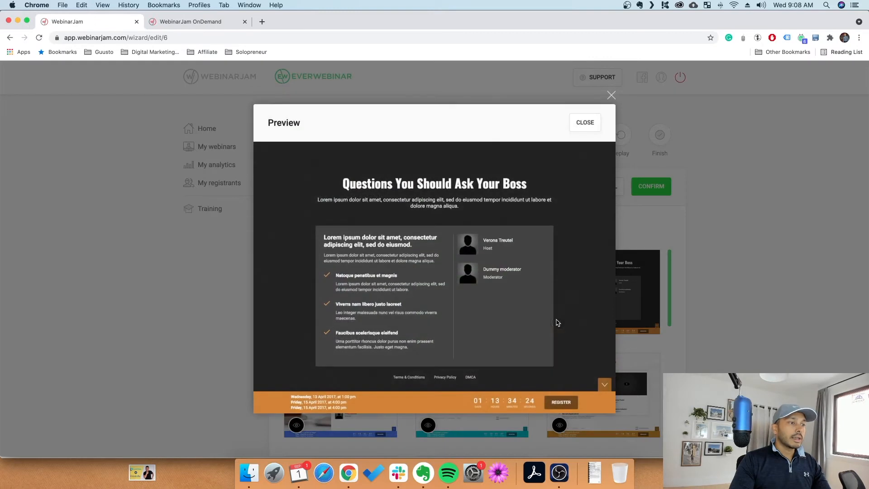
click(611, 95)
Customize the dark "Questions You Should Ask Your Boss" template by inserting "sfsdfs" inside the word "amet" of the content box heading
click(603, 293)
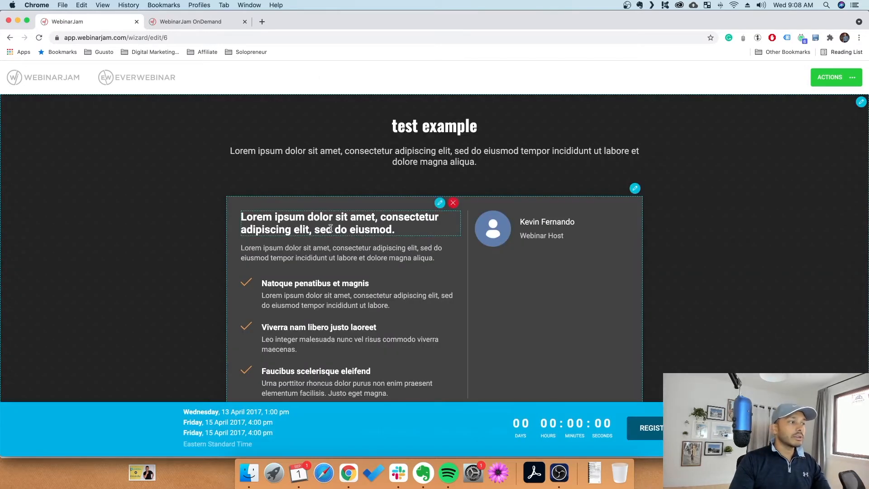
click(440, 202)
click(363, 219)
text(sfsdfs)
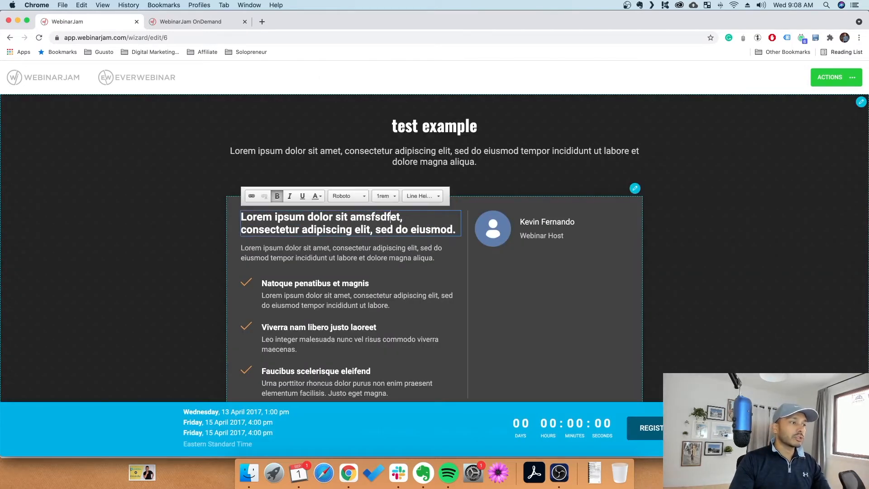
click(316, 269)
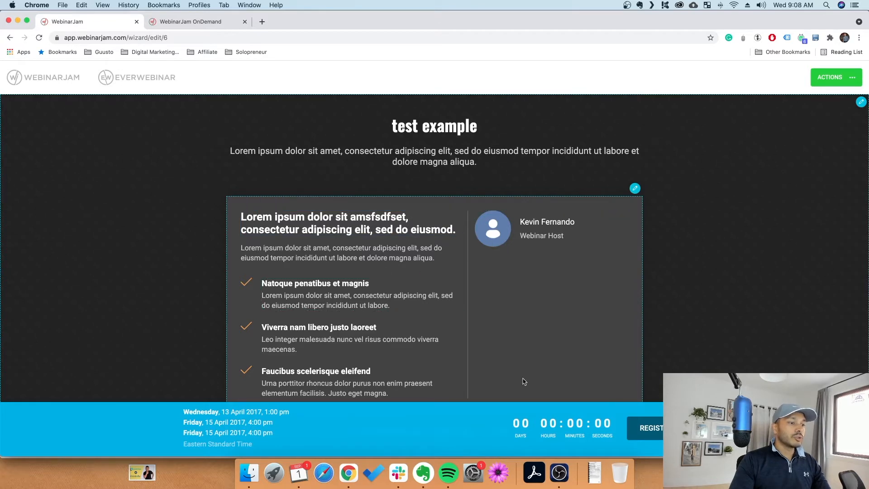
Save the customized registration page and exit the page editor
mouse_move(451, 267)
mouse_move(438, 134)
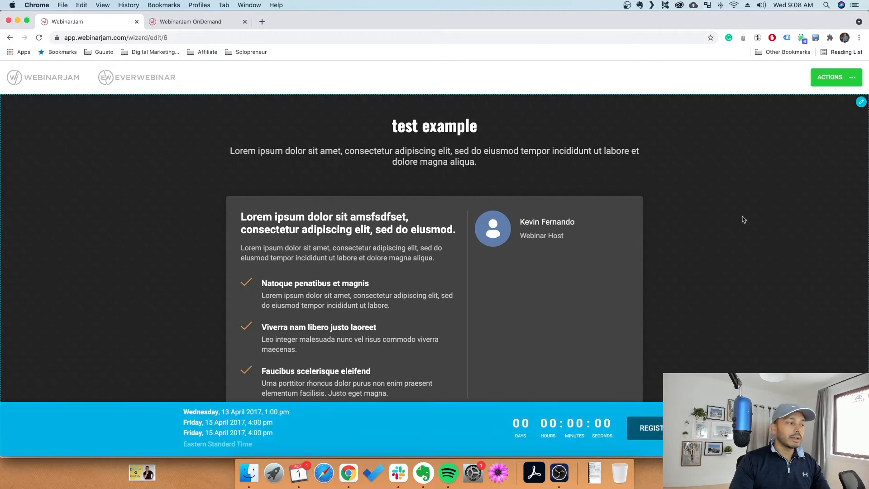
click(842, 77)
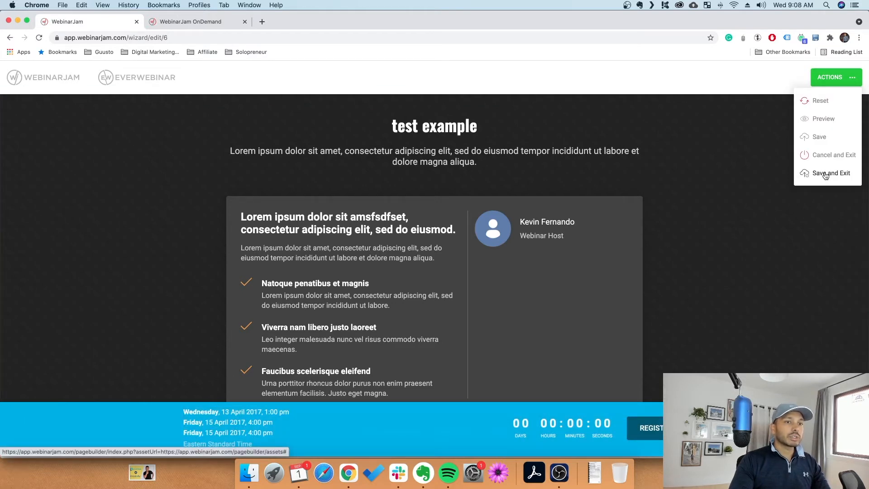
click(828, 176)
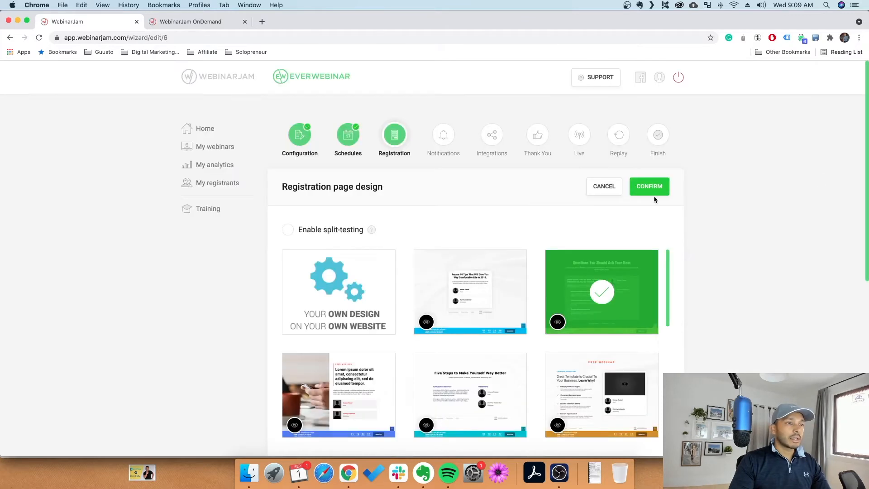
Try enabling split-testing for the registration page design, select variant B's percentage, and switch split-testing back off
mouse_move(624, 291)
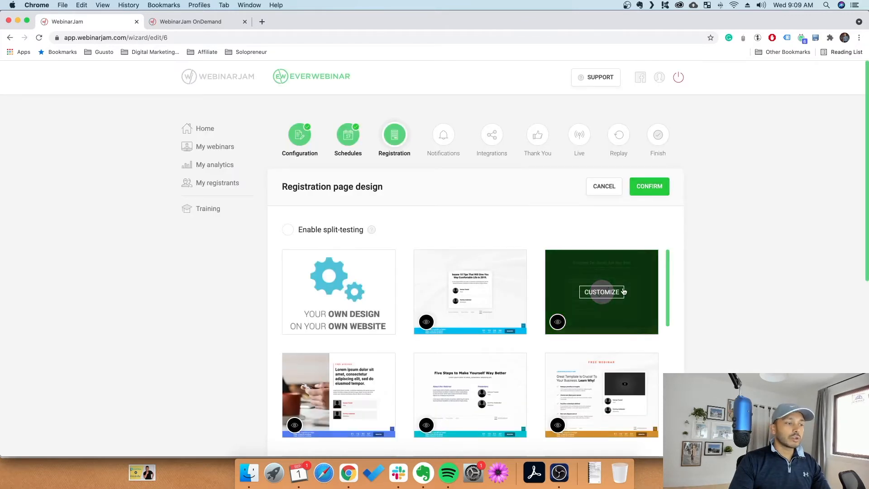
scroll(624, 292, down, 4)
scroll(624, 292, up, 4)
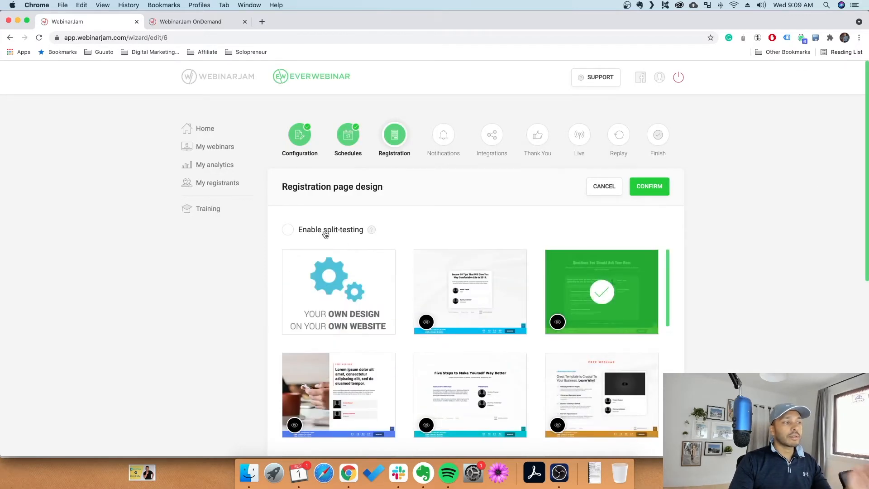
click(326, 231)
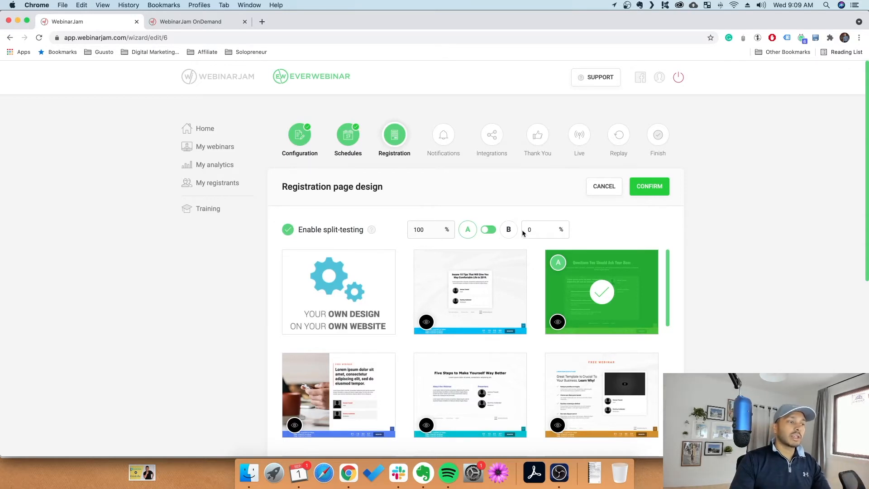
drag(550, 229, 445, 229)
mouse_move(343, 263)
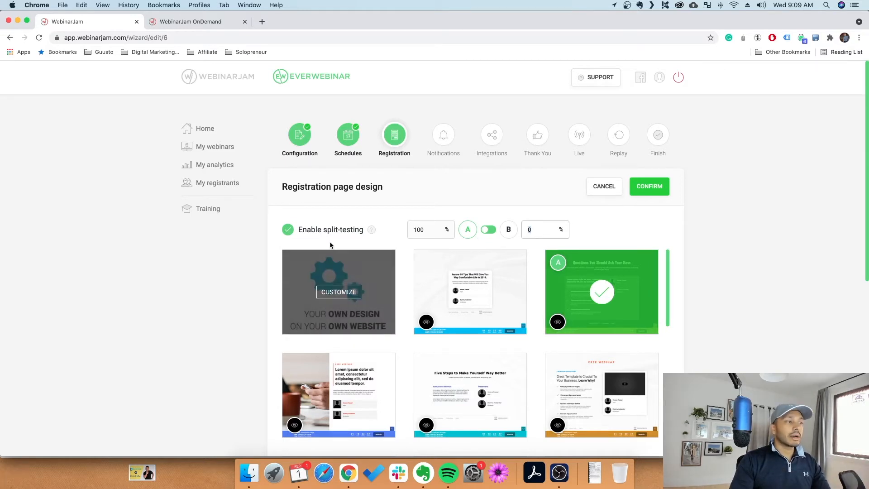
click(322, 230)
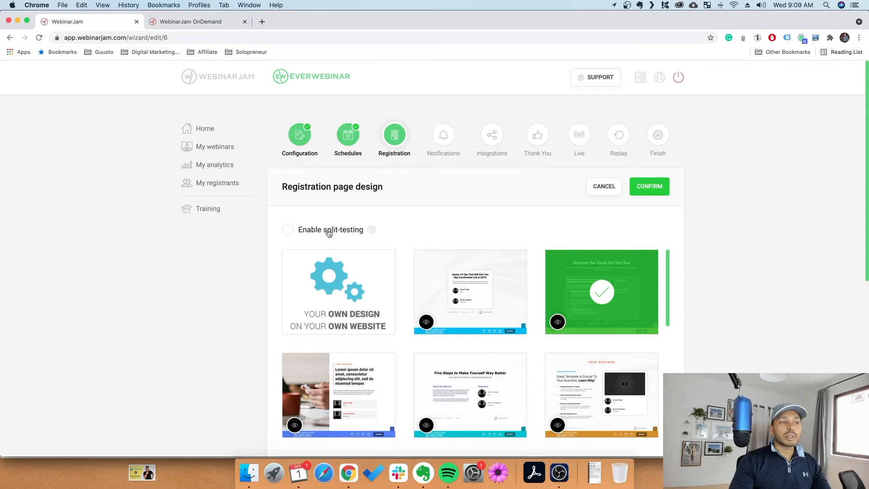
Confirm the registration page design, review the registration form designs and confirm Template 1
click(654, 187)
click(661, 235)
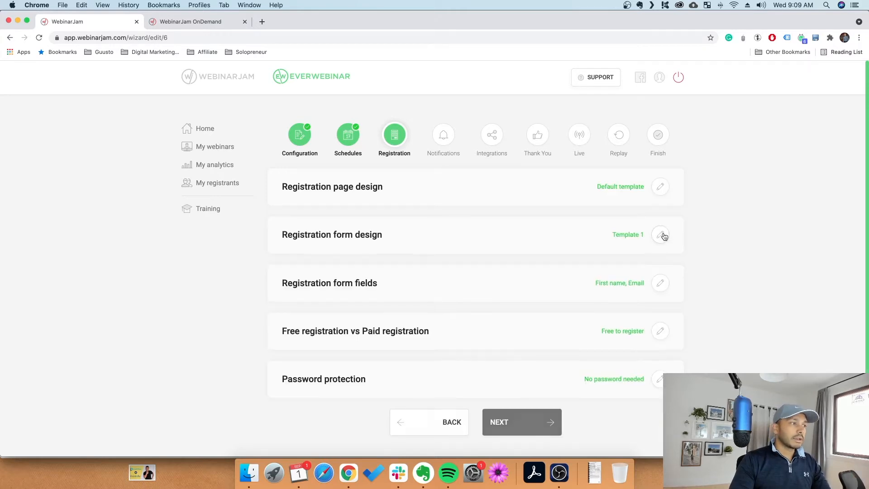
scroll(635, 324, down, 5)
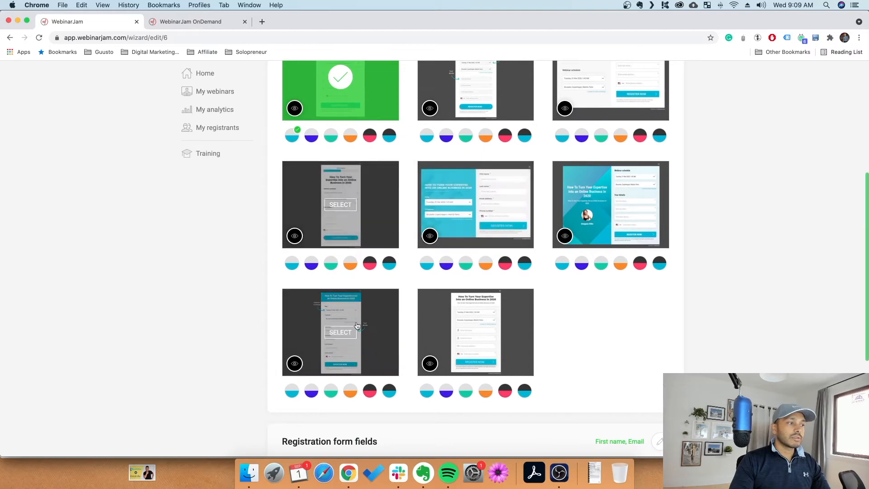
scroll(510, 333, up, 5)
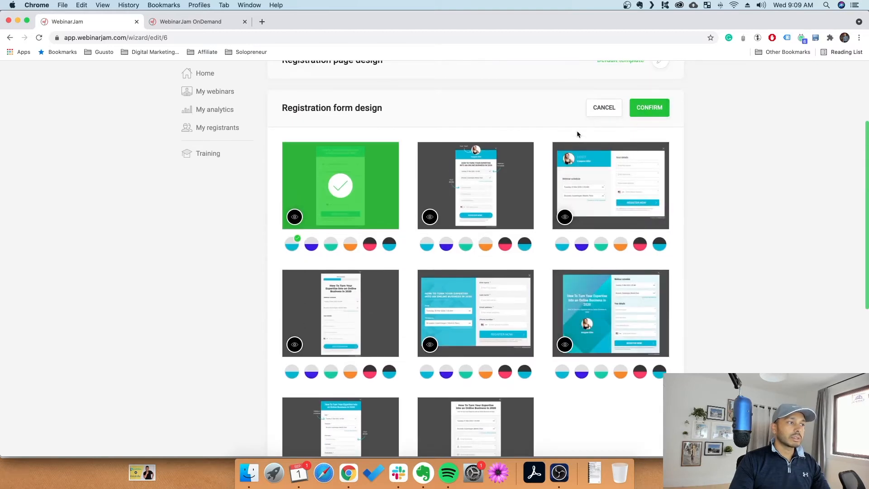
click(645, 111)
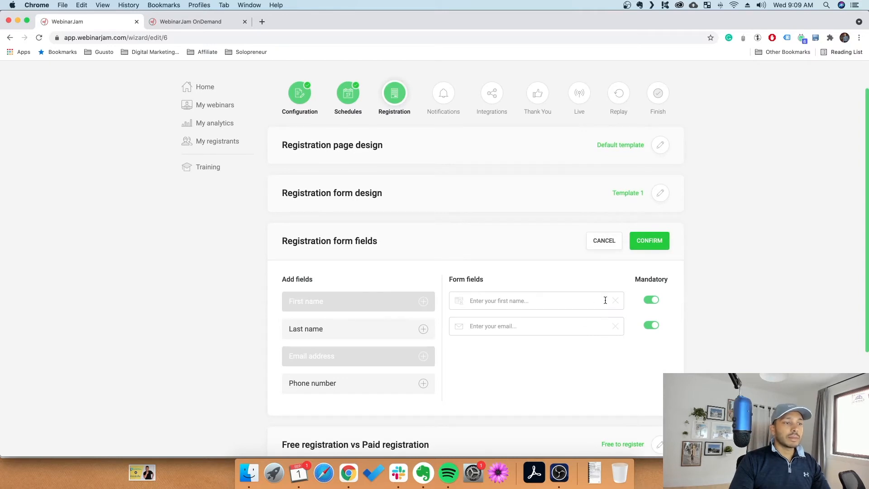
Add the Last name field to the registration form as an optional field and confirm the form fields
click(423, 329)
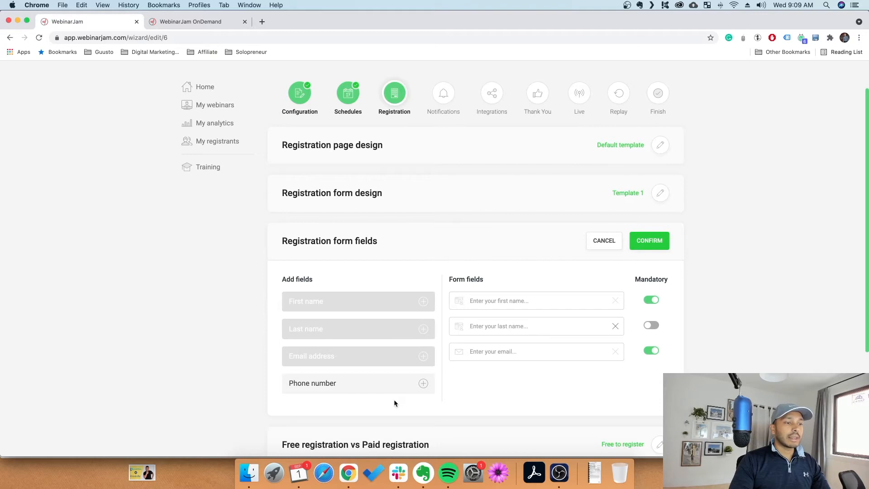
click(649, 240)
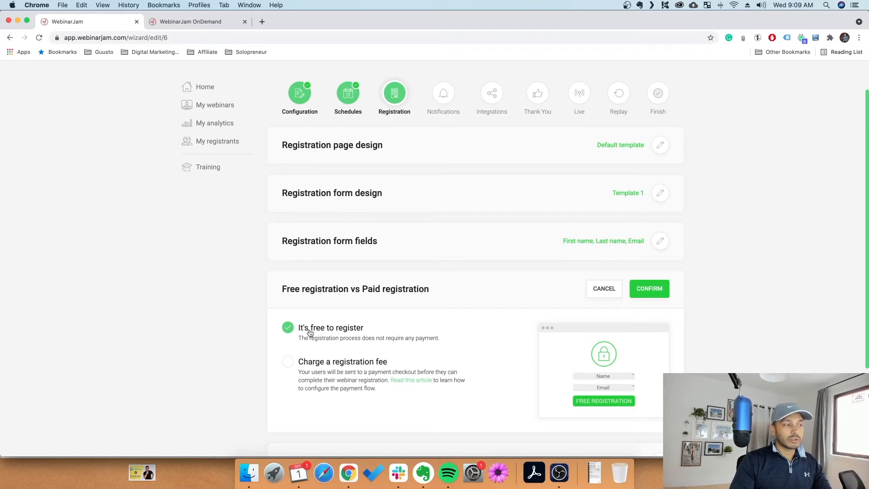
Try charging a registration fee of 100 USD, and activate the empty payment checkout URL field
click(334, 362)
scroll(514, 391, down, 3)
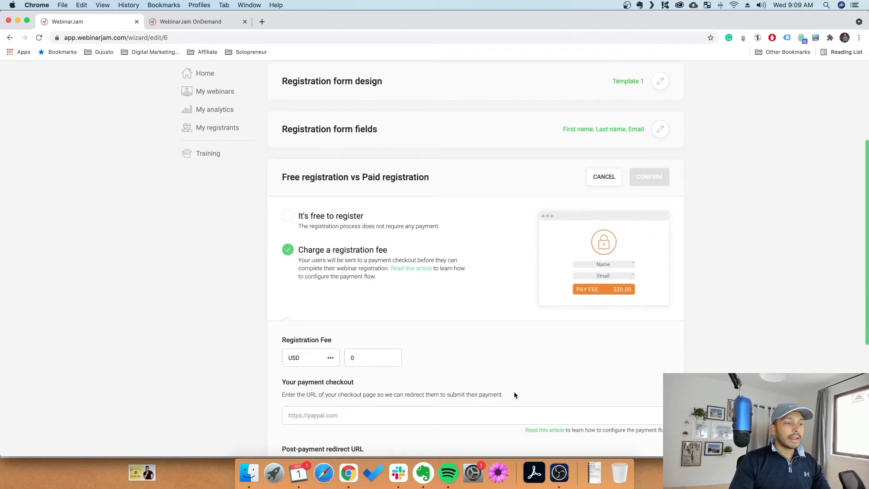
scroll(502, 376, down, 3)
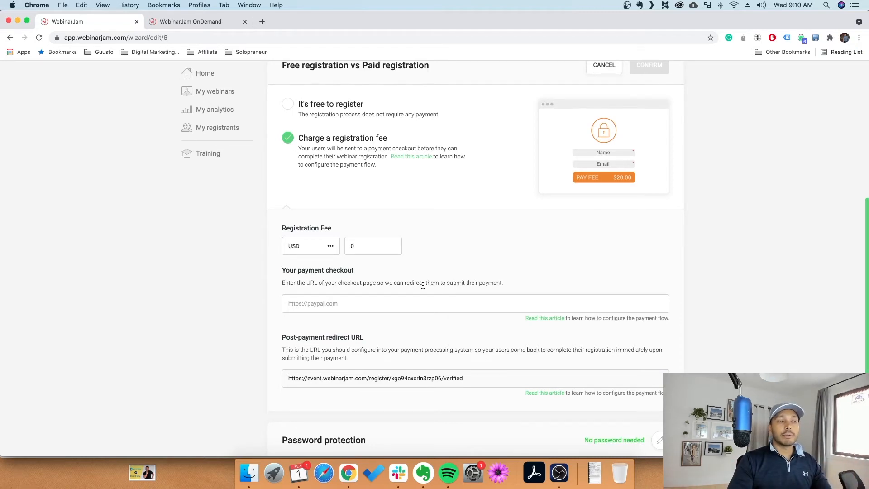
click(382, 244)
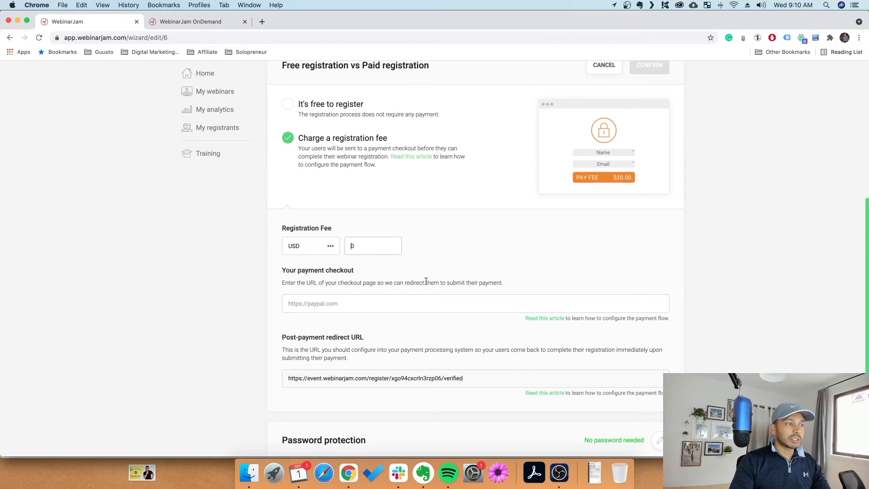
click(357, 302)
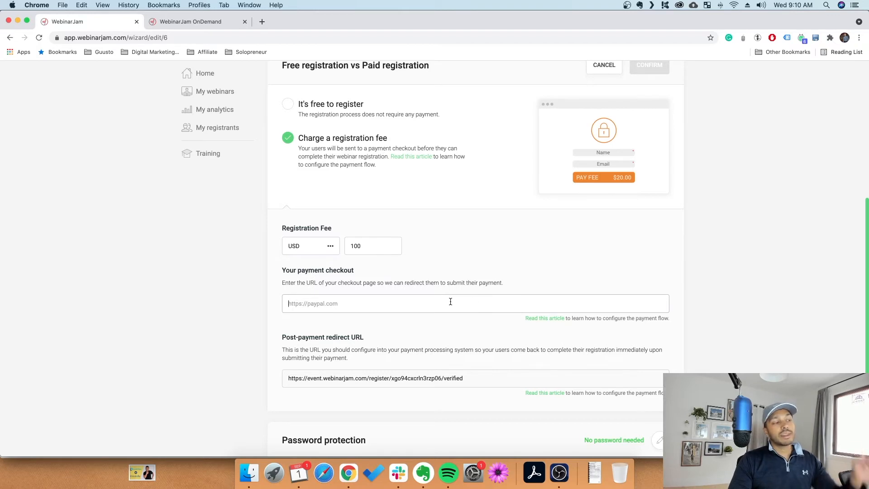
Examine the post-payment redirect URL meant for the checkout system, selecting its full text
click(426, 377)
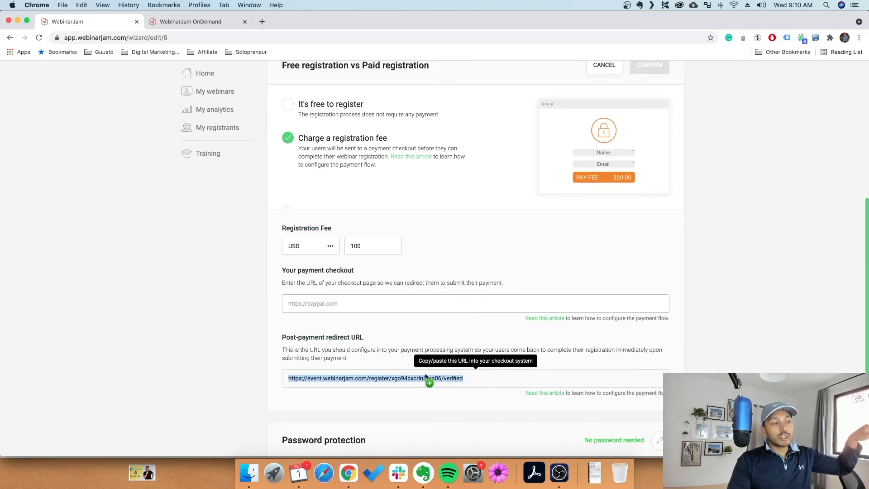
click(302, 380)
drag(336, 376, 340, 378)
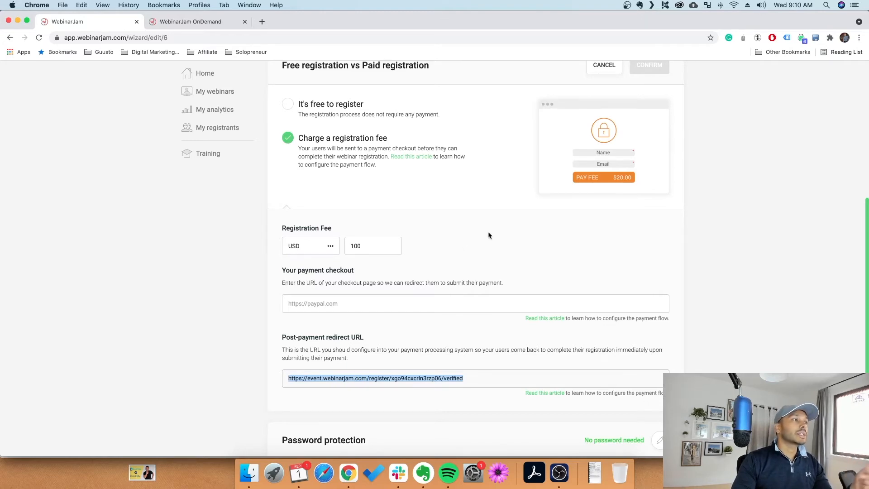
scroll(489, 249, up, 6)
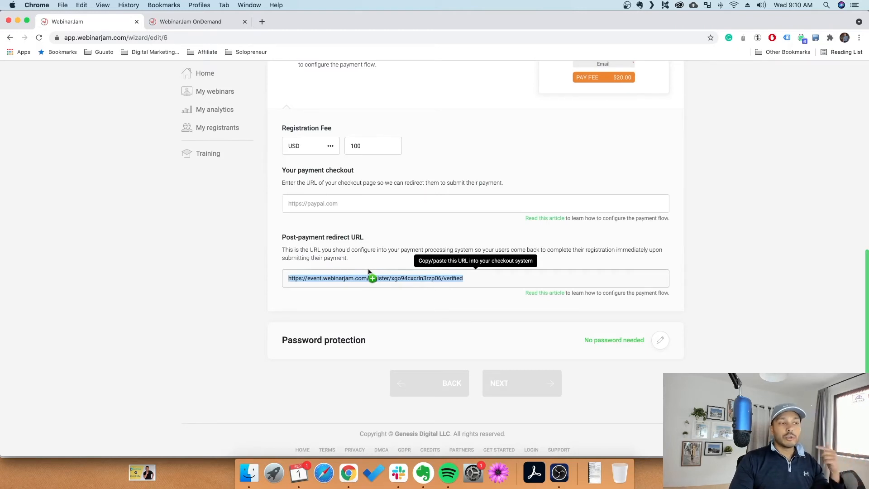
drag(368, 271, 390, 278)
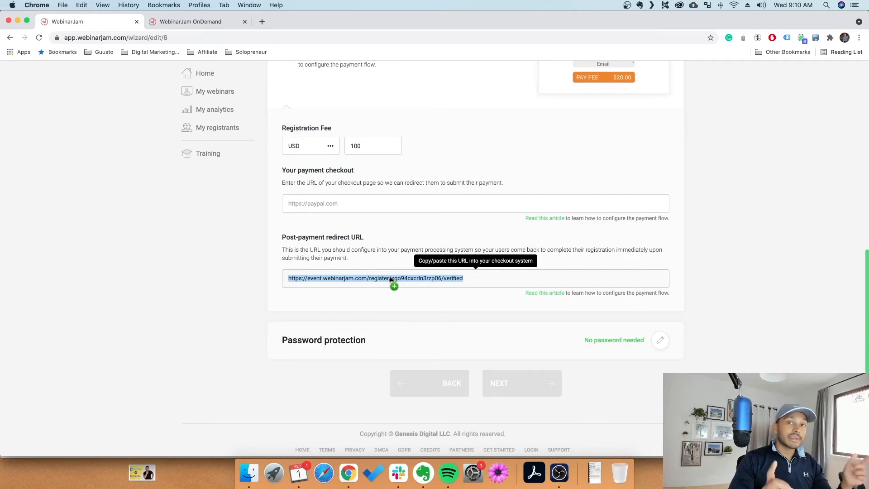
drag(390, 278, 370, 322)
Set the webinar to be free to register and confirm the registration payment setting
scroll(541, 289, up, 3)
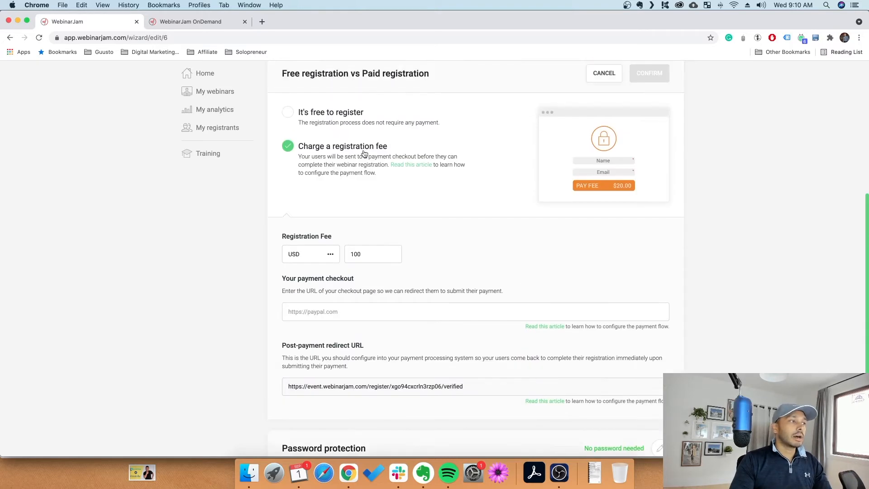
click(344, 120)
click(644, 92)
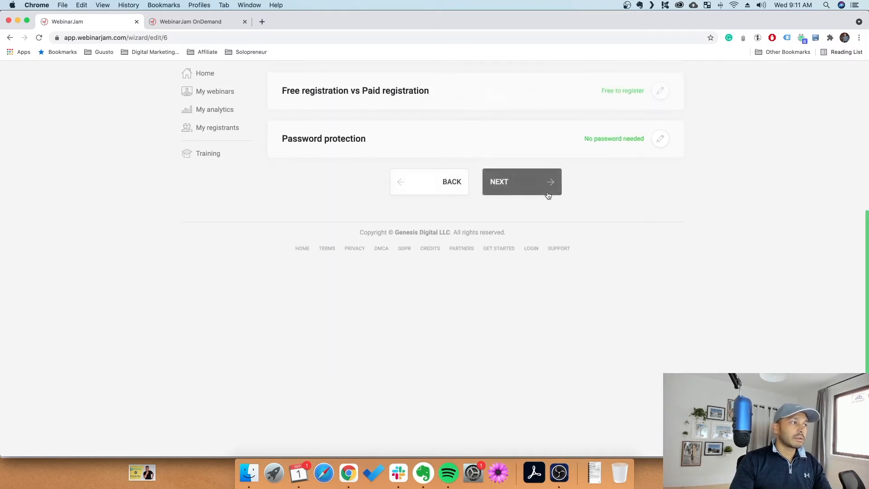
Try requiring a password for the webinar room, with one master password and with unique passwords for every attendee
click(660, 336)
scroll(381, 343, down, 3)
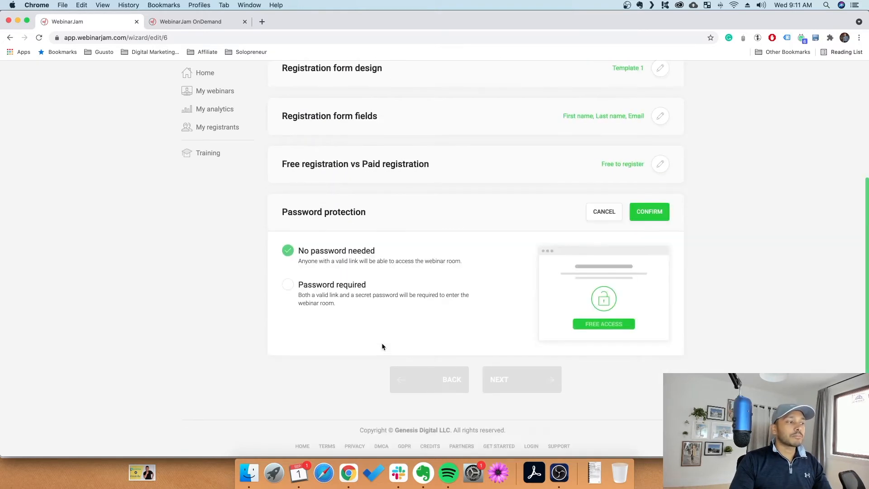
click(344, 295)
scroll(405, 310, down, 3)
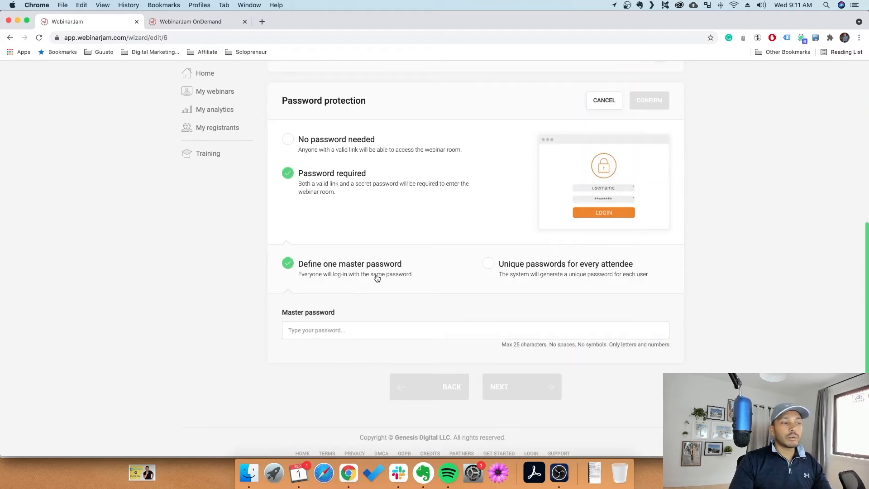
click(348, 330)
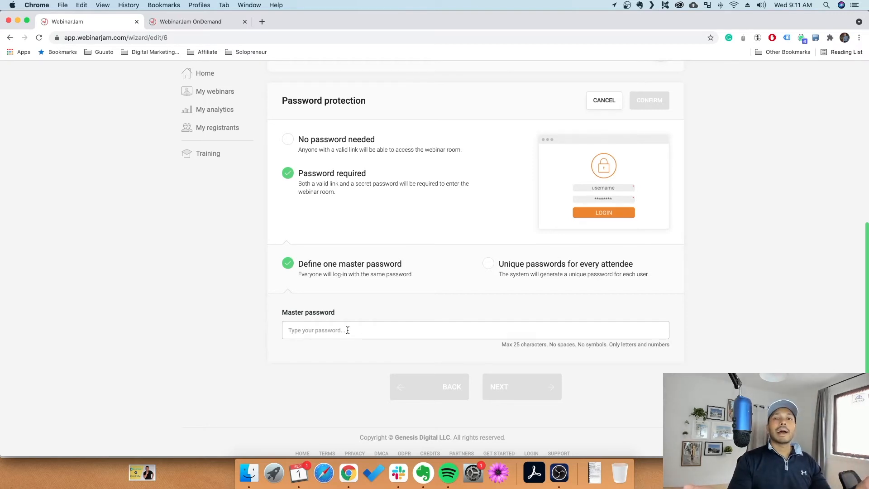
click(538, 274)
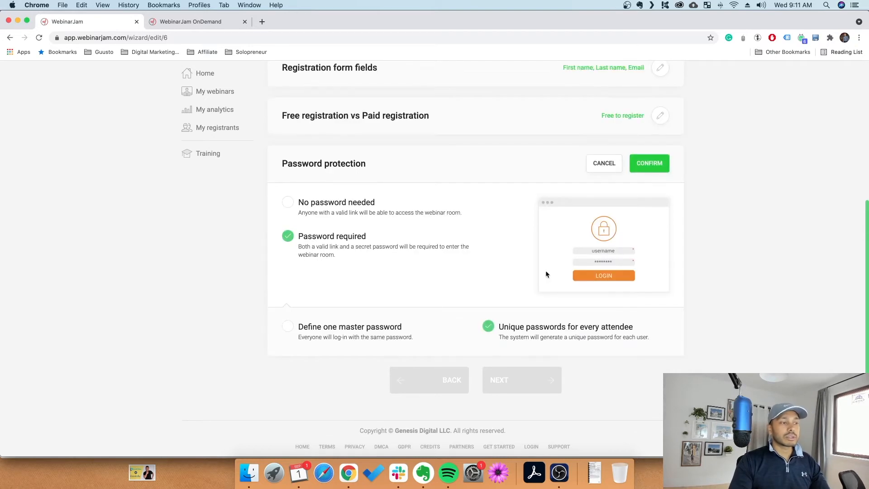
Set the webinar room to need no password and confirm the password protection setting
click(329, 332)
click(330, 142)
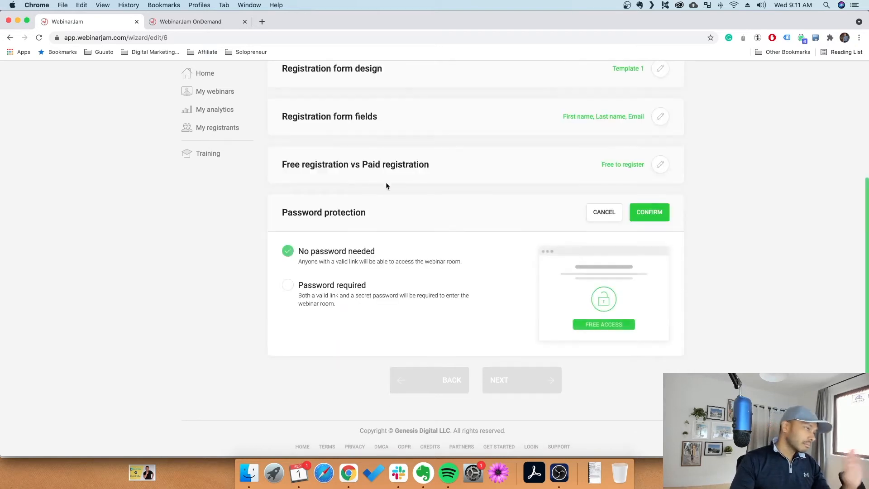
click(652, 212)
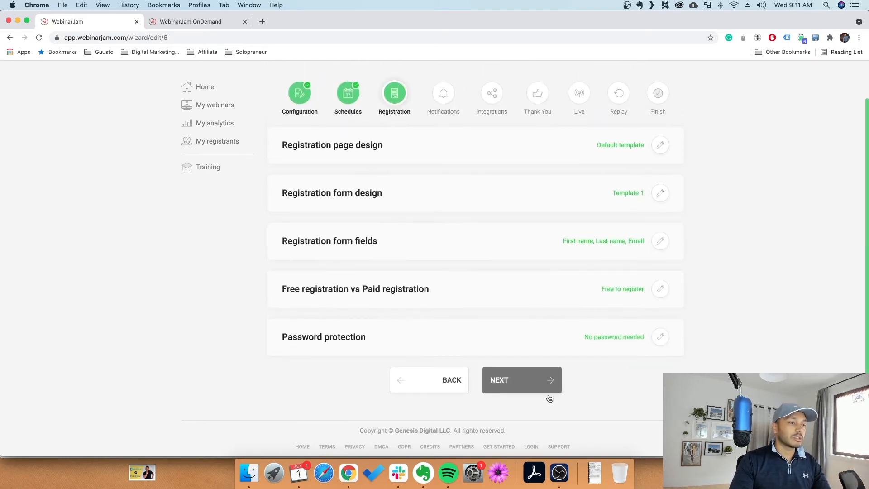
Proceed to the Notifications stage and confirm EverWebinar mail as the email gateway
click(545, 383)
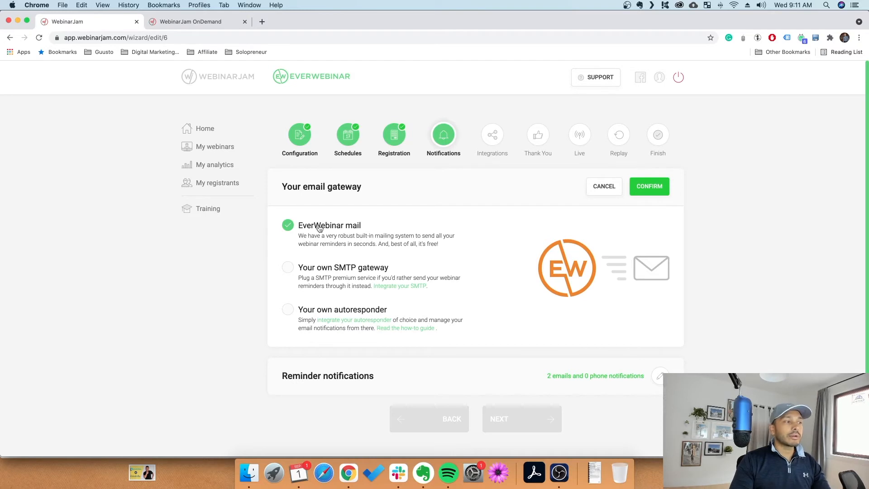
click(650, 186)
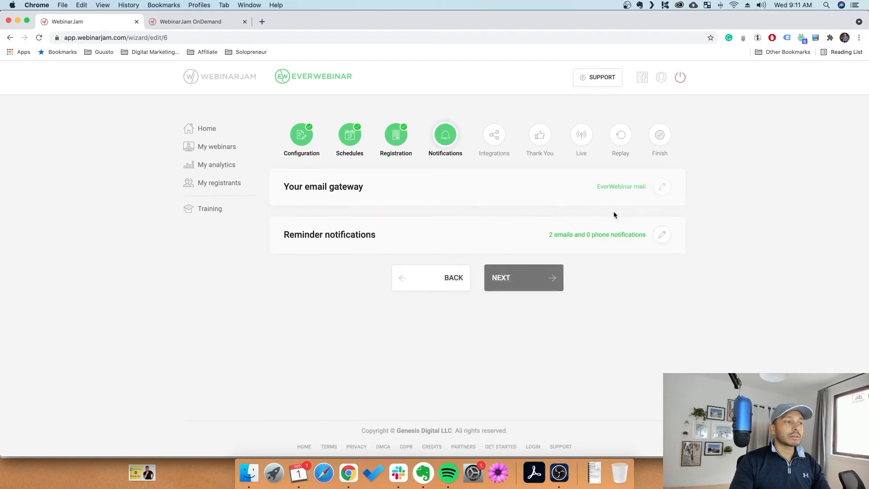
Open the reminder notifications and review the sign-up confirmation email, closing it without saving
click(662, 235)
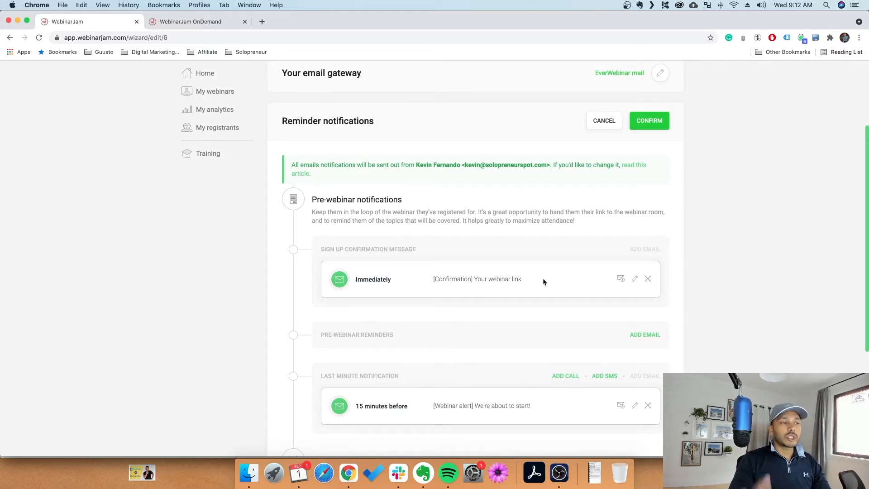
scroll(542, 303, down, 2)
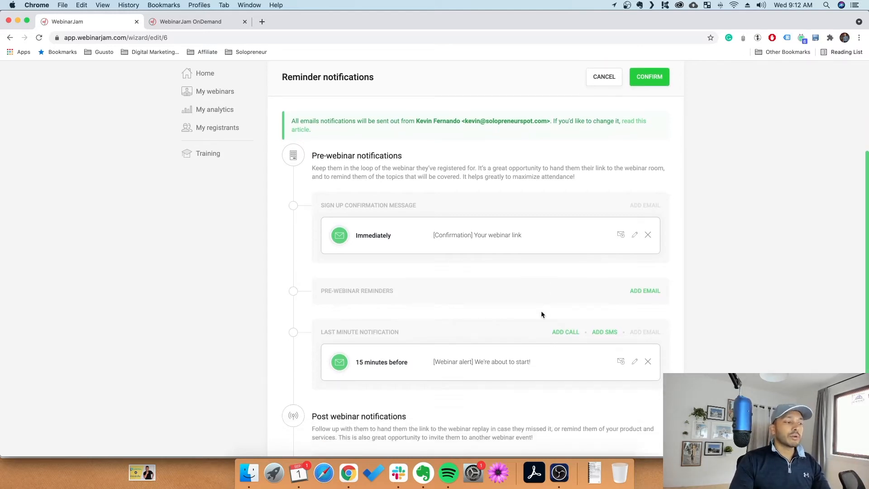
click(479, 241)
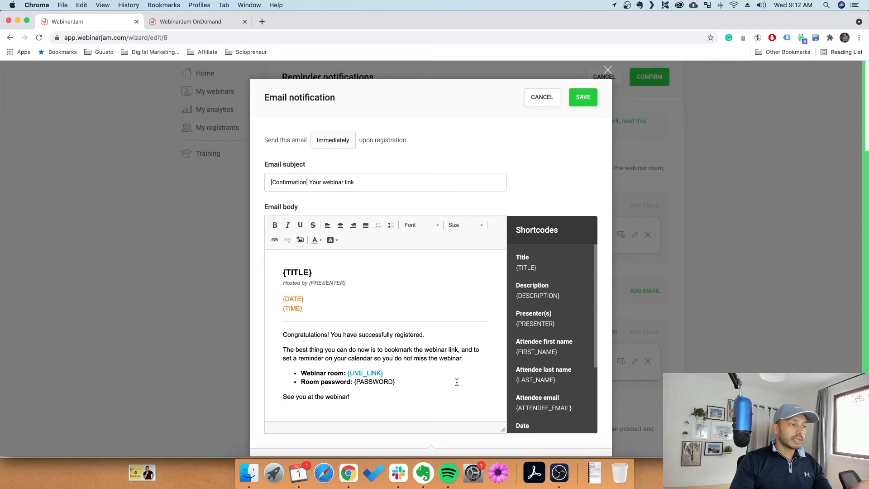
click(543, 98)
Review the draft emails for a pre-webinar reminder and a post-webinar follow-up, discarding both
click(645, 292)
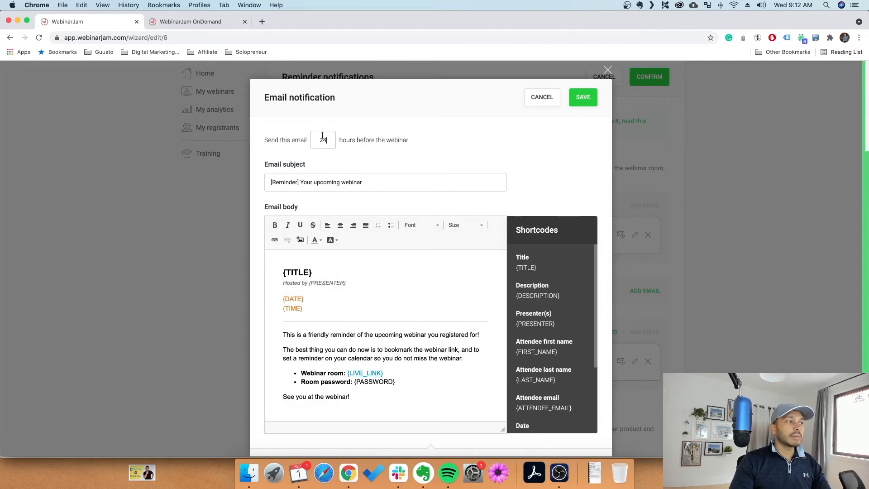
click(548, 97)
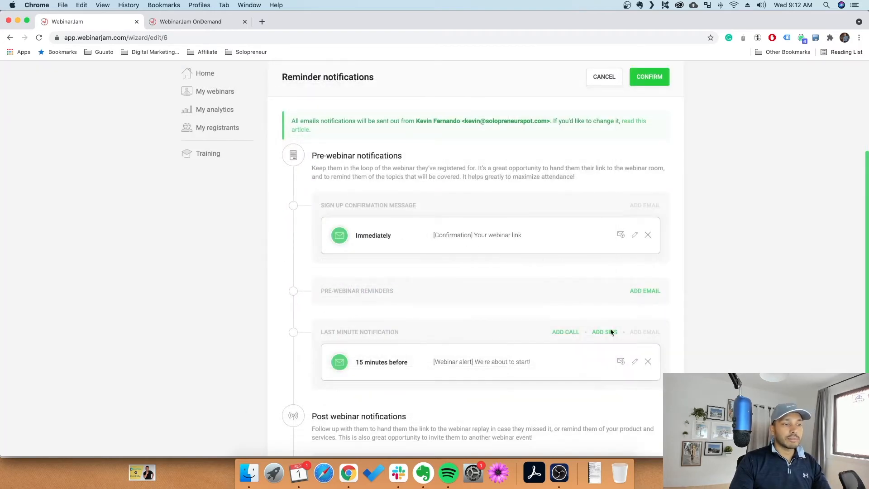
scroll(371, 322, down, 3)
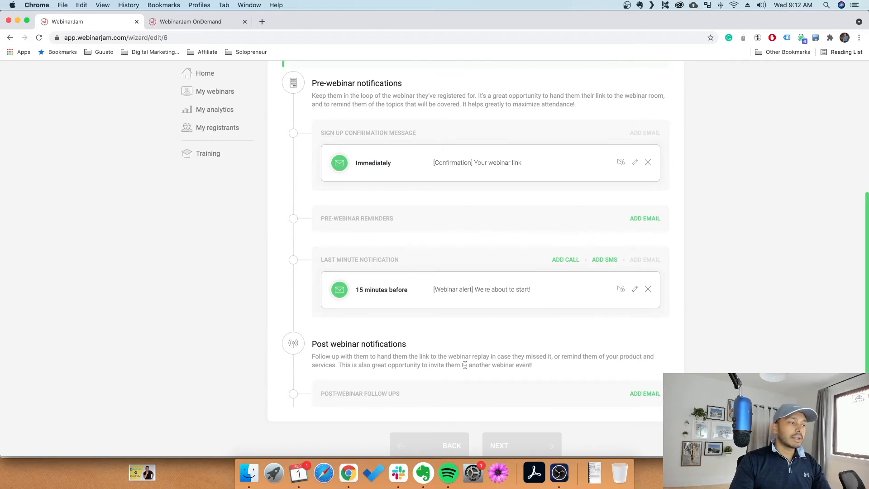
scroll(301, 293, down, 2)
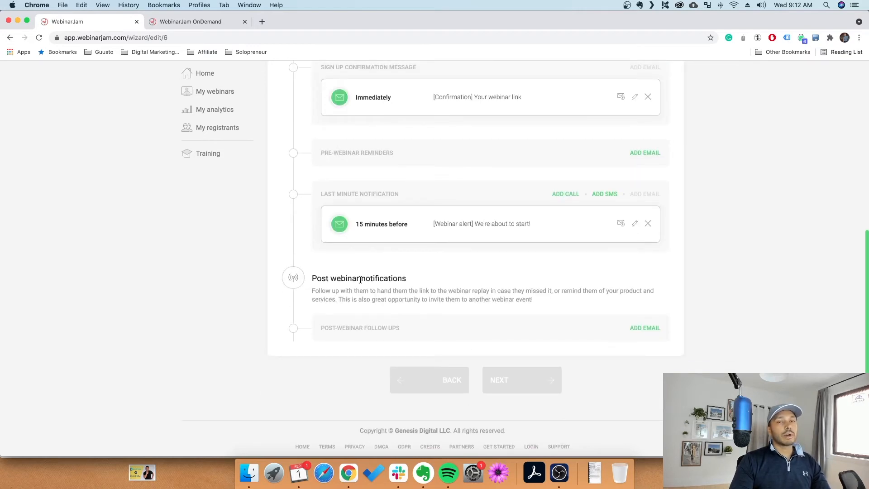
click(646, 324)
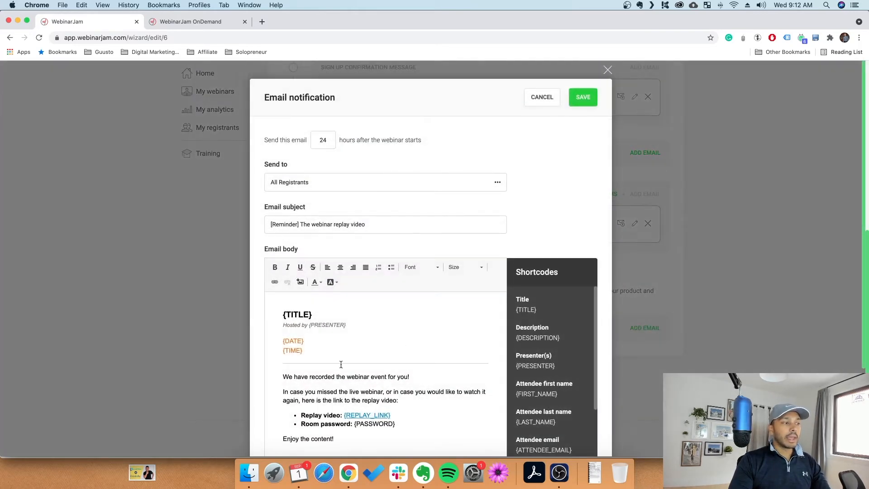
scroll(338, 396, down, 1)
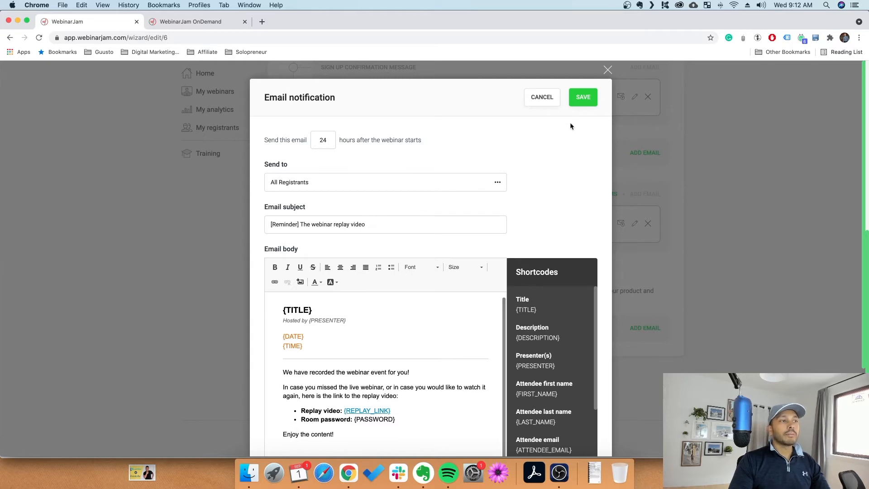
click(545, 96)
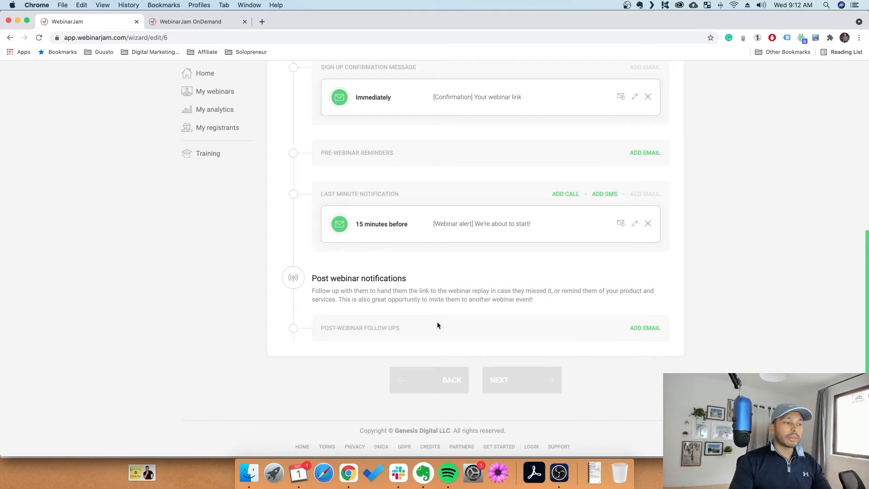
Confirm the reminder notifications and proceed to the Integrations stage
scroll(437, 326, up, 3)
scroll(437, 325, down, 3)
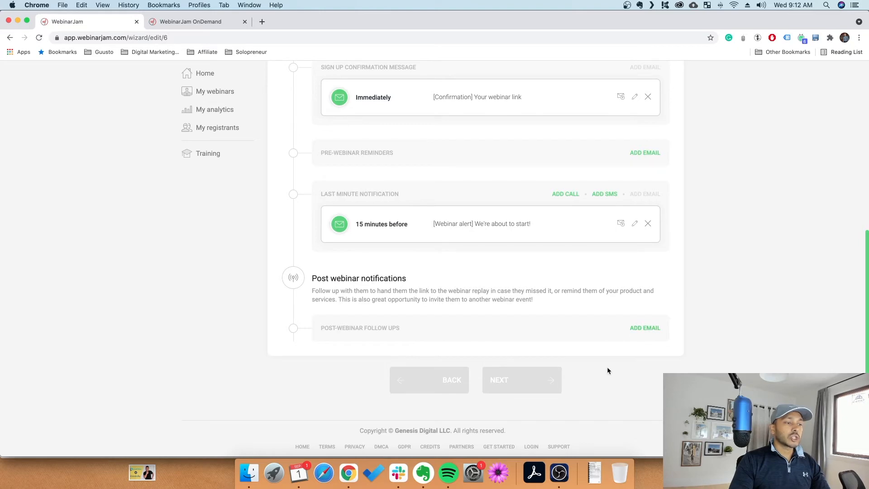
scroll(597, 374, up, 8)
click(649, 234)
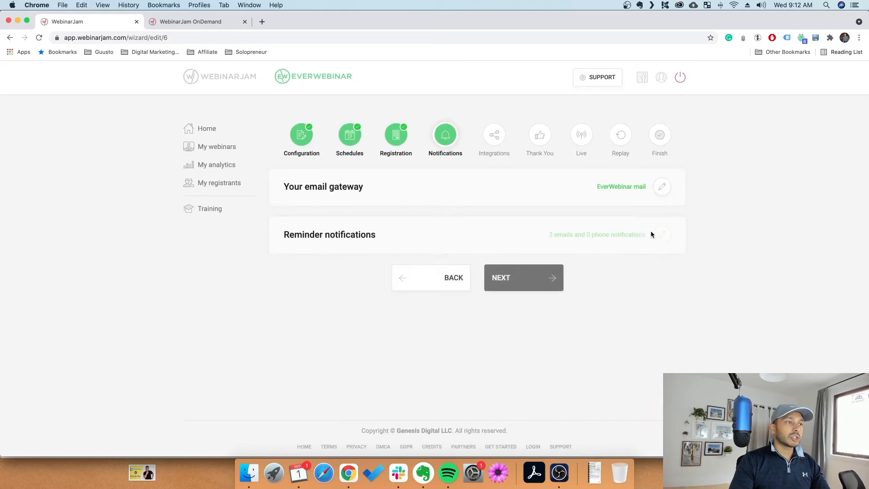
click(520, 277)
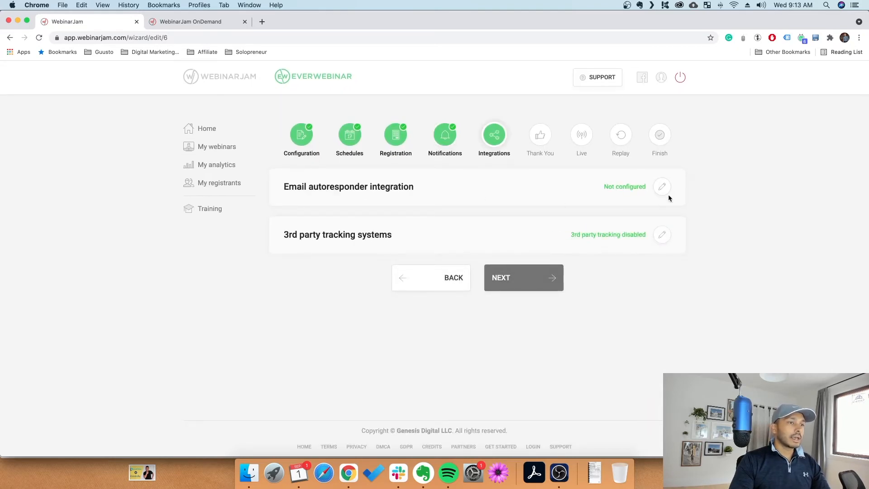
Examine the email autoresponder services available for integration without configuring one
click(661, 187)
click(315, 246)
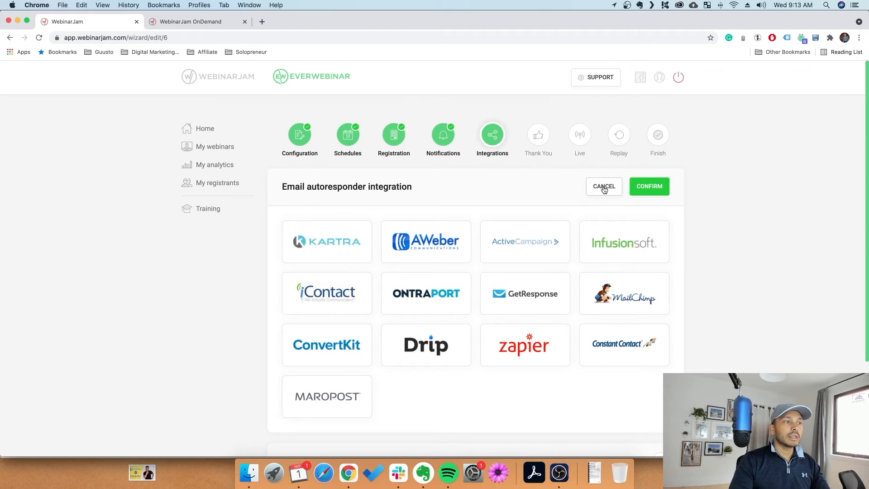
click(643, 187)
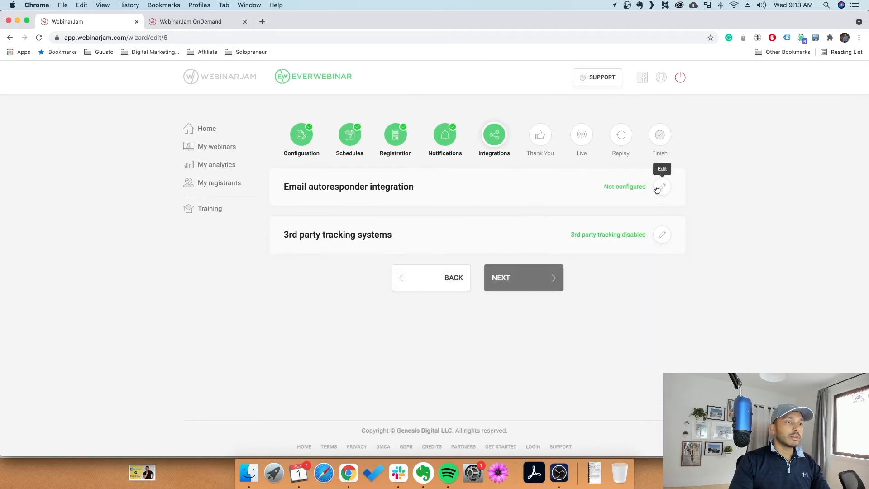
click(659, 186)
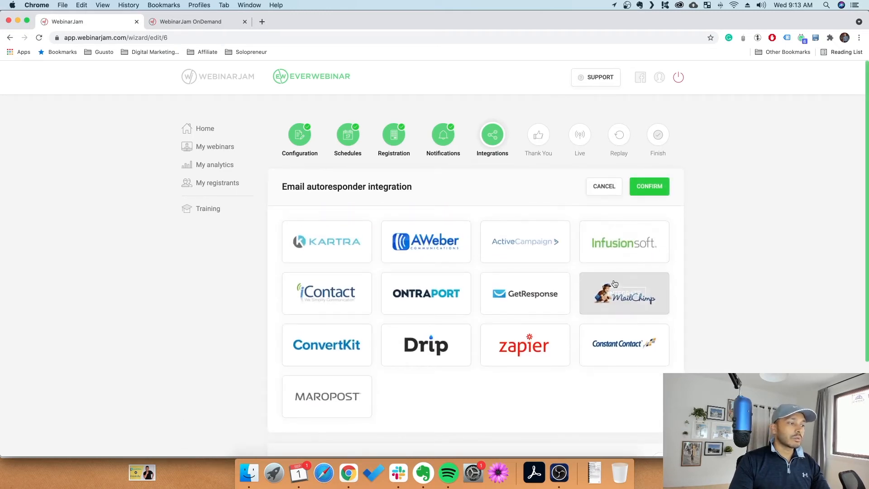
Confirm that no 3rd party tracking is used and proceed to the Thank You stage
scroll(614, 282, down, 3)
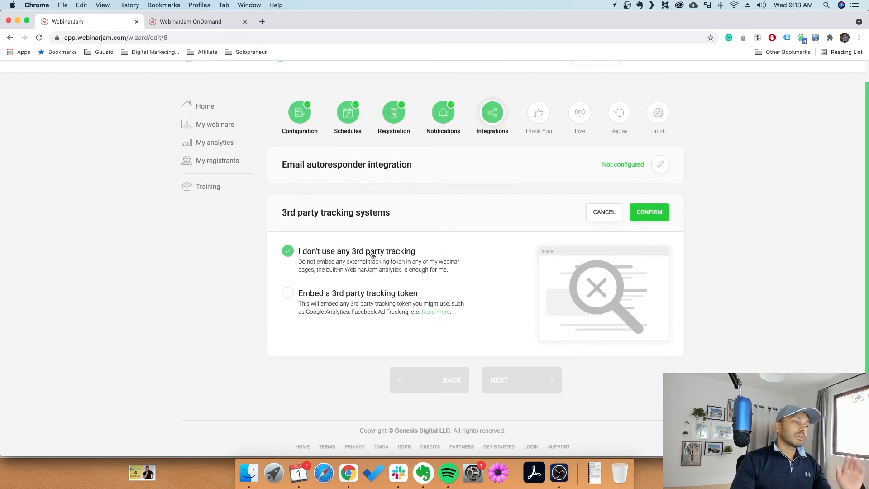
click(638, 213)
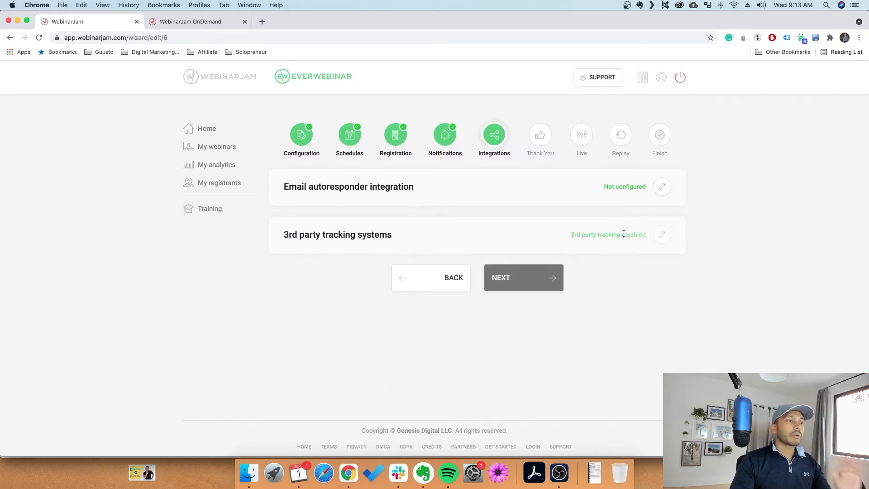
click(552, 278)
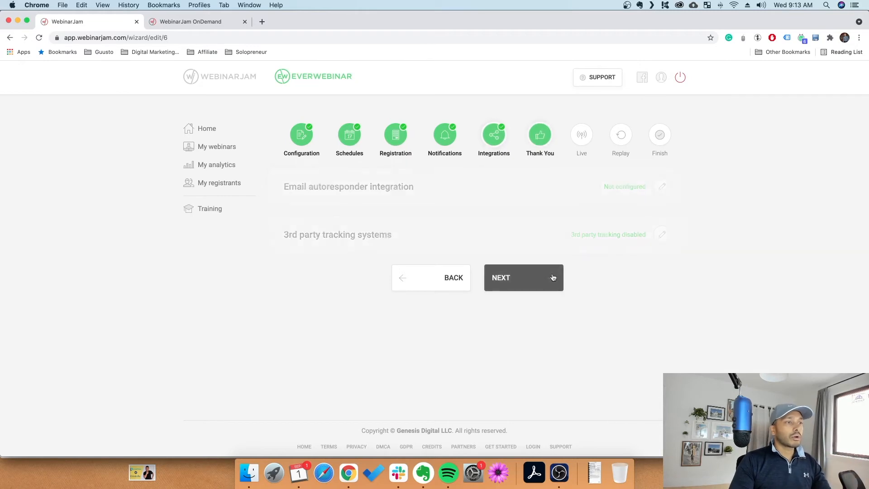
Try using a custom confirmation page, and activate the empty post-registration confirmation page URL field
click(666, 190)
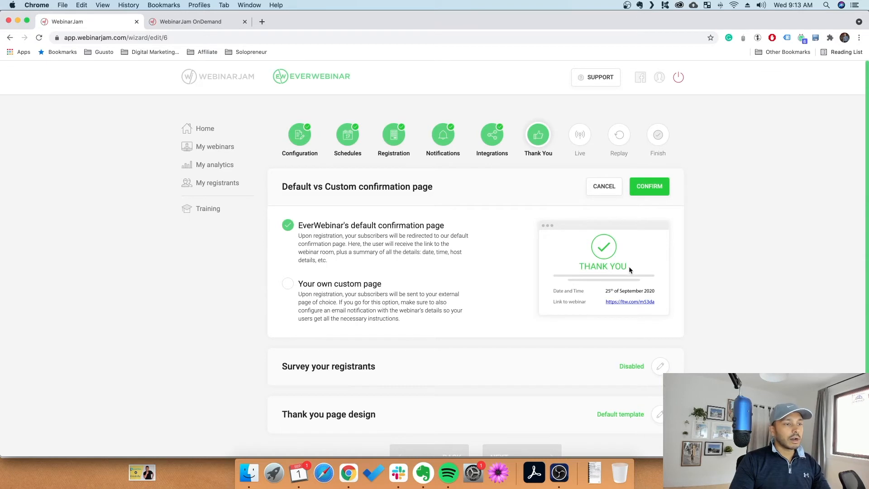
click(335, 285)
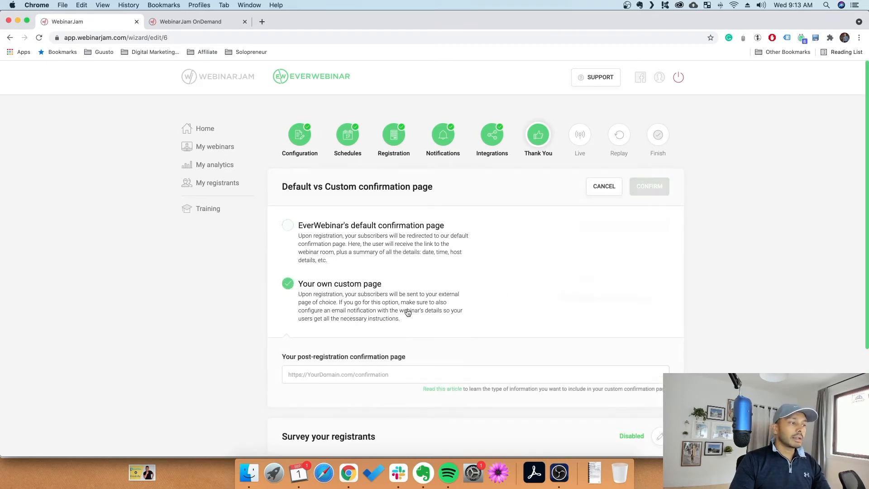
click(402, 376)
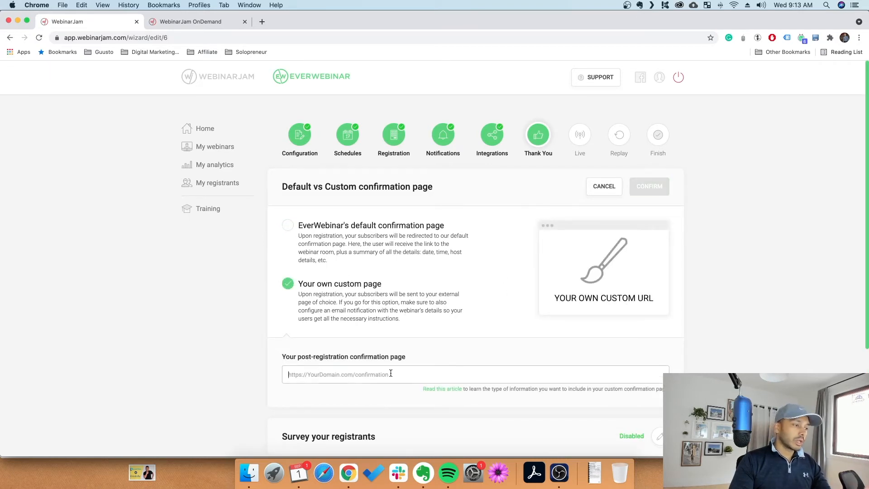
Select EverWebinar's default confirmation page and confirm the confirmation page setting
click(375, 230)
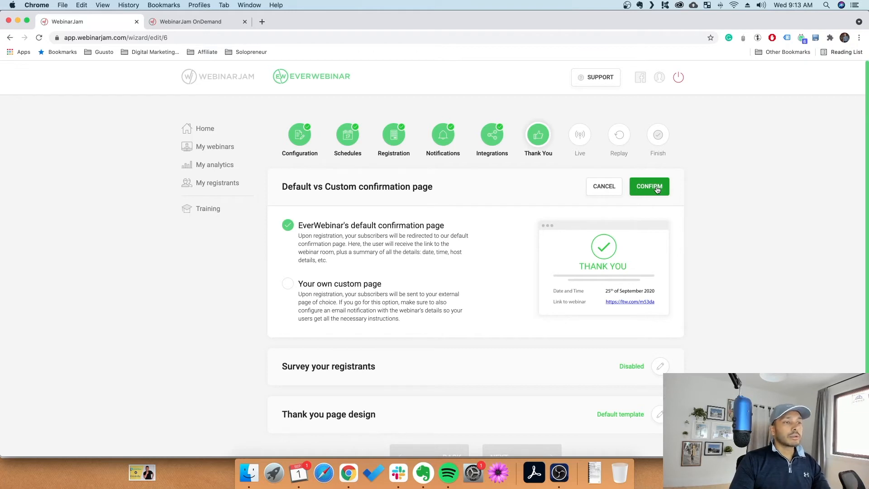
click(649, 186)
Look over the registrant survey modules, choose not to survey registrants, and confirm the survey setting
click(334, 314)
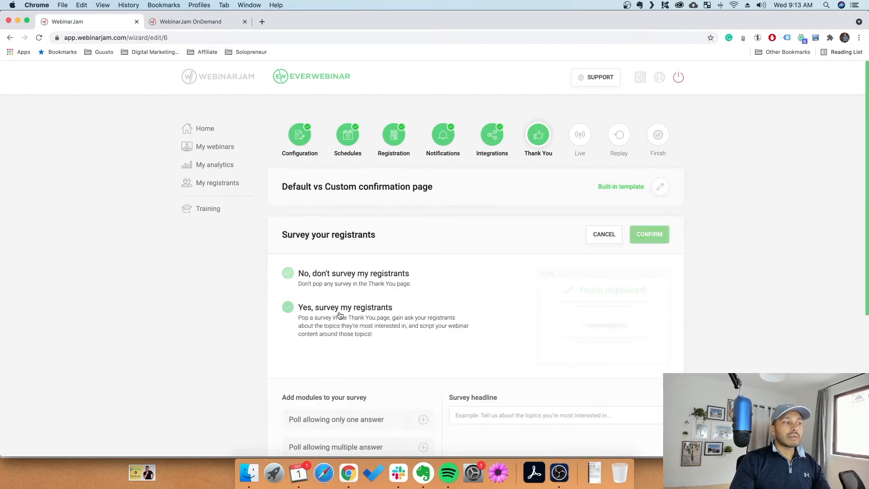
scroll(372, 332, down, 3)
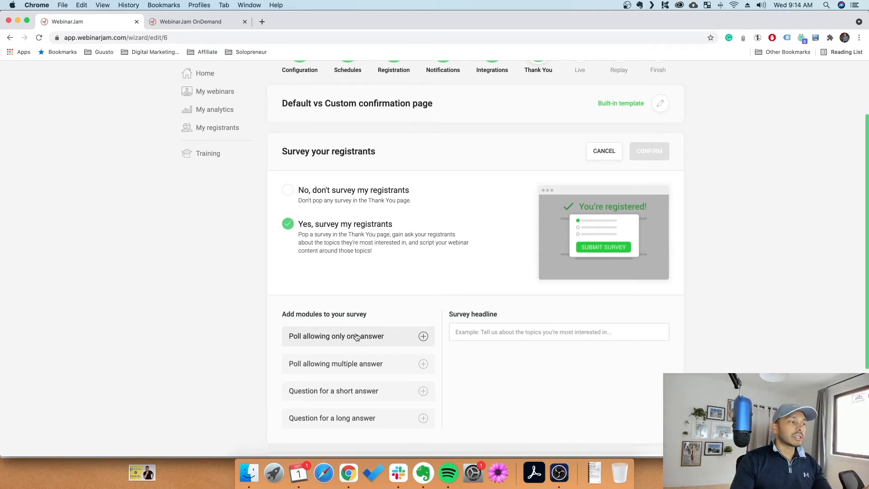
click(337, 191)
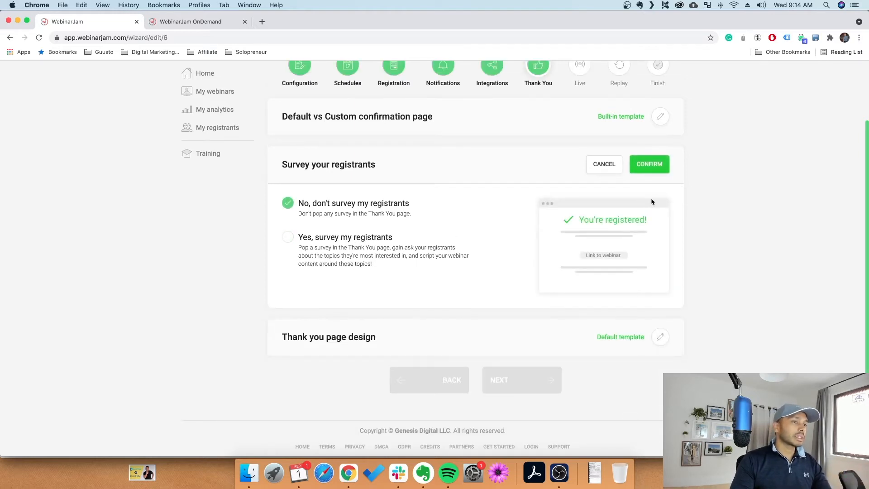
click(654, 166)
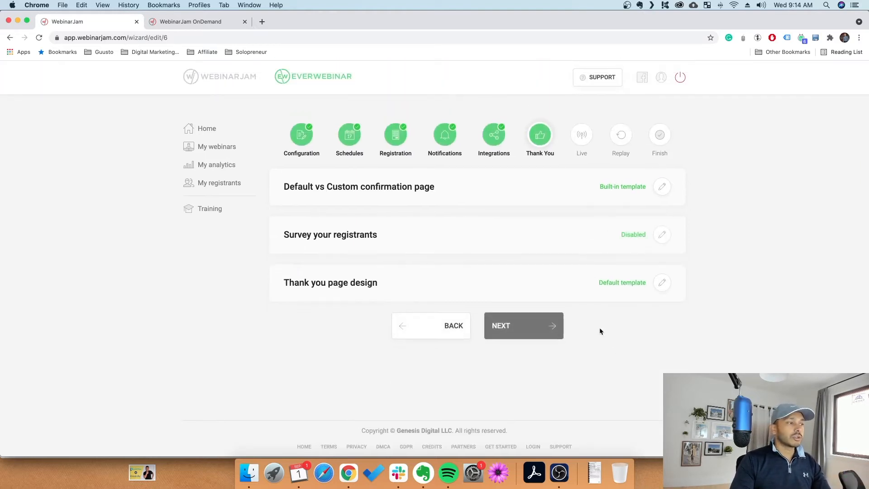
Preview the "What Your Customers Really Think About You?" thank-you page template, keep the default template selected, and confirm the thank-you page design
click(662, 284)
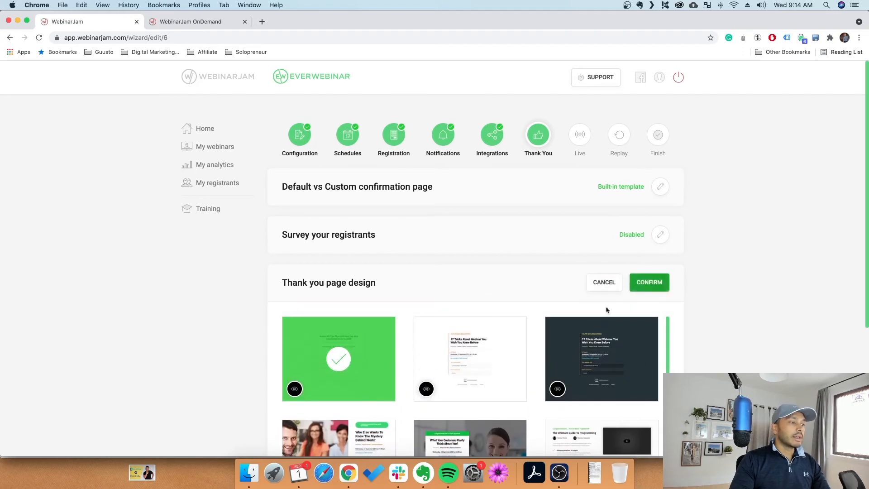
scroll(476, 389, down, 3)
click(425, 415)
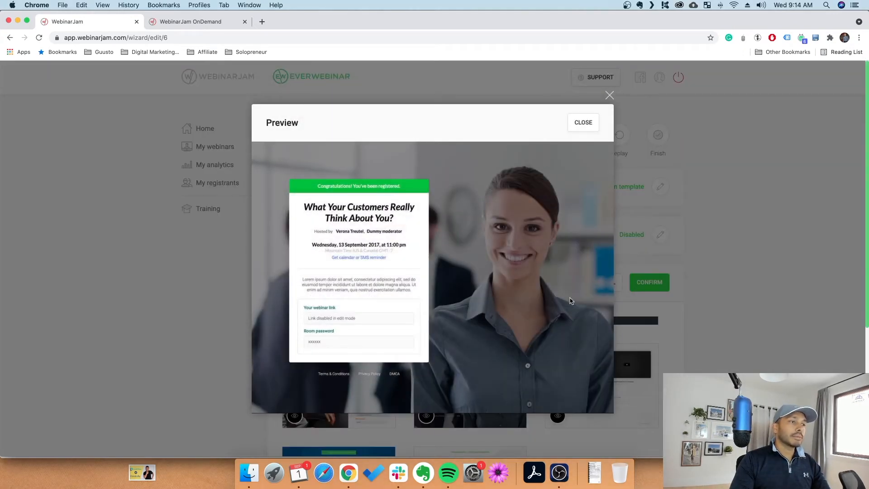
click(583, 121)
scroll(635, 333, down, 2)
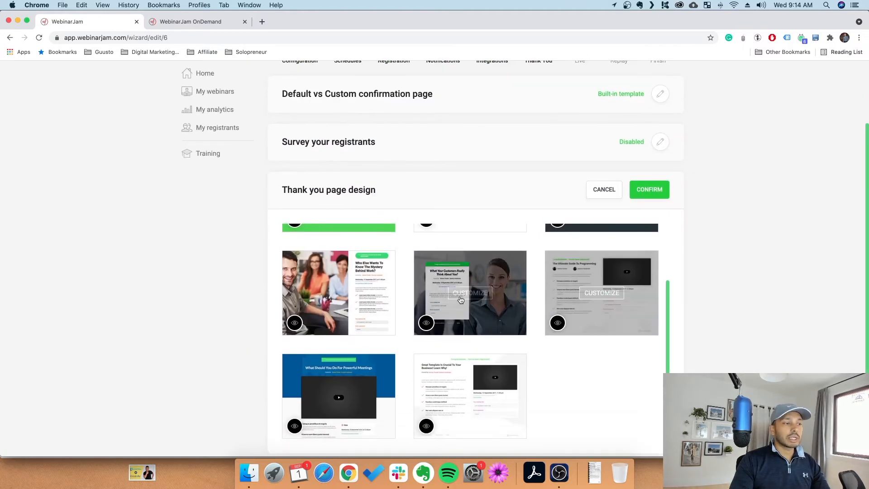
scroll(471, 294, up, 2)
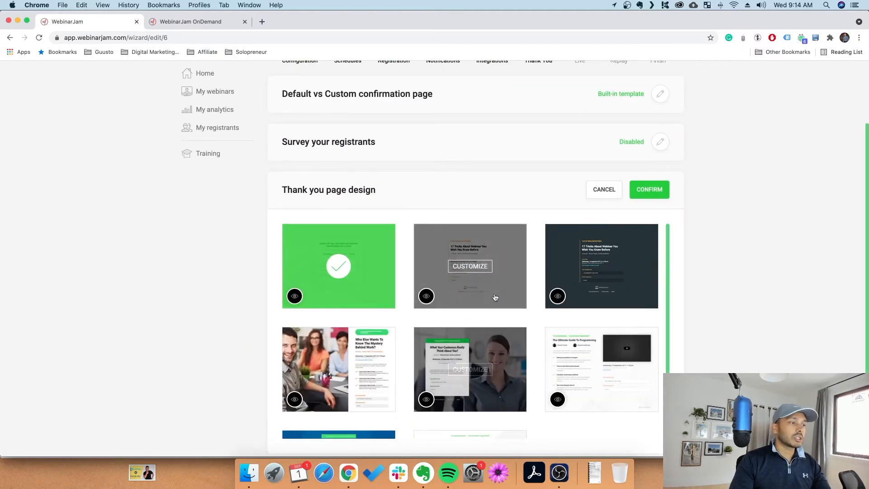
click(340, 266)
click(644, 190)
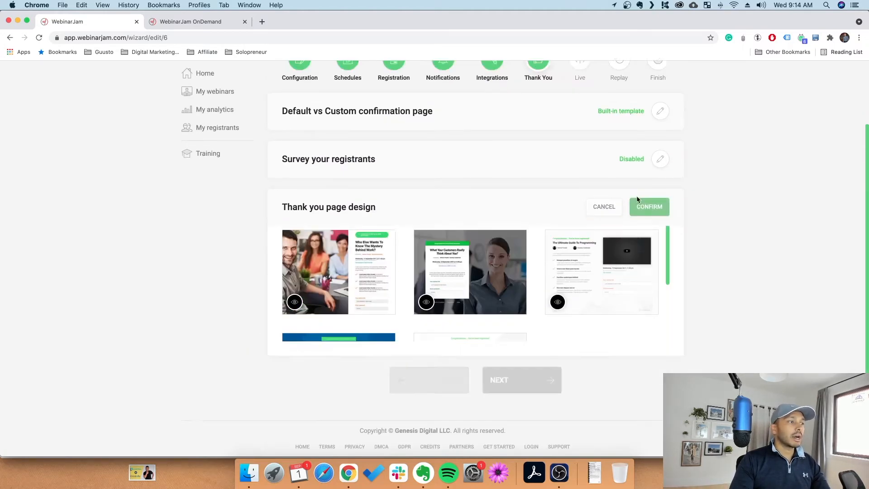
Proceed to the Live stage, look over the countdown page templates, and confirm the countdown page design
click(536, 329)
click(660, 186)
scroll(602, 371, down, 3)
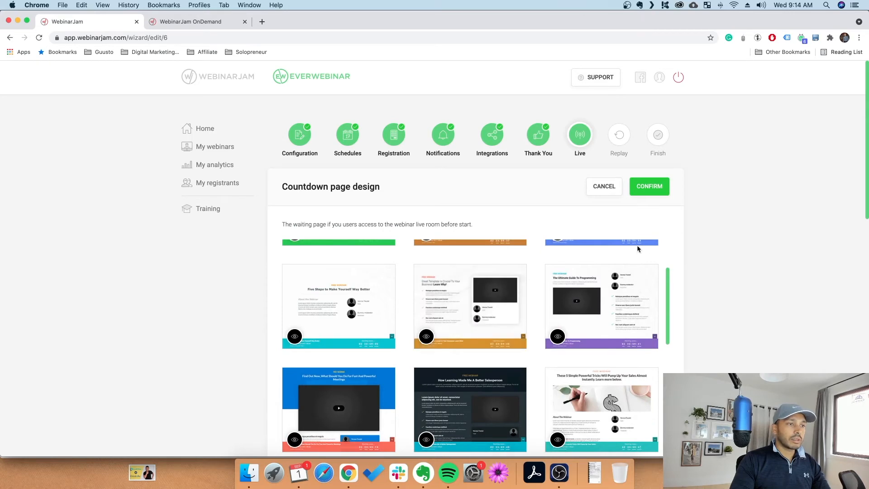
click(649, 190)
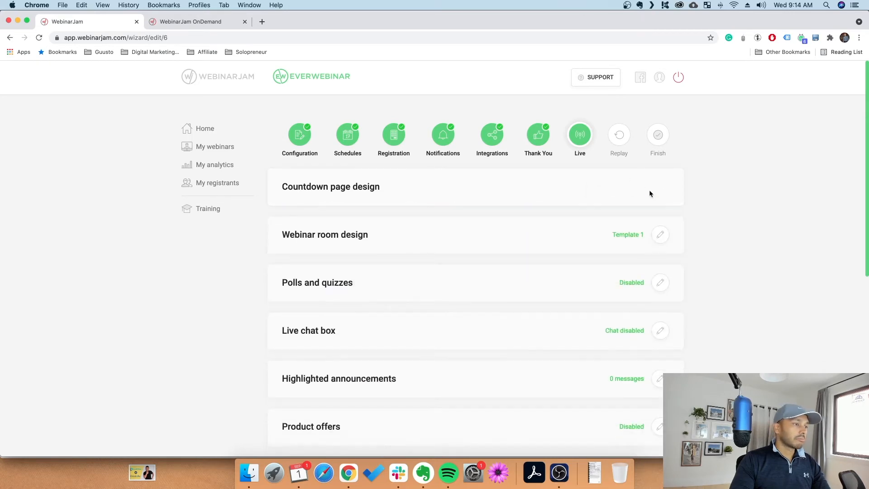
Look over the webinar room designs and confirm the first template
click(660, 235)
scroll(374, 380, down, 3)
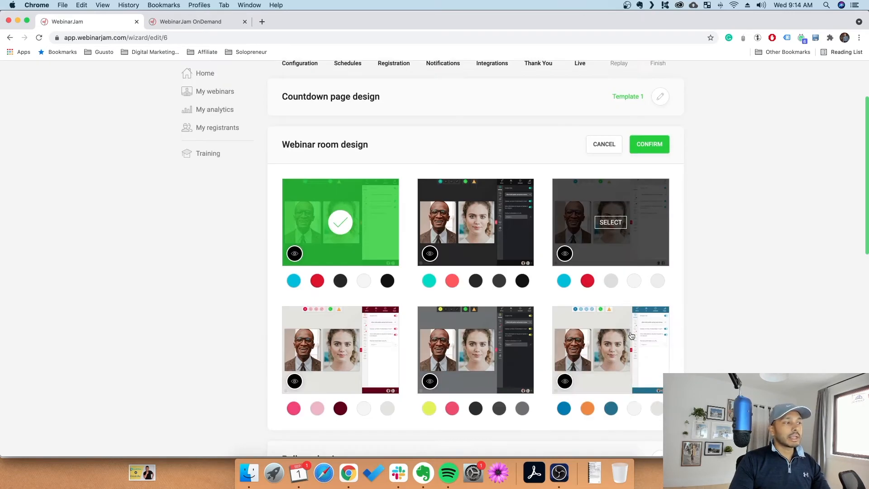
click(649, 112)
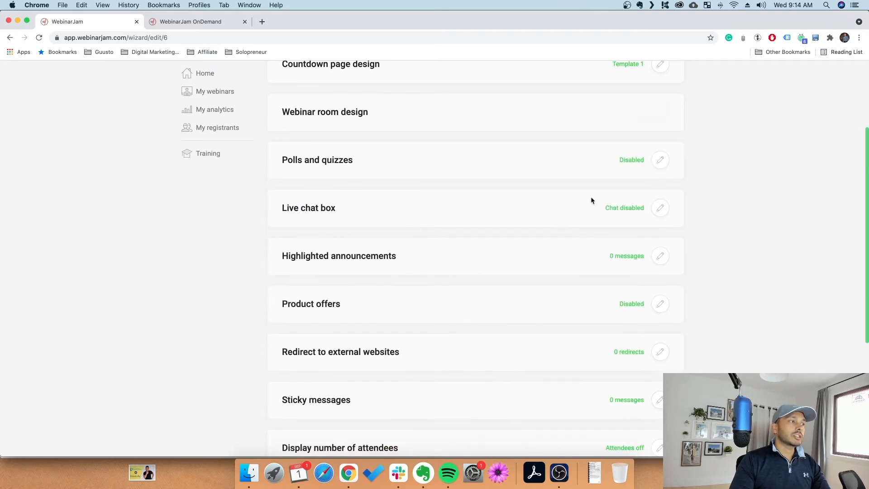
Examine the blank new poll form in the polls and quizzes settings, and close both without adding a poll
click(660, 160)
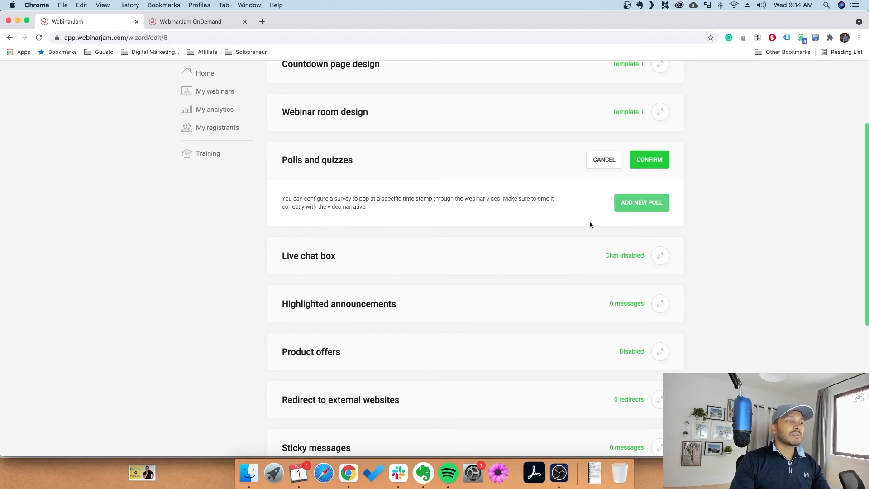
click(641, 207)
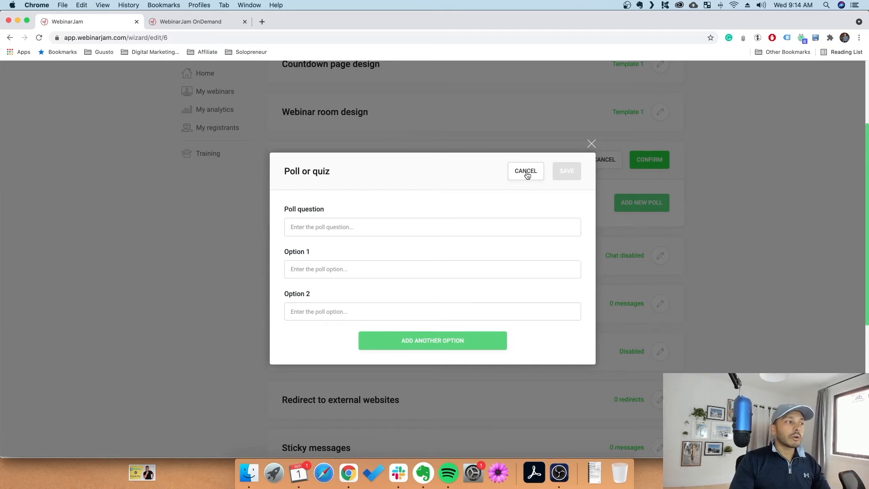
click(527, 172)
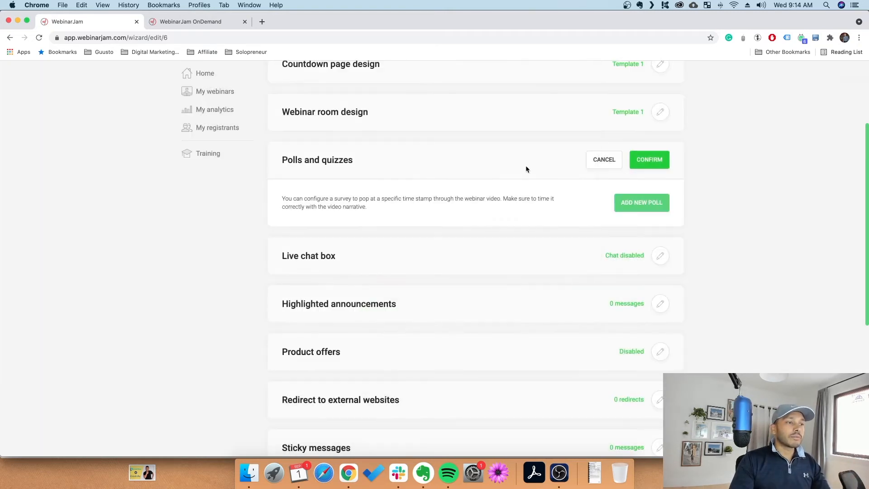
click(612, 162)
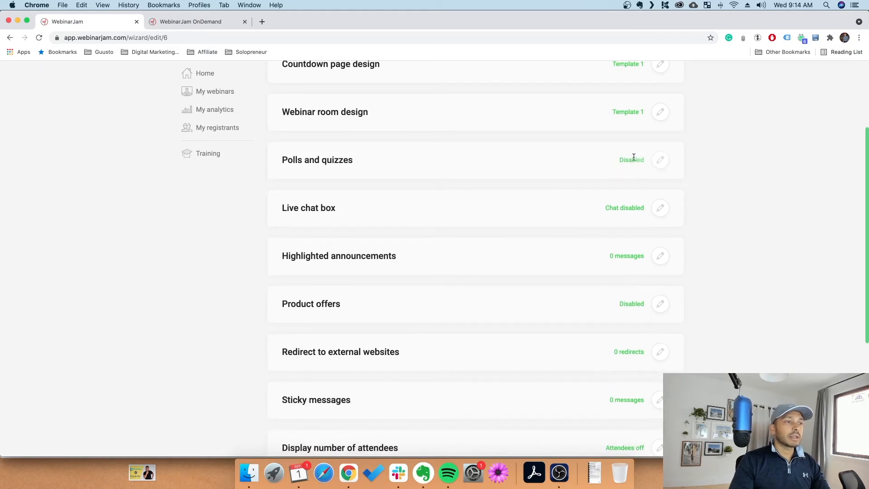
Enable live chat and add a simulated chat line "Theysfkdsflkjsd" from a named attendee at 0 hr 0 min 0 sec
click(652, 209)
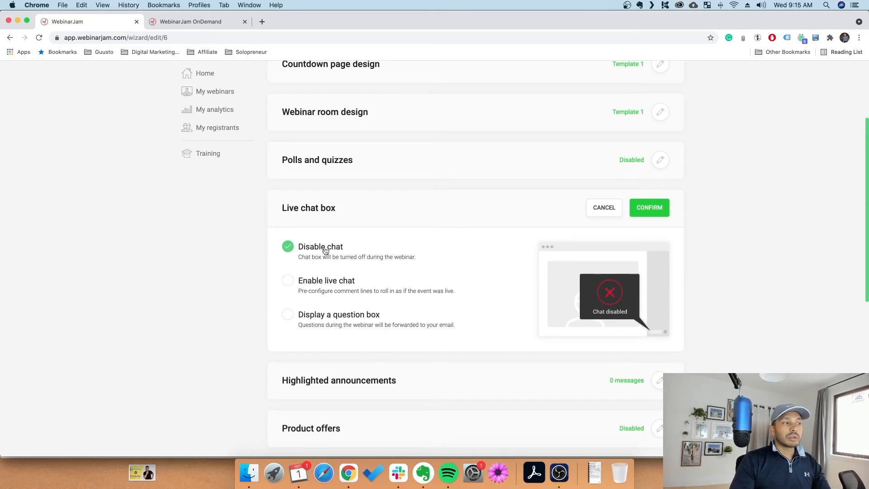
click(316, 282)
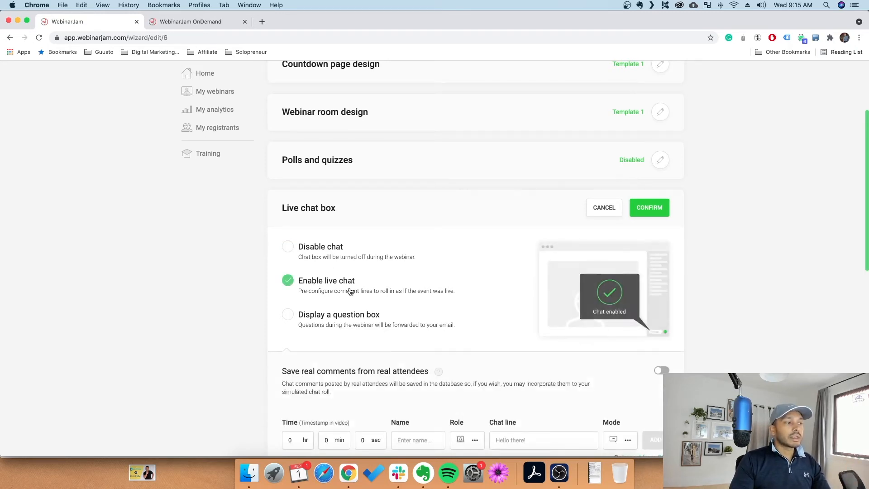
scroll(496, 305, down, 2)
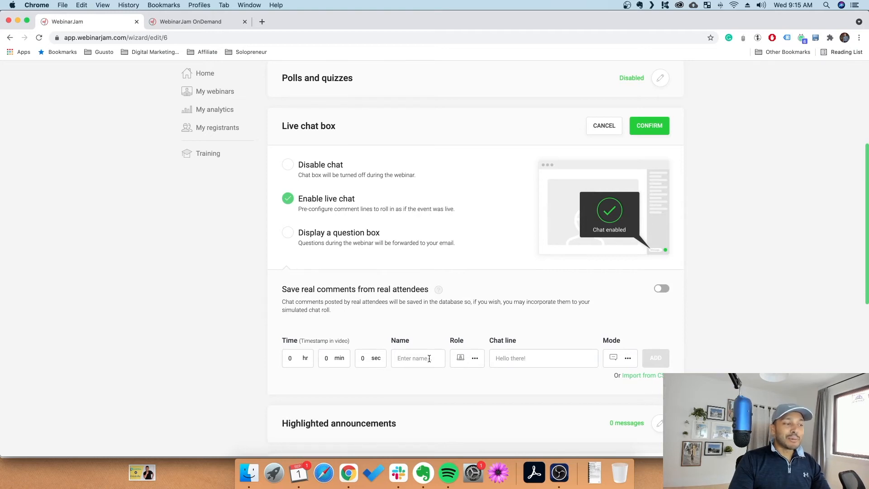
text(Billy)
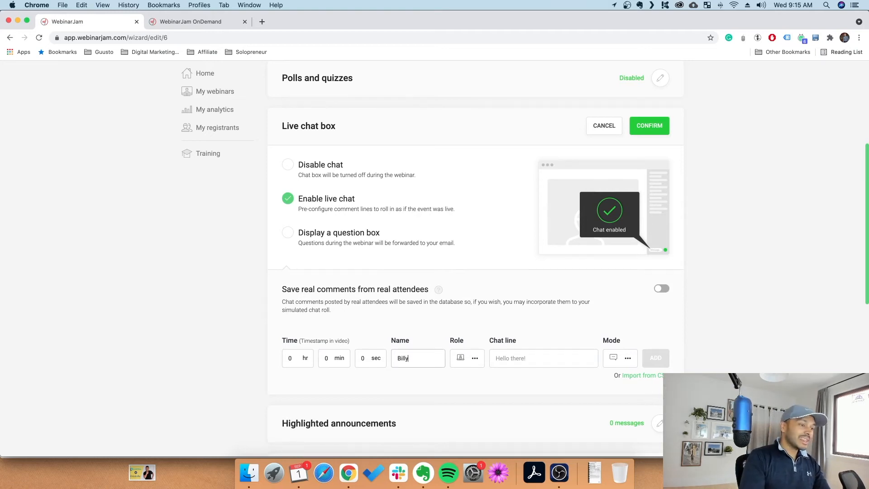
click(475, 358)
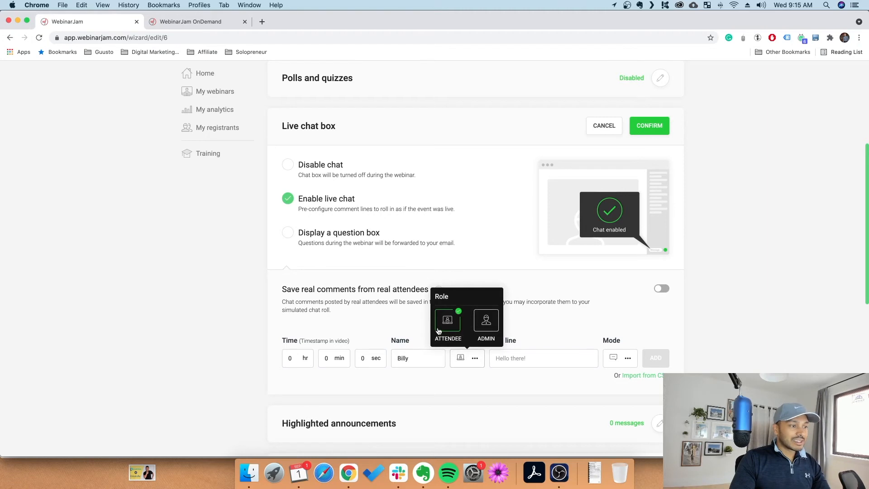
click(511, 358)
text(Theysfkdsflkjsd)
click(655, 358)
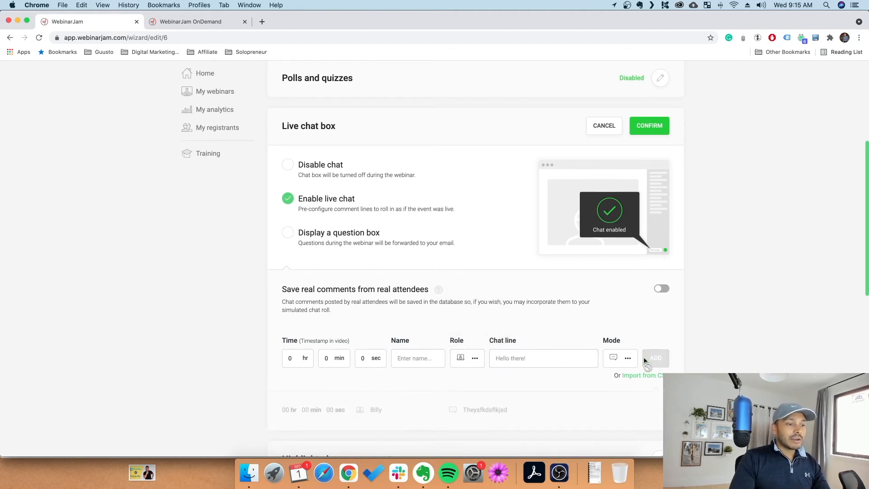
scroll(380, 411, down, 5)
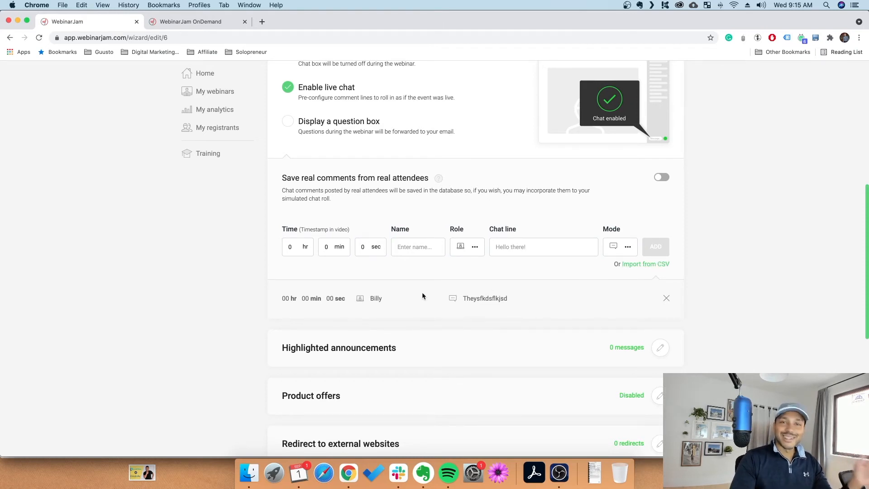
scroll(417, 294, up, 2)
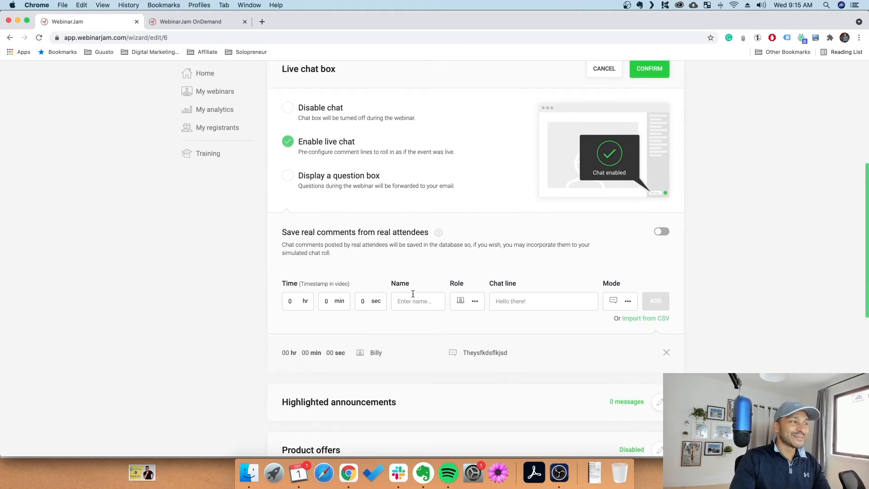
Try the question box and live chat options, choose to disable chat, and confirm the live chat box setting
click(334, 180)
click(351, 248)
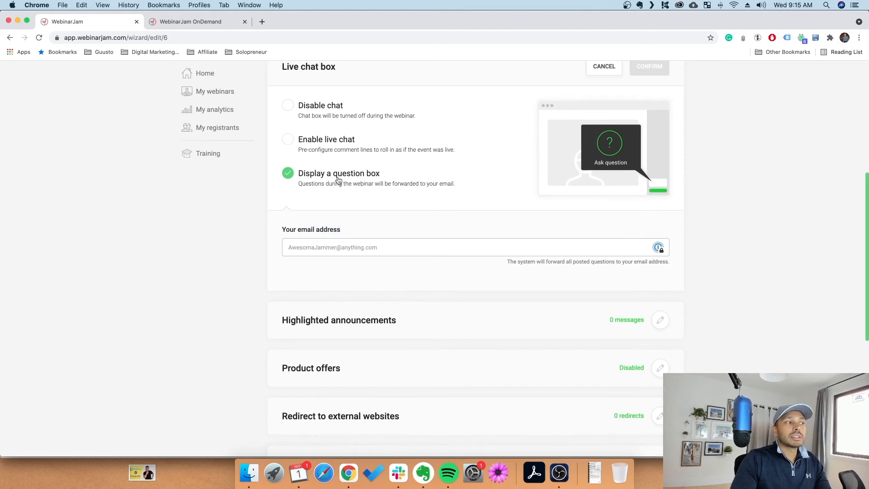
click(322, 142)
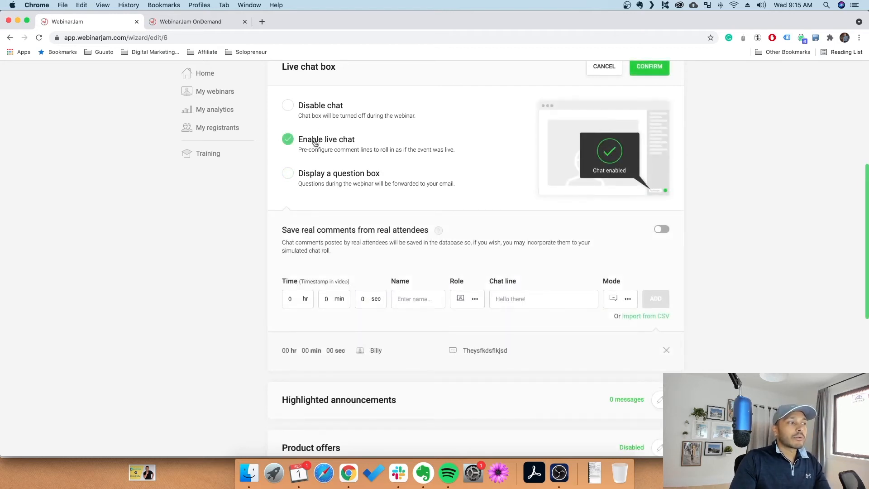
click(331, 108)
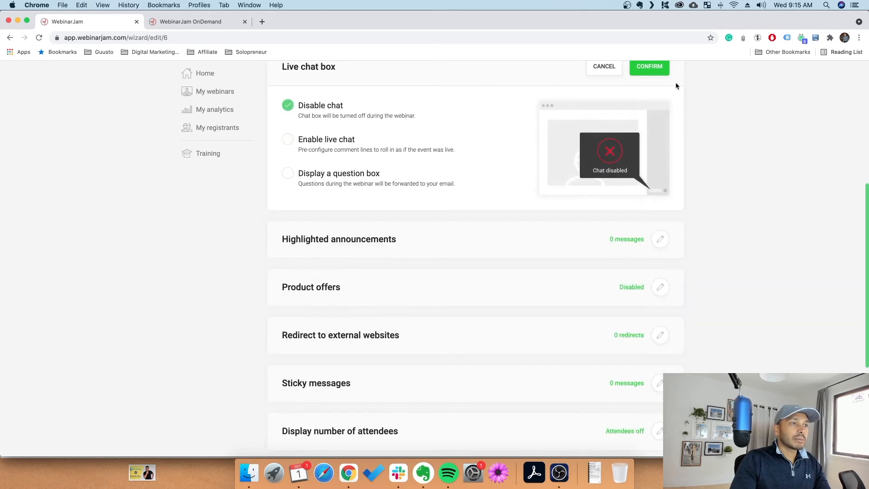
click(663, 71)
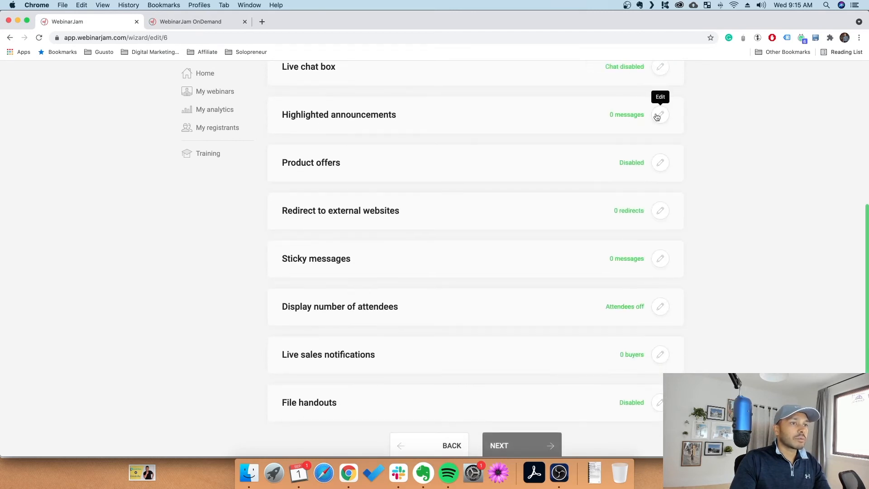
Try filling in a highlighted announcement at 10 min with the name "gdsfs" and line "b", and cancel it
click(660, 115)
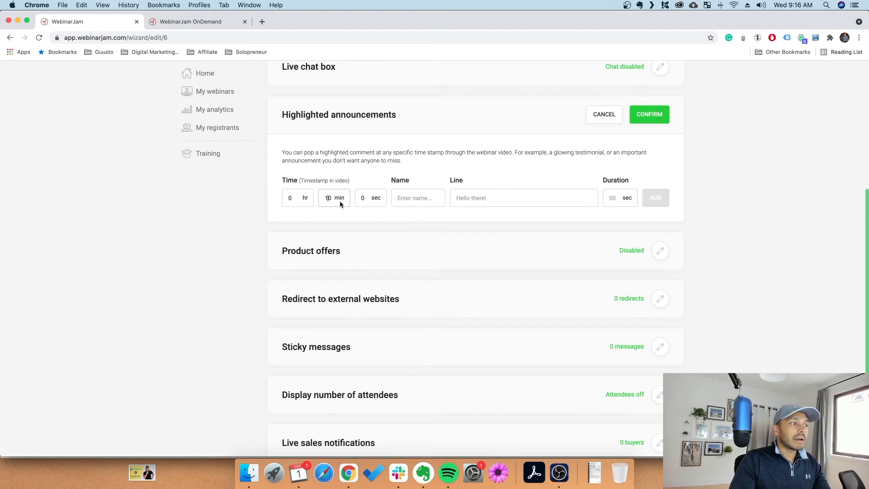
text(gds)
text(b)
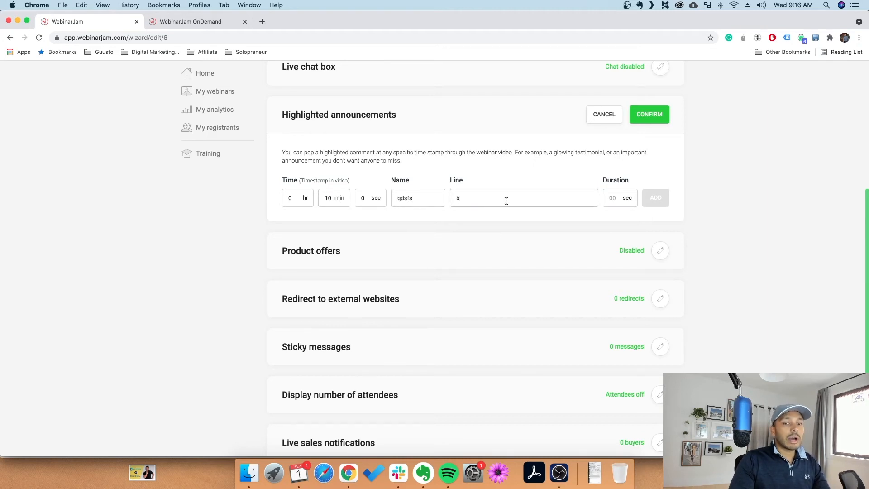
key(super+a)
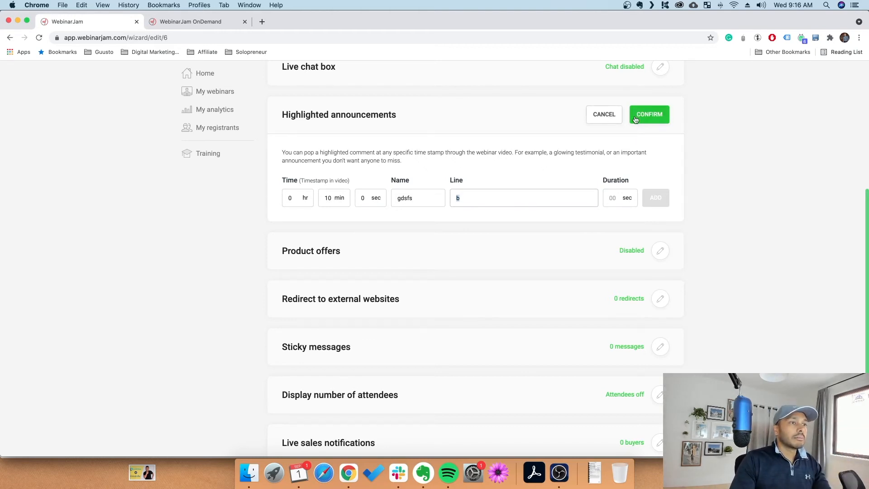
click(614, 119)
Start a new product offer, look over its settings, and enter "sdfsd" as both the offer name and headline
click(661, 162)
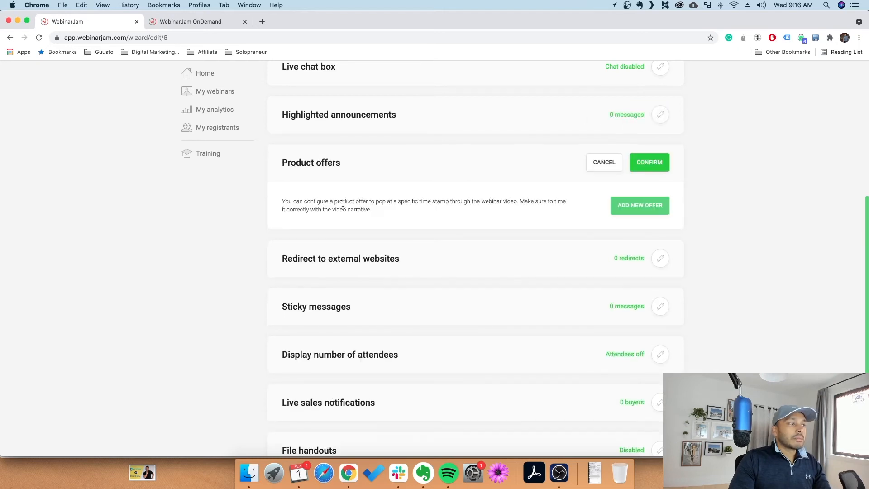
click(652, 209)
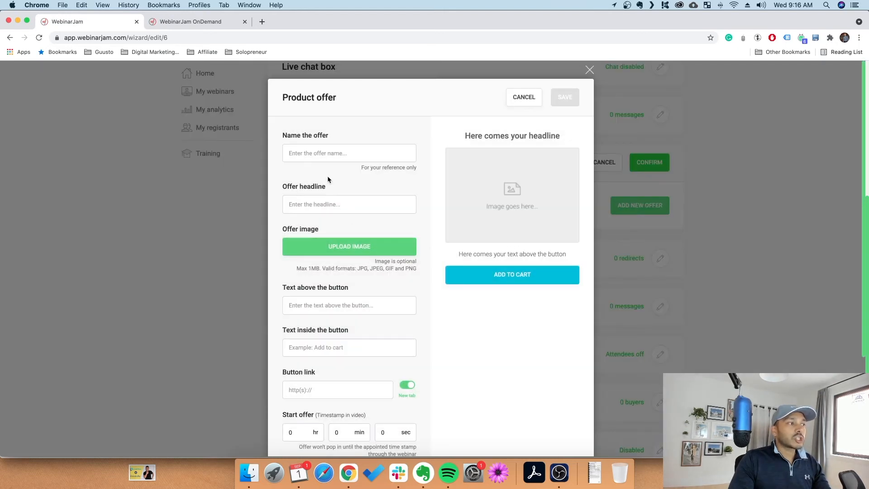
scroll(401, 277, down, 3)
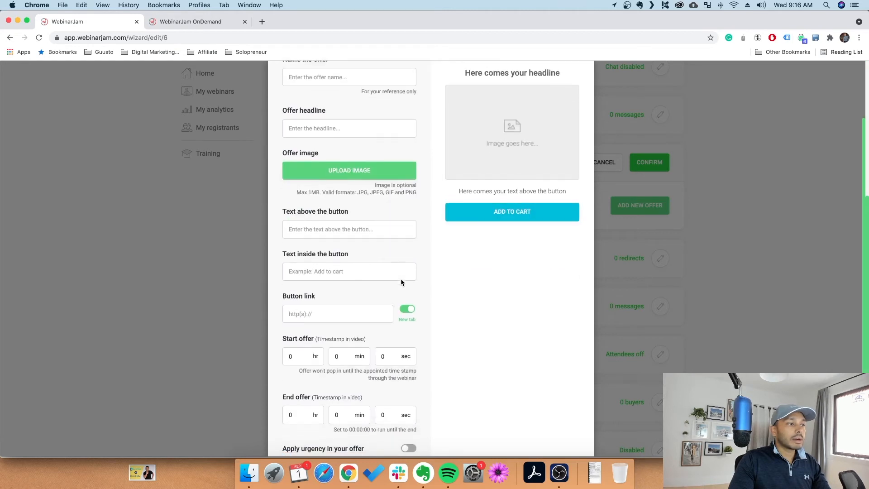
scroll(398, 279, down, 2)
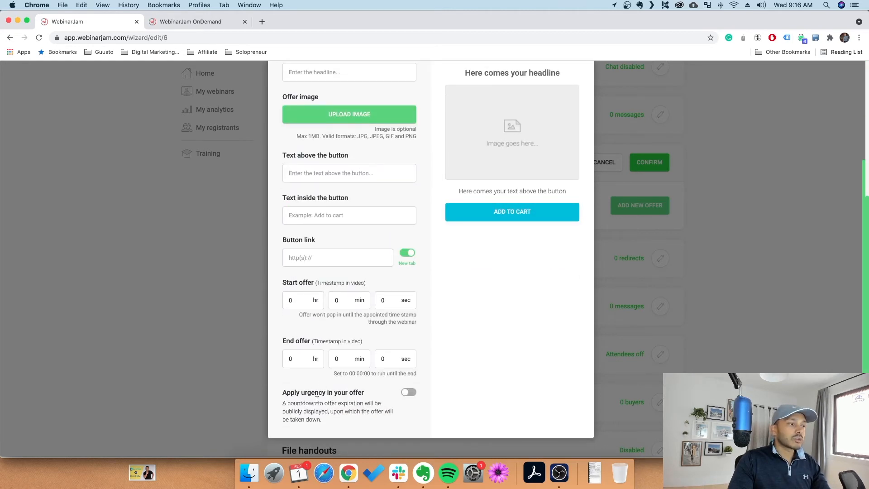
scroll(337, 344, up, 5)
click(311, 153)
text(sdfsd)
click(313, 204)
text(sdfsd)
Try the urgency countdown in the new product offer, review its link and timing settings, and cancel out of the product offers
scroll(330, 272, down, 2)
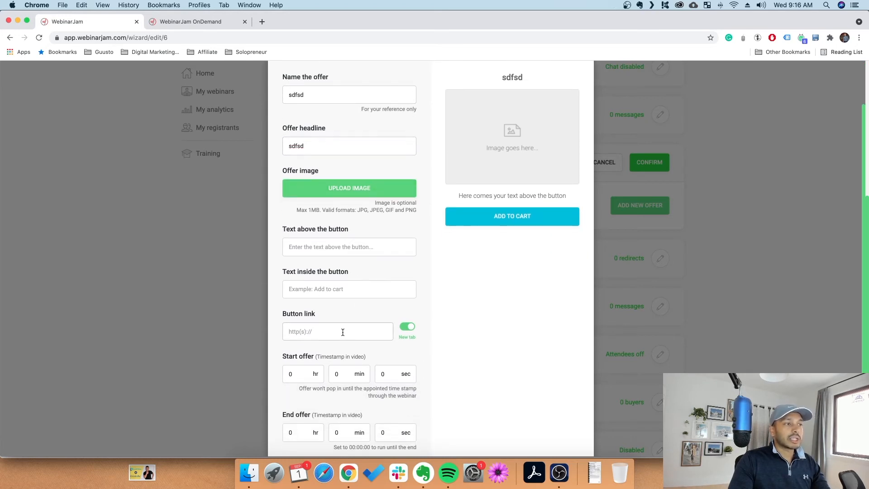
scroll(342, 333, down, 3)
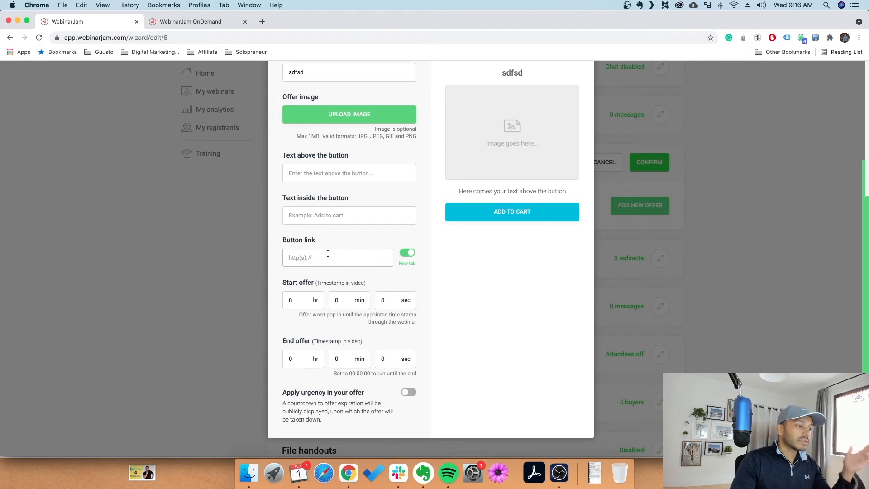
click(293, 298)
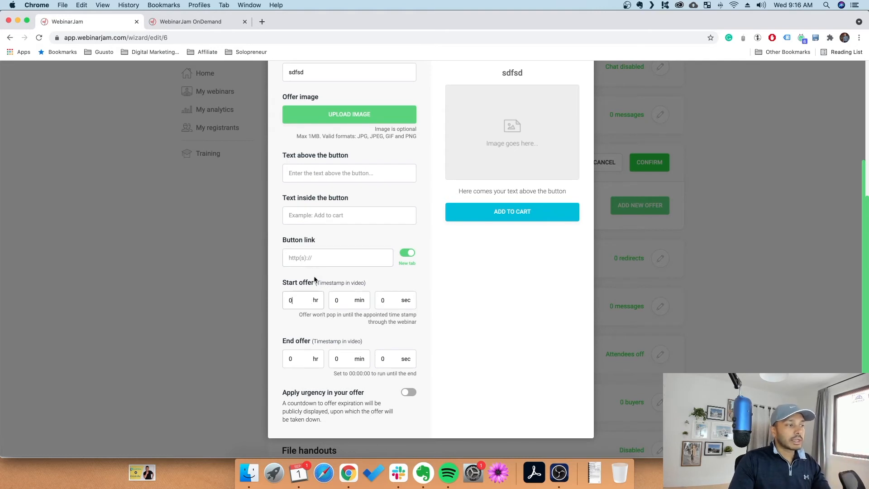
click(409, 391)
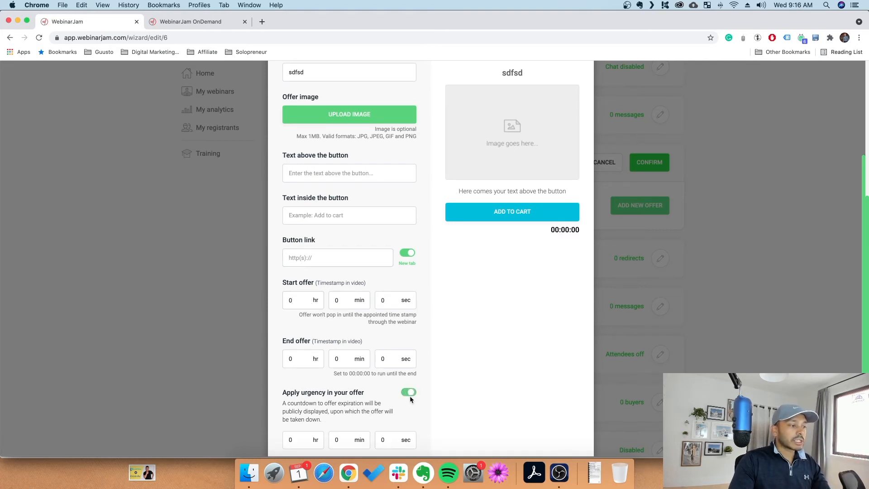
scroll(311, 441, down, 1)
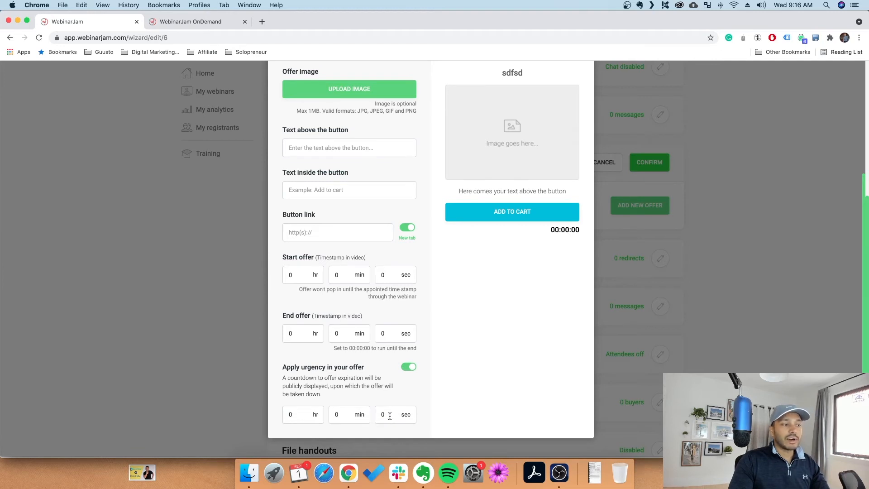
scroll(391, 416, up, 5)
scroll(311, 362, down, 3)
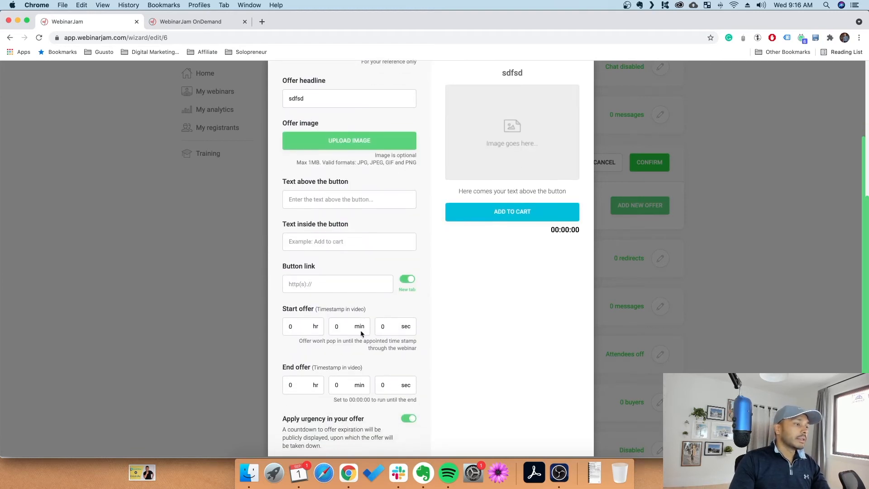
scroll(392, 406, up, 3)
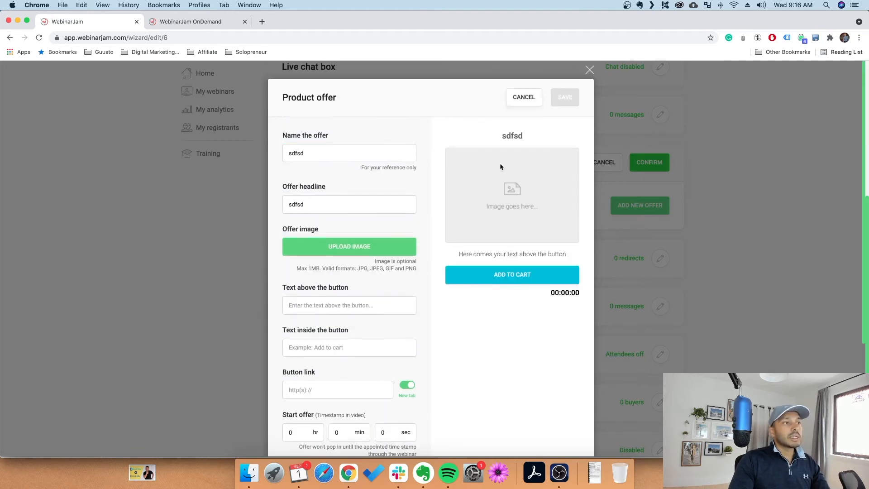
click(521, 96)
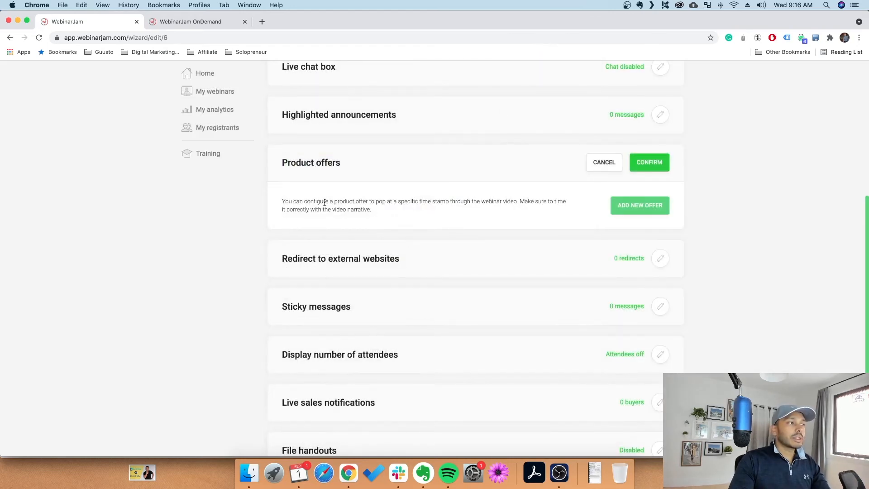
click(602, 165)
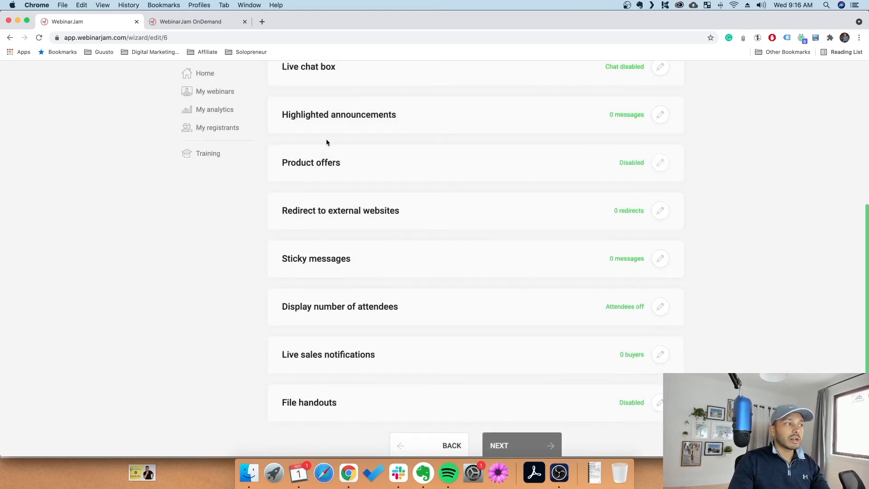
Look at the settings for redirecting to external websites and for sticky messages, leaving both without entries
click(660, 210)
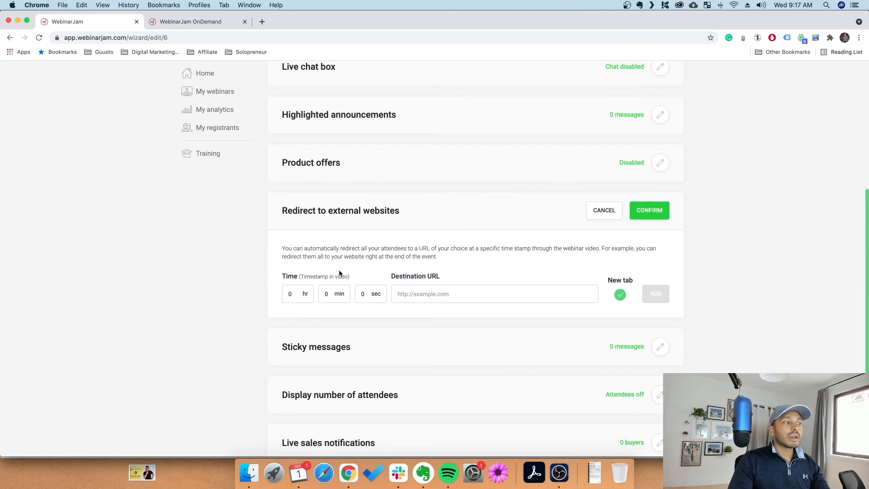
click(641, 204)
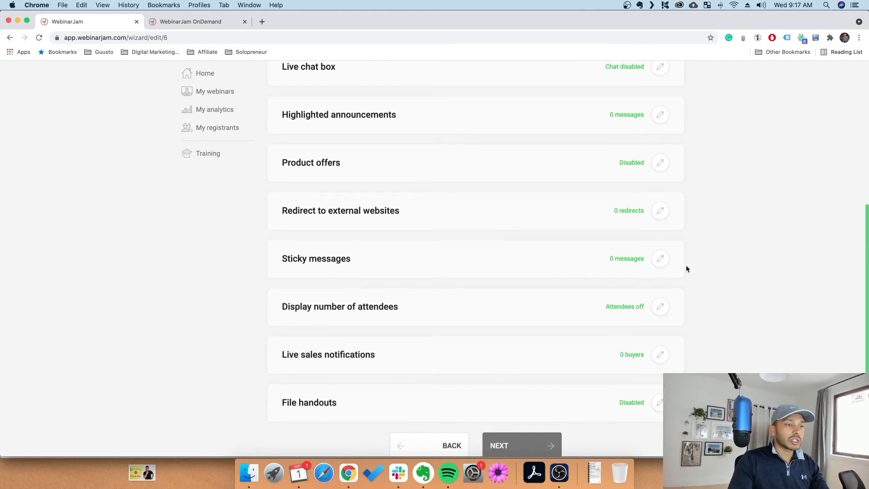
click(660, 258)
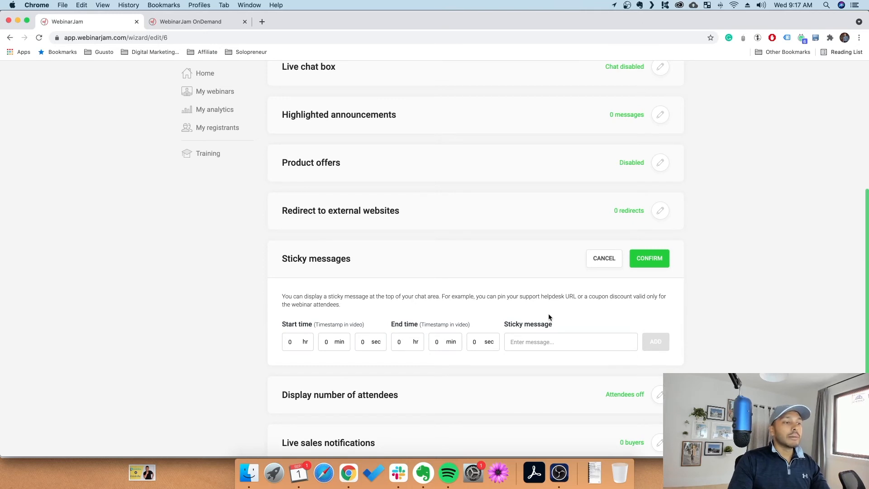
click(602, 258)
Try the fixed and dynamic attendee displays with an attendance of 100, and cancel the change
click(571, 304)
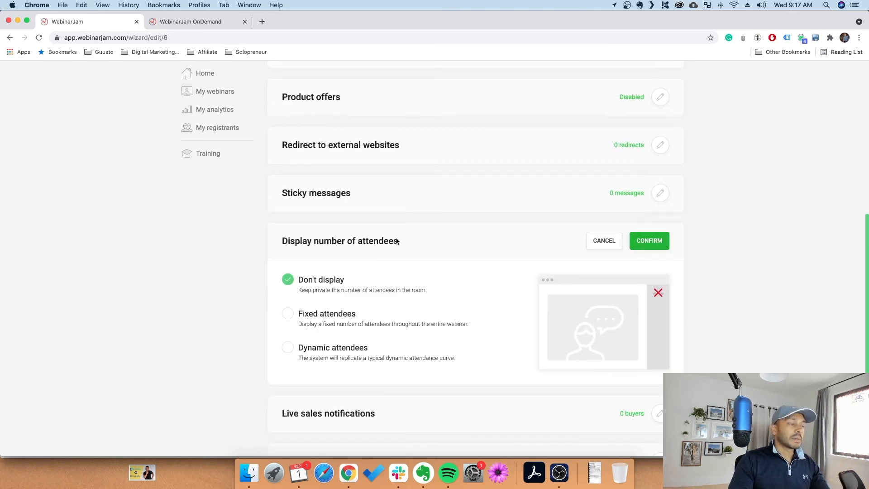
click(333, 313)
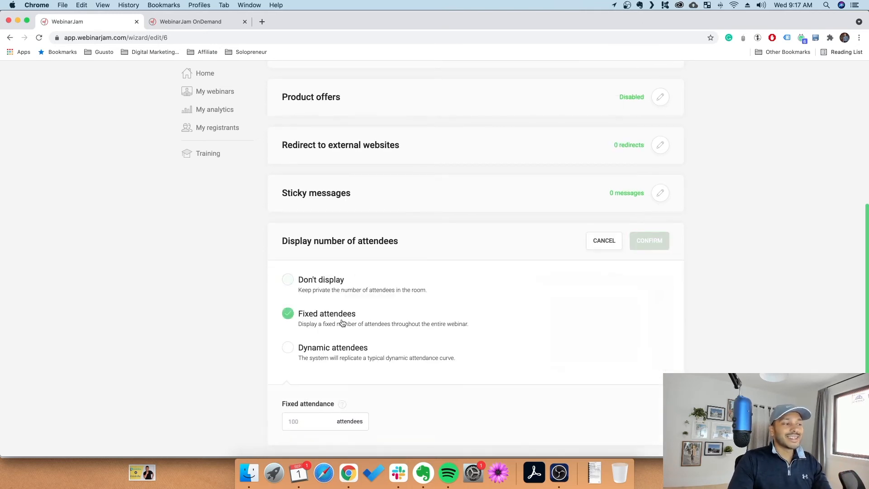
click(333, 350)
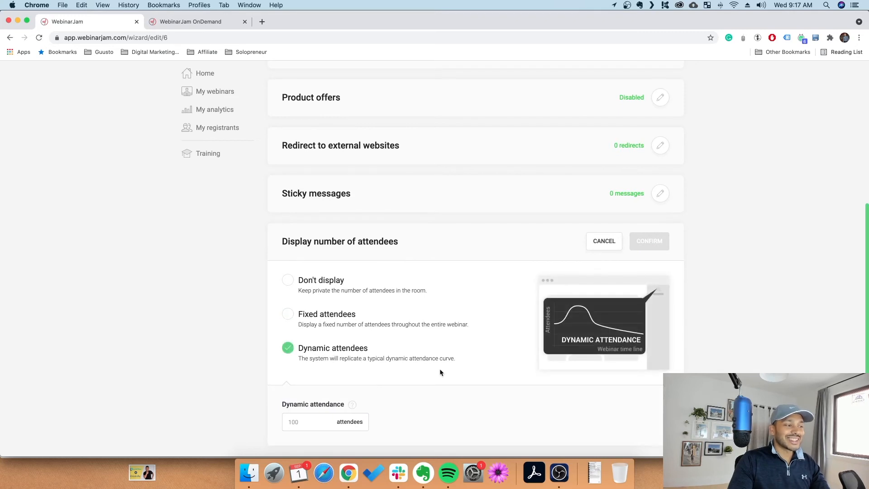
scroll(486, 375, down, 3)
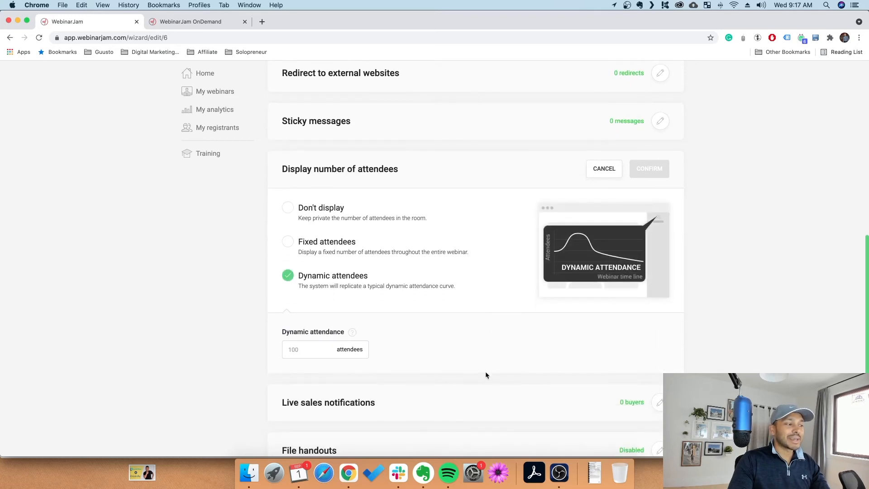
click(305, 352)
text(100)
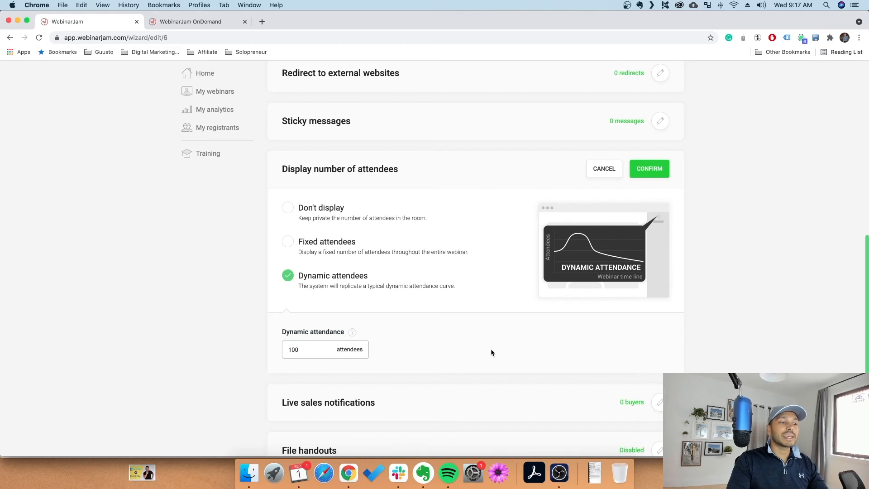
click(339, 239)
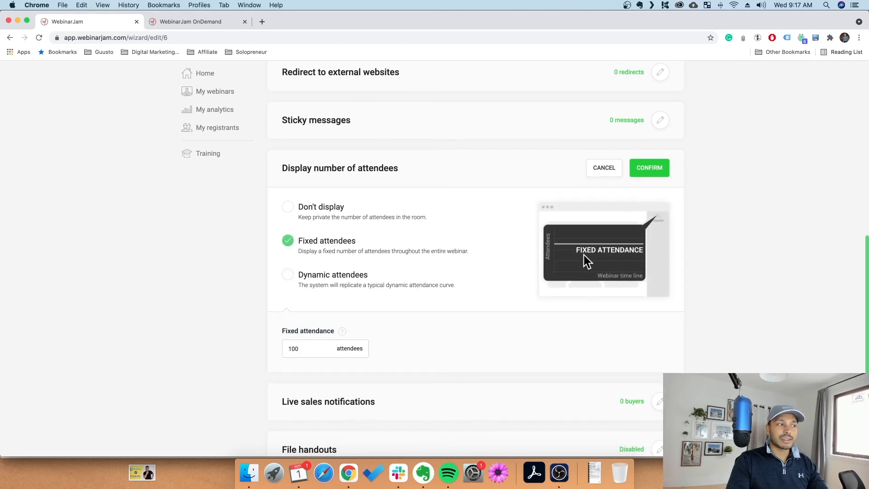
click(333, 276)
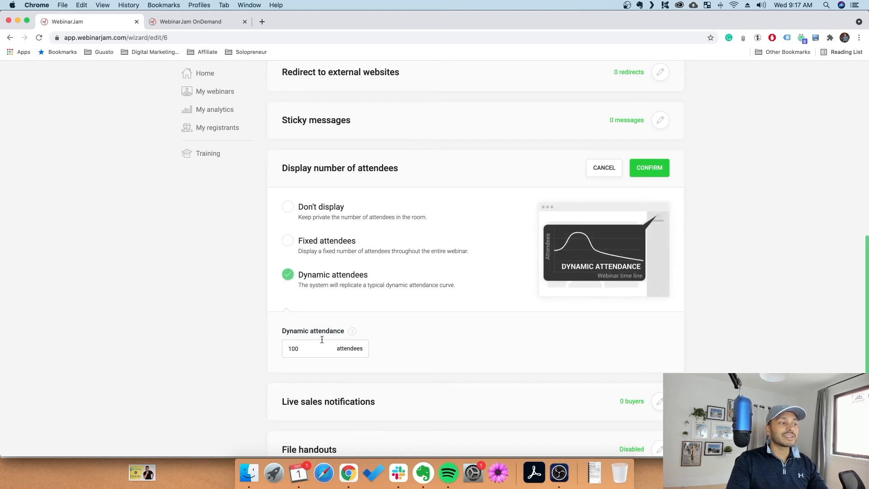
click(607, 172)
Add a live sales notification at 5 min with a sample buyer's name and the product "Rapid Funnel Template Bought!", and confirm it
click(543, 303)
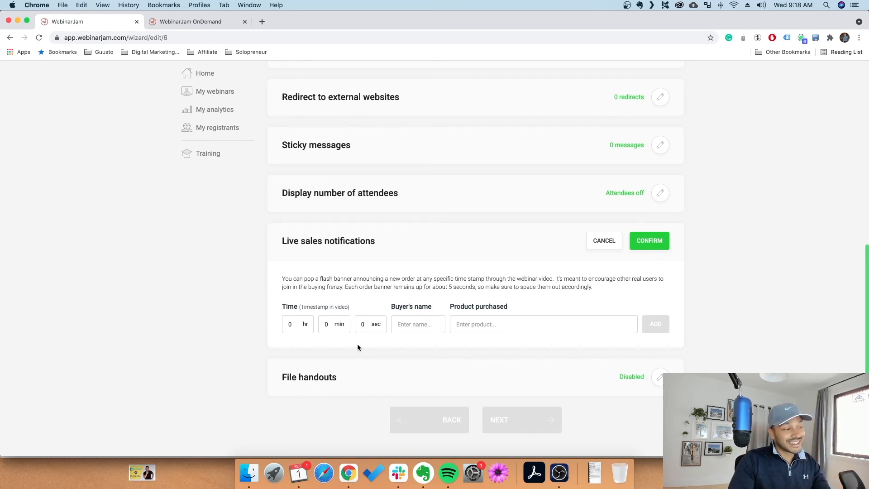
click(296, 323)
key(Tab)
text(5)
click(429, 331)
text(Bob)
key(Tab)
text(Rapid)
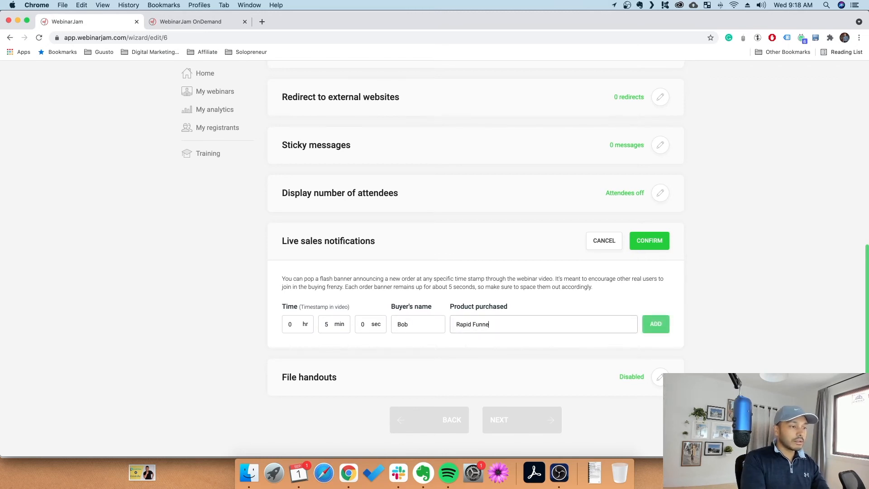
text( Funnel Template Boug)
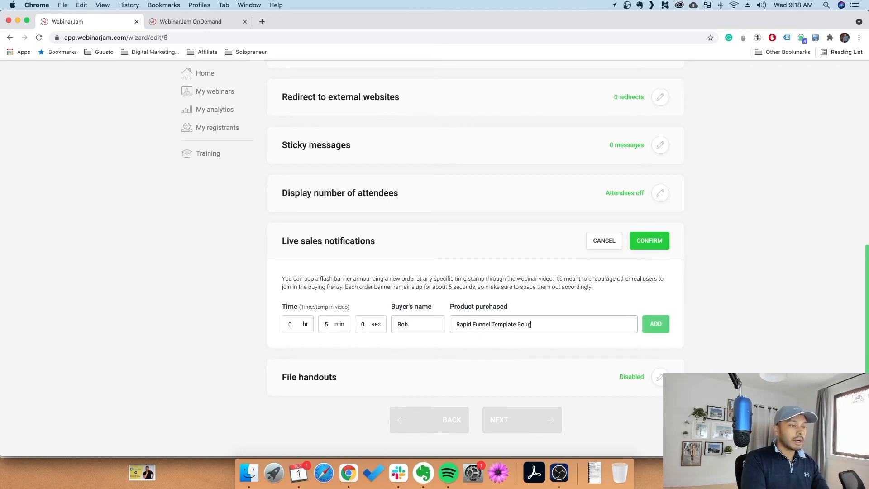
text(ht!)
key(Return)
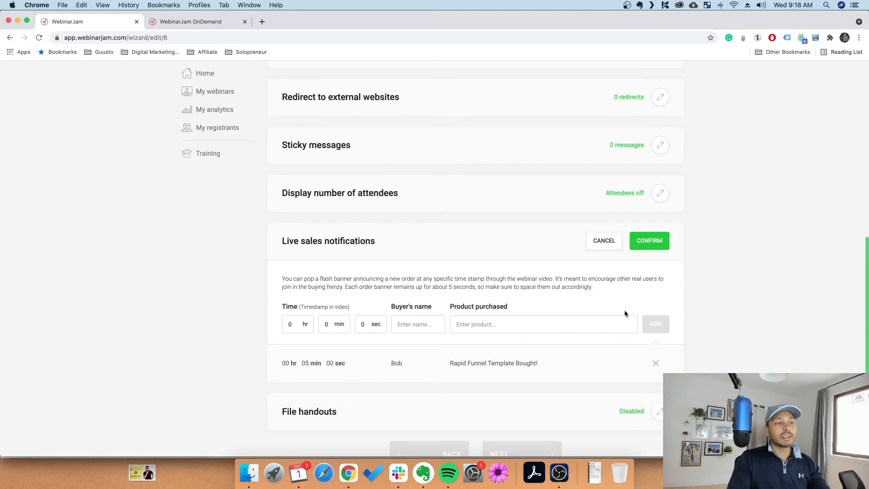
click(649, 246)
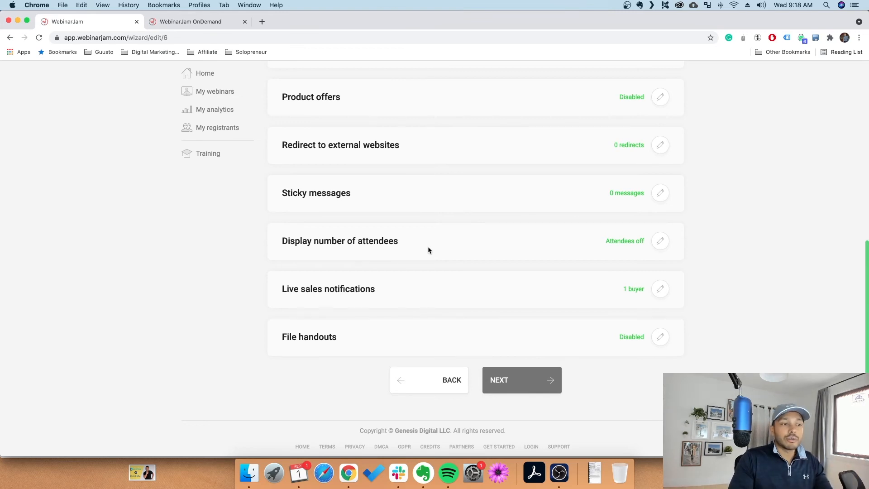
Look at the file handouts settings and the form for uploading a new file, without adding one
click(660, 336)
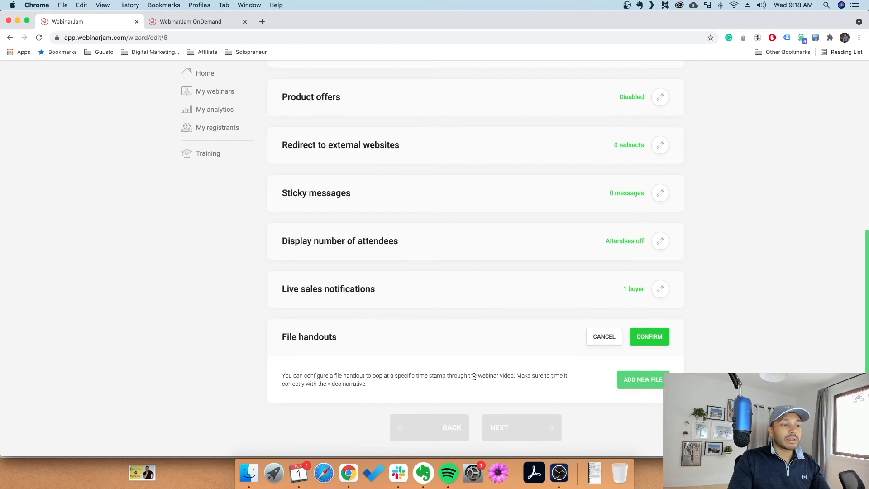
click(597, 338)
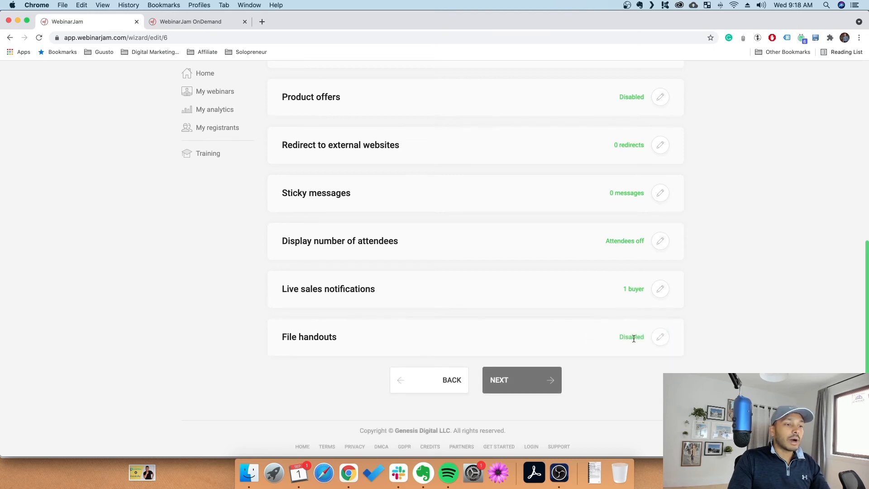
click(660, 337)
click(639, 380)
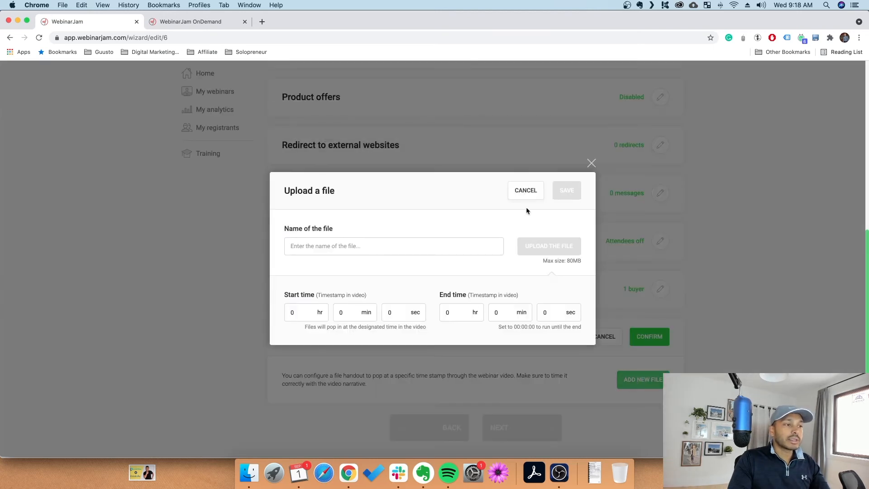
click(524, 194)
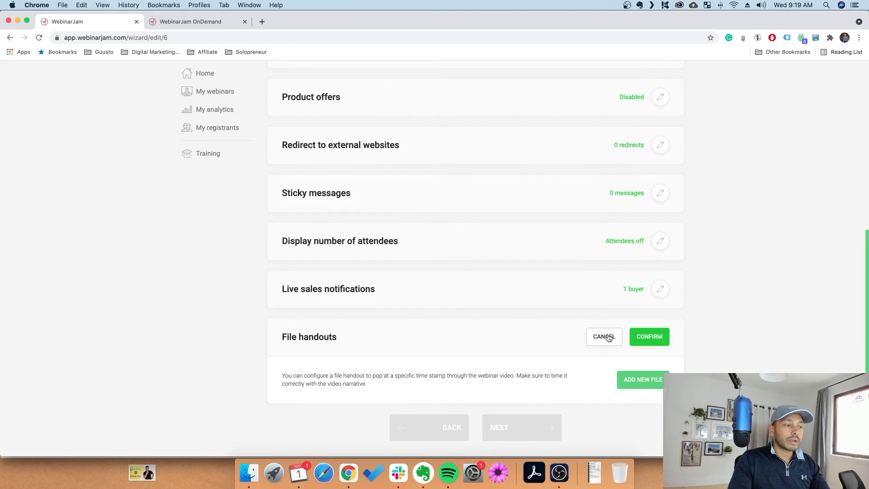
click(608, 339)
Continue to the replay settings, confirm that the webinar session is not recorded, and finish the setup by going to the dashboard
click(543, 389)
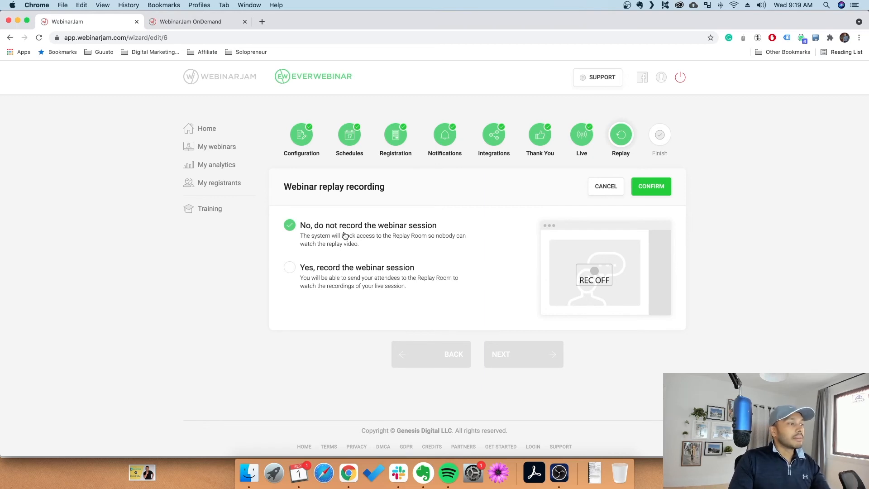
click(346, 268)
click(352, 235)
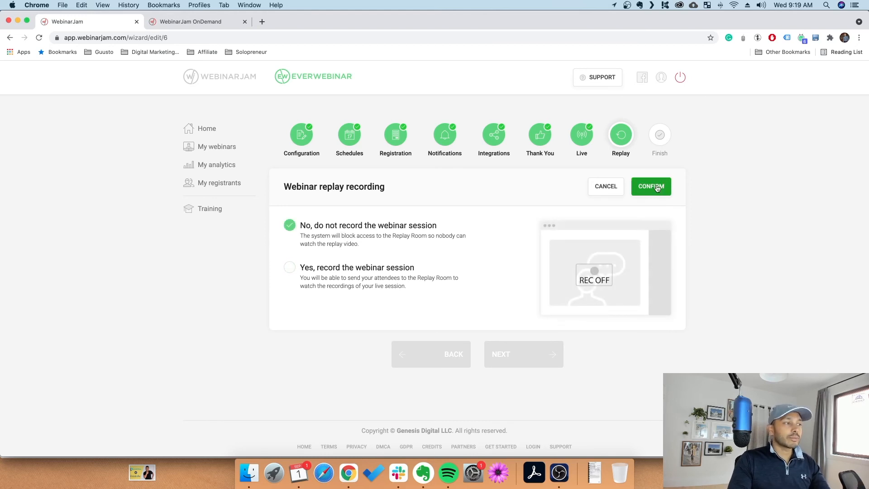
click(657, 188)
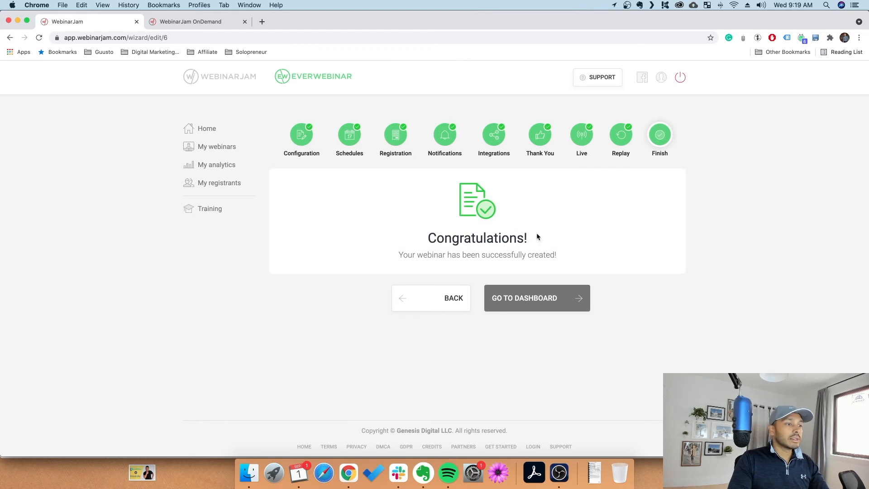
click(536, 307)
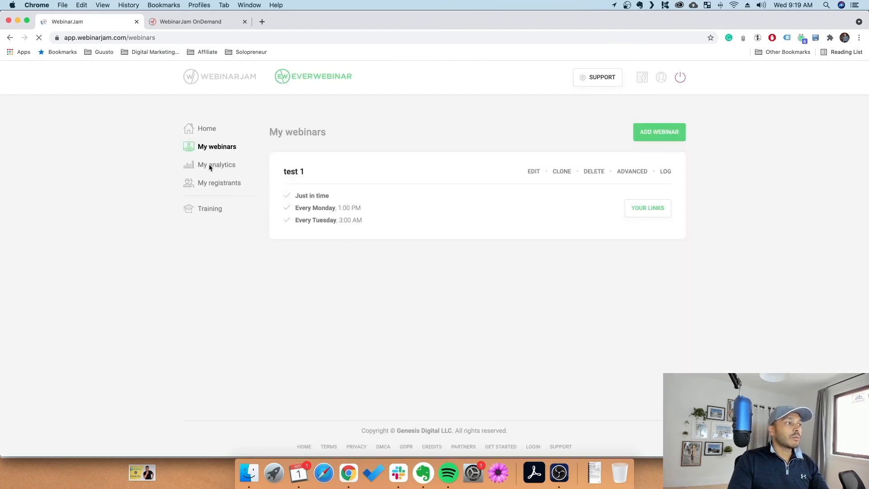
Display the analytics of the webinar "test 1" for all sessions and all time, and review the traffic and engagement figures
click(213, 166)
click(347, 183)
click(310, 208)
click(482, 186)
click(429, 204)
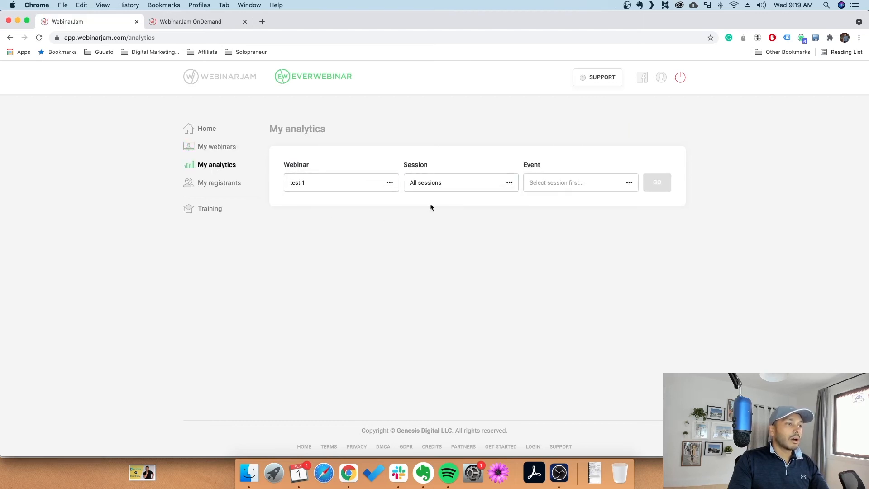
click(609, 188)
click(541, 205)
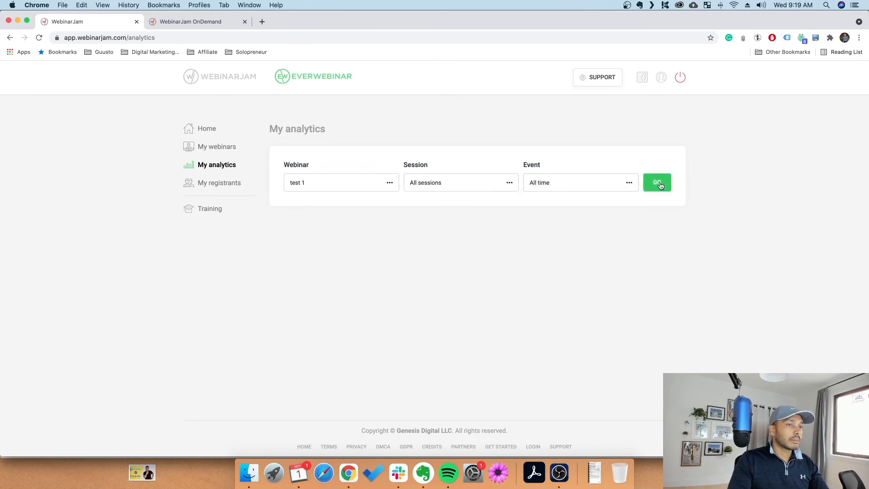
click(659, 183)
scroll(570, 342, down, 15)
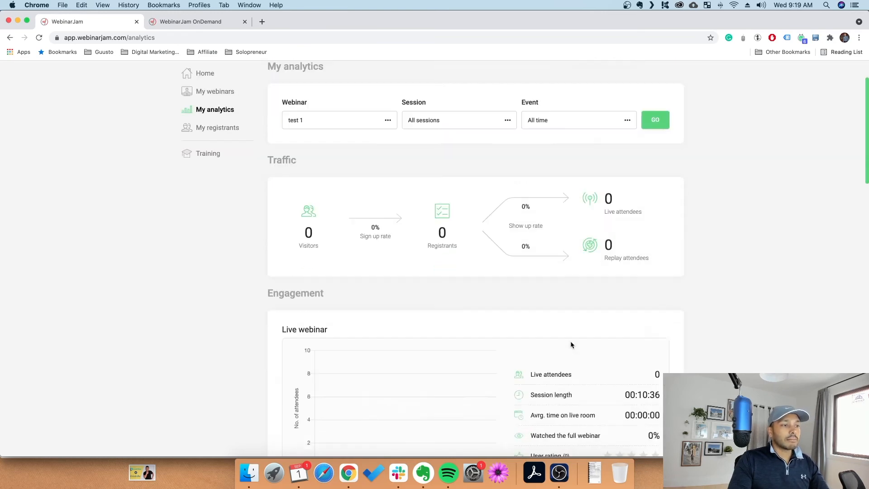
Examine the remaining analytics of "test 1", covering live and replay engagement, monetization, and the pre- and post-webinar notifications
scroll(551, 339, up, 20)
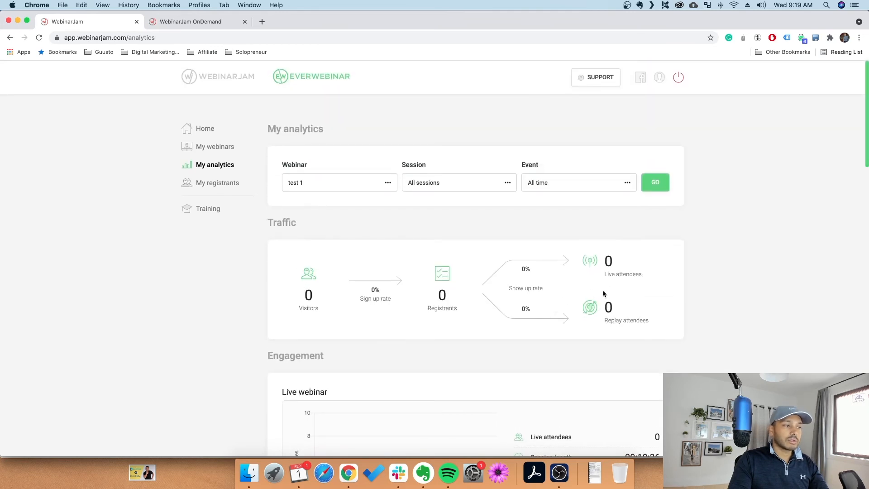
scroll(508, 299, down, 5)
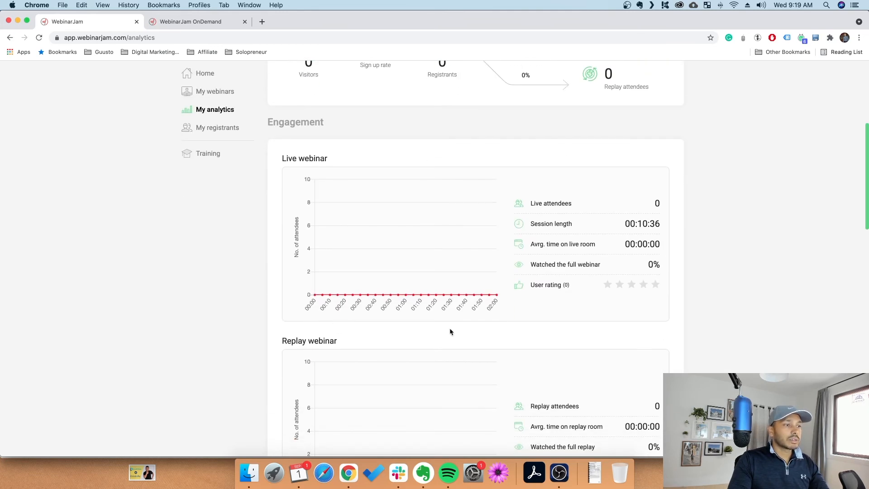
scroll(541, 278, down, 4)
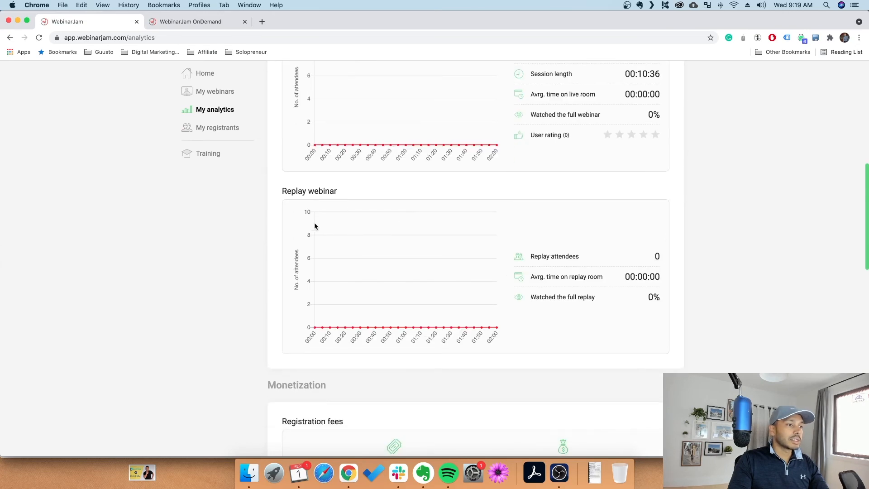
scroll(601, 277, down, 4)
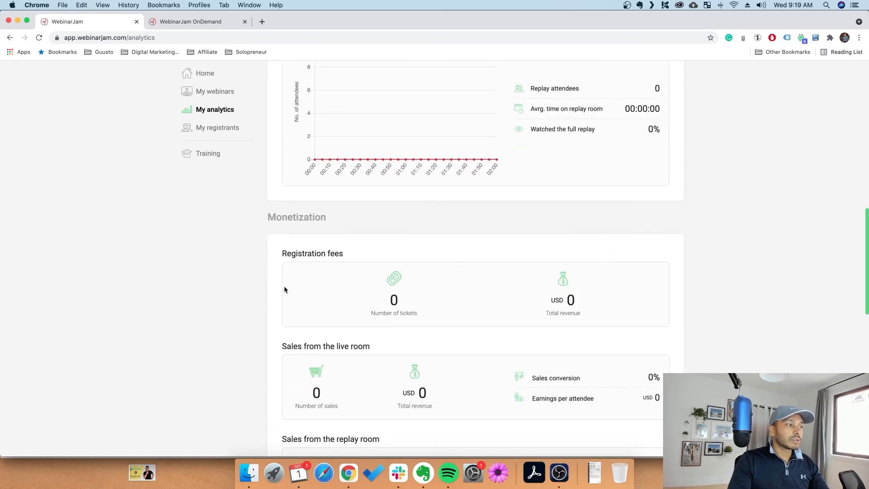
scroll(622, 326, down, 2)
scroll(622, 326, down, 10)
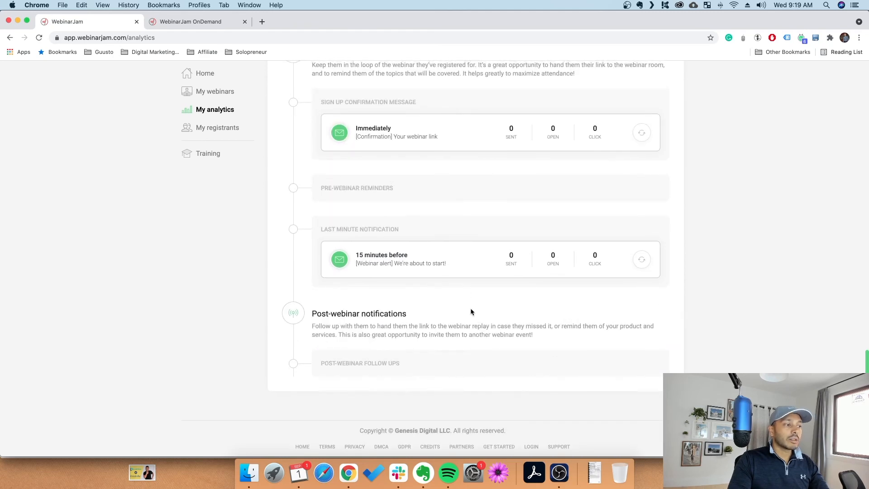
scroll(471, 308, up, 20)
Display the active registrants of the webinar "test 1" for all sessions and all time
click(221, 187)
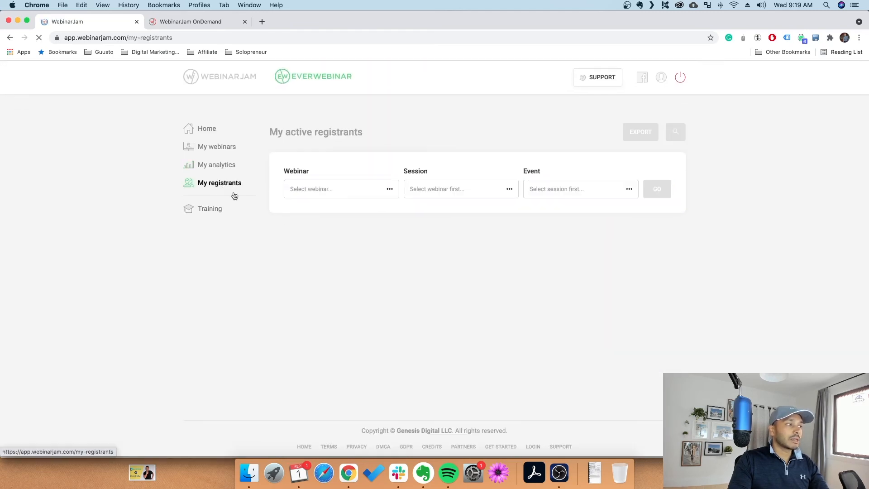
click(387, 189)
click(337, 211)
click(509, 189)
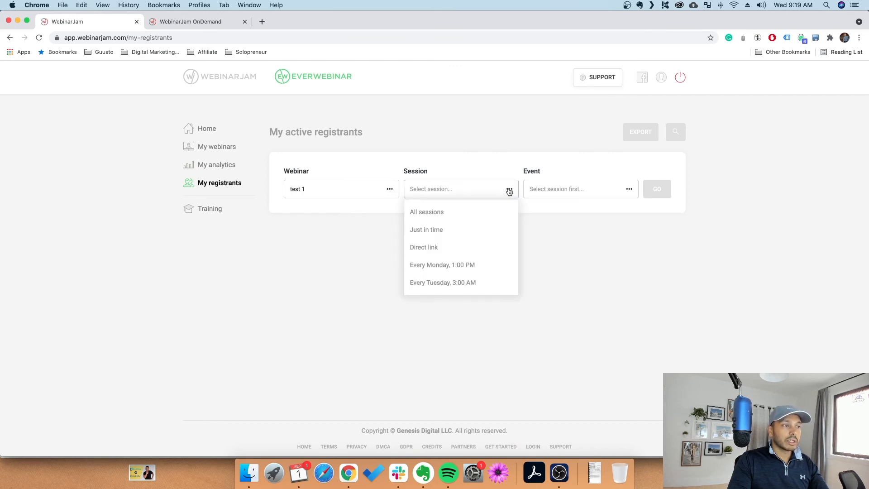
click(451, 212)
click(629, 189)
click(557, 209)
click(657, 188)
Look at the live room and replay room behavior filters, including the time stamp for attendees who left early, without saving one
click(296, 262)
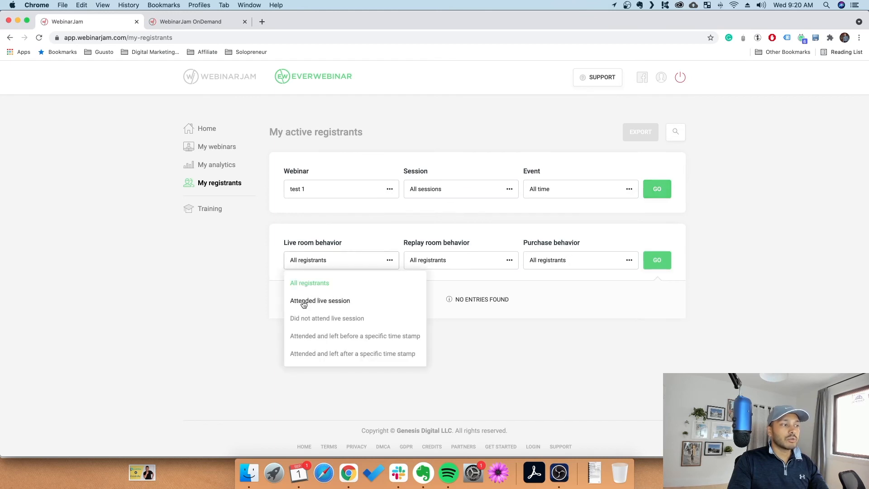
click(448, 262)
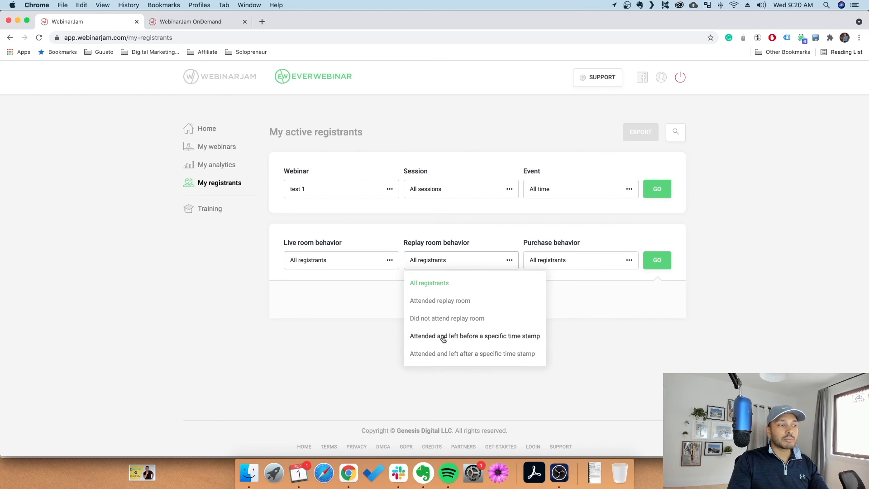
click(330, 262)
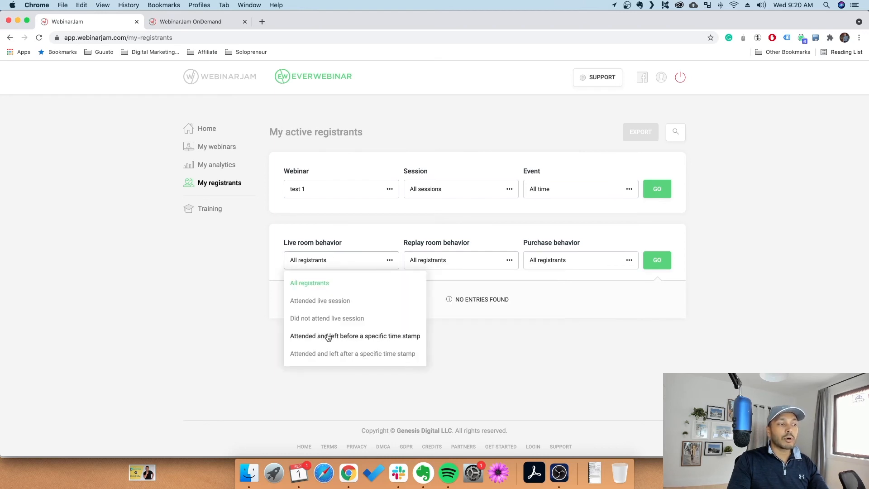
click(327, 337)
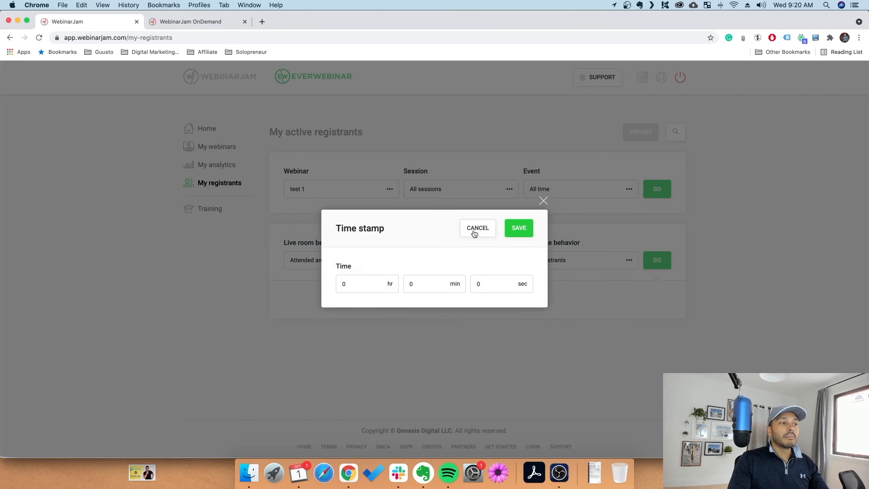
click(474, 231)
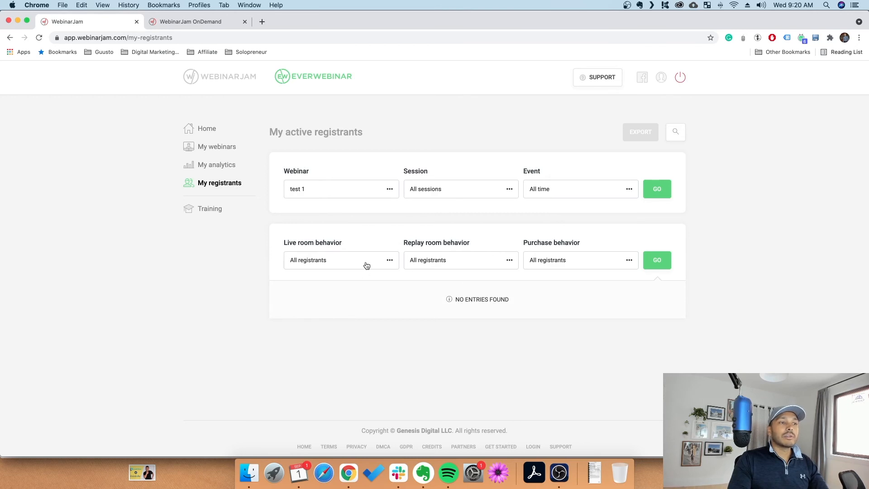
Go to the webinar list, bring up the links of "test 1", and preview its registration page and register option
click(225, 178)
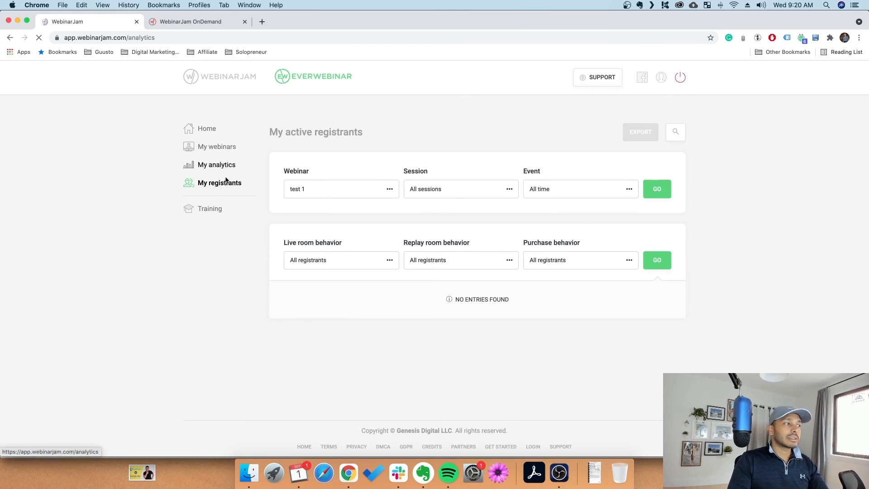
click(216, 152)
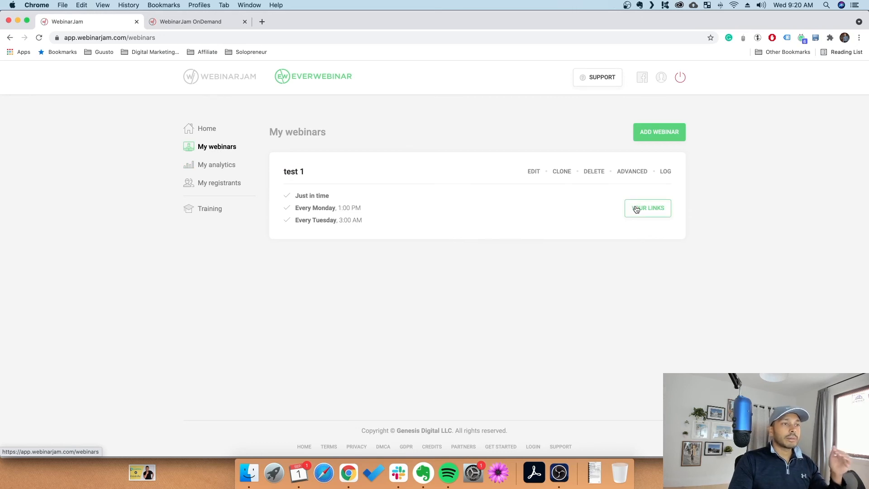
click(635, 209)
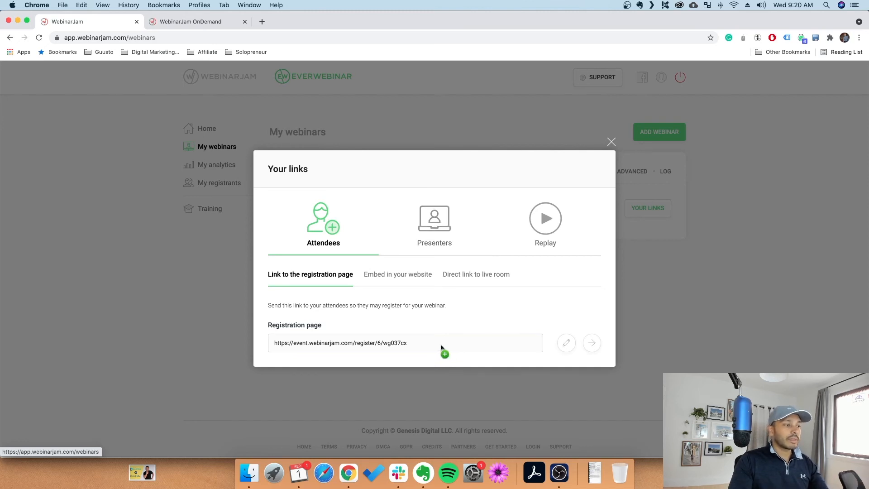
click(591, 347)
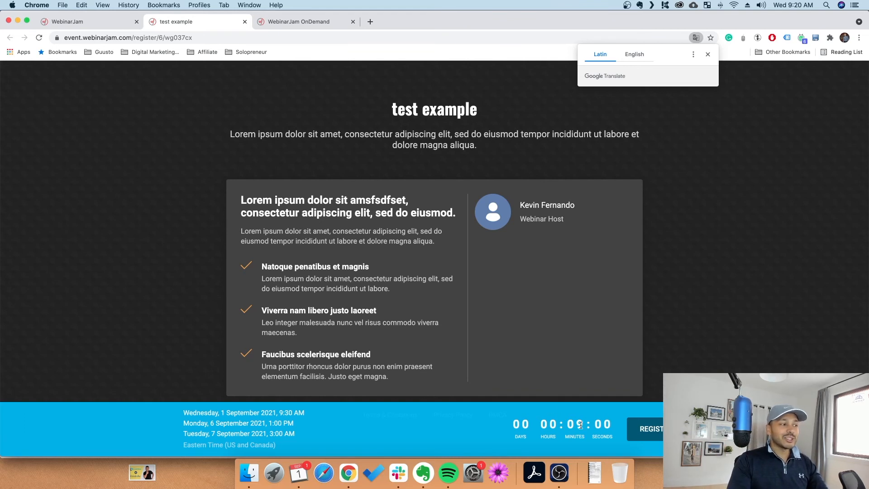
click(644, 429)
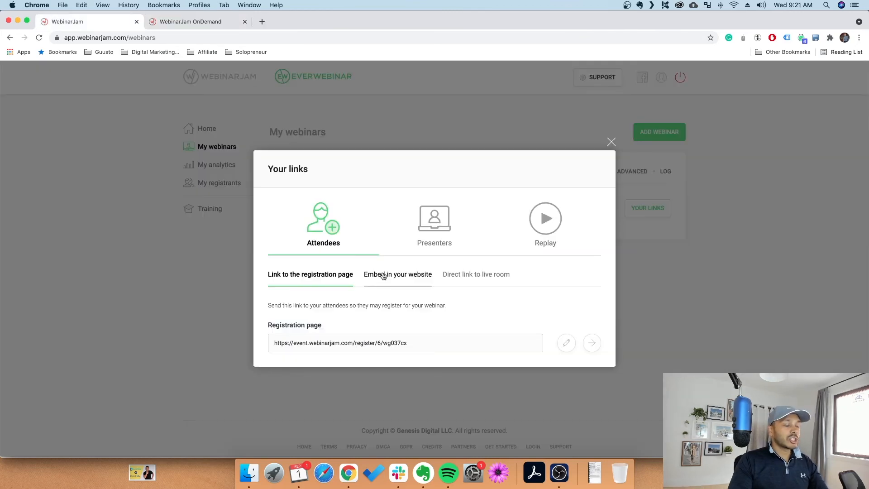
Review the attendee links of "test 1": the website embed code, the direct link to the live room, and the registration page link
click(383, 276)
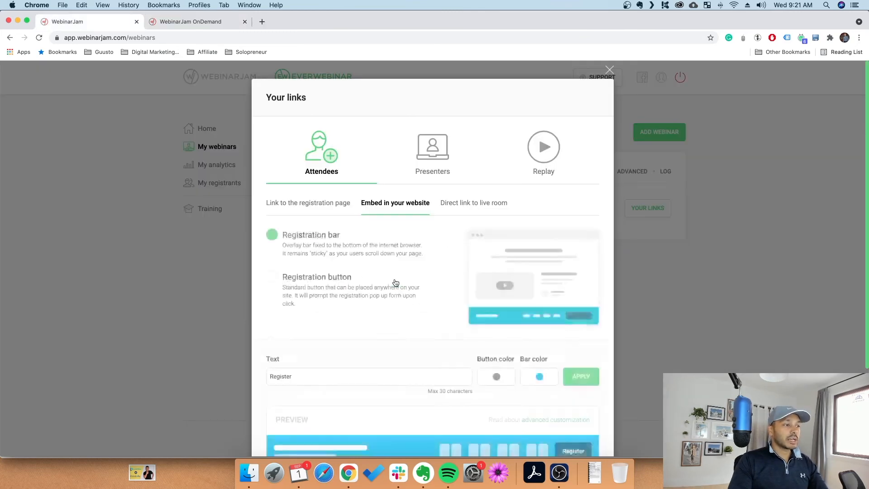
scroll(466, 362, down, 5)
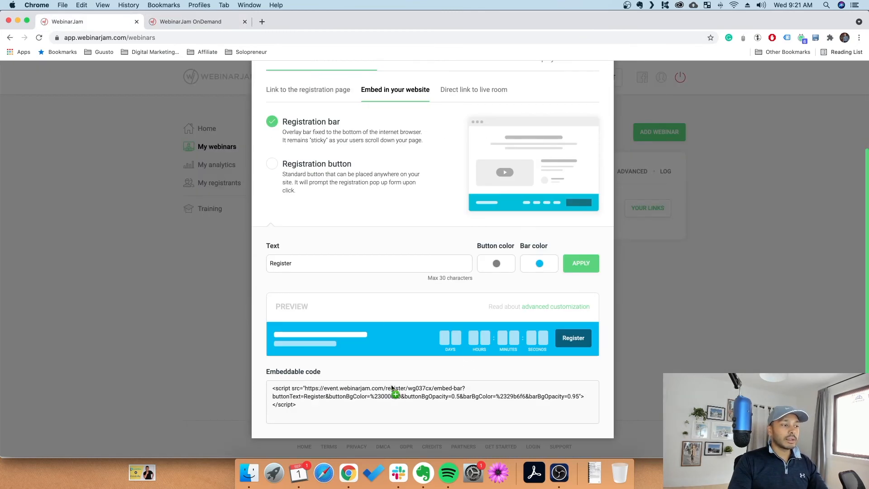
scroll(393, 387, up, 5)
click(474, 204)
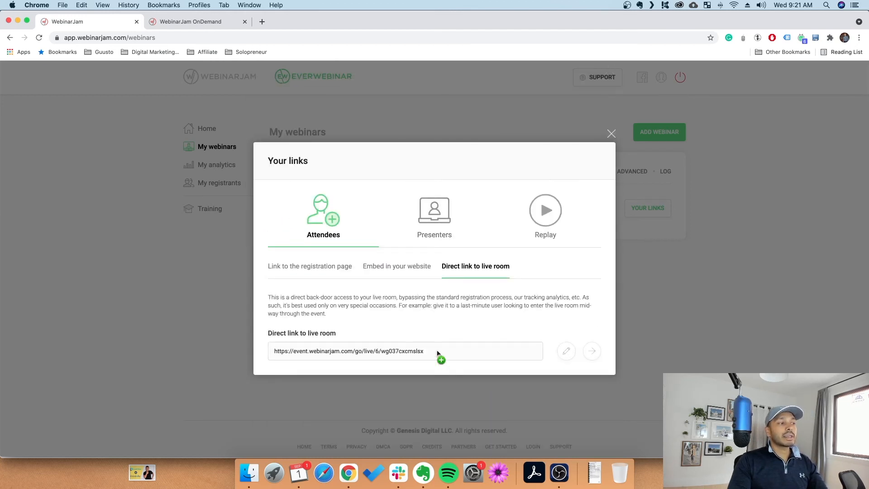
click(300, 268)
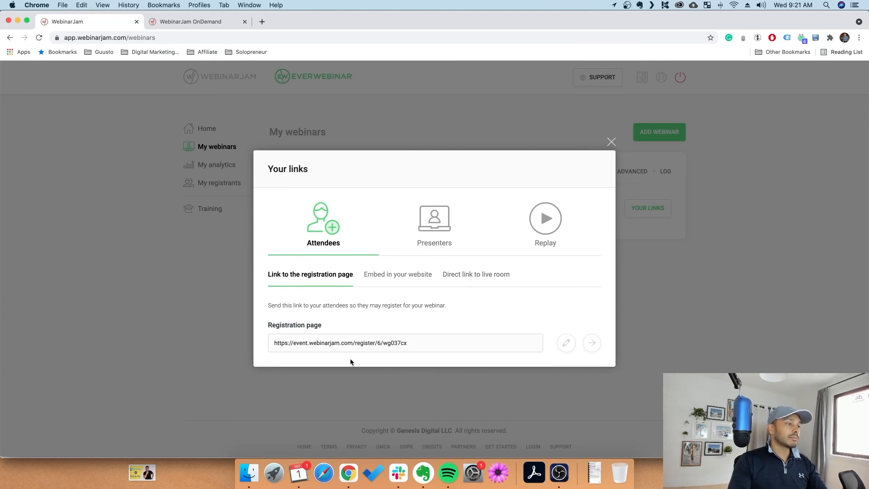
Open the presenter's control panel for "test 1", look over its chat, Q&A, recipient and notification options, and close it
click(437, 221)
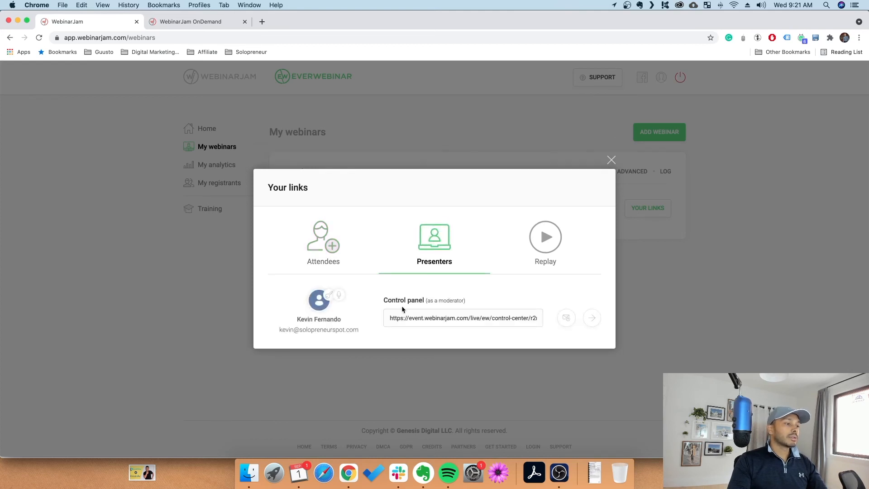
click(592, 317)
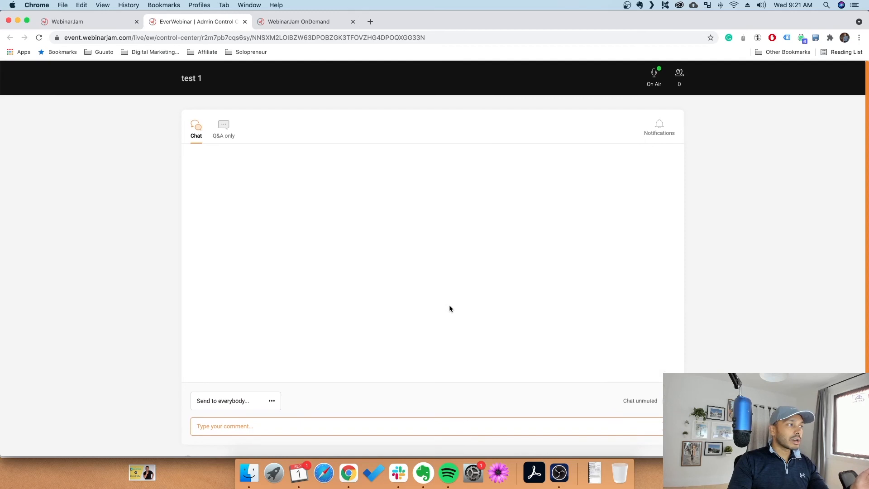
click(229, 131)
click(198, 131)
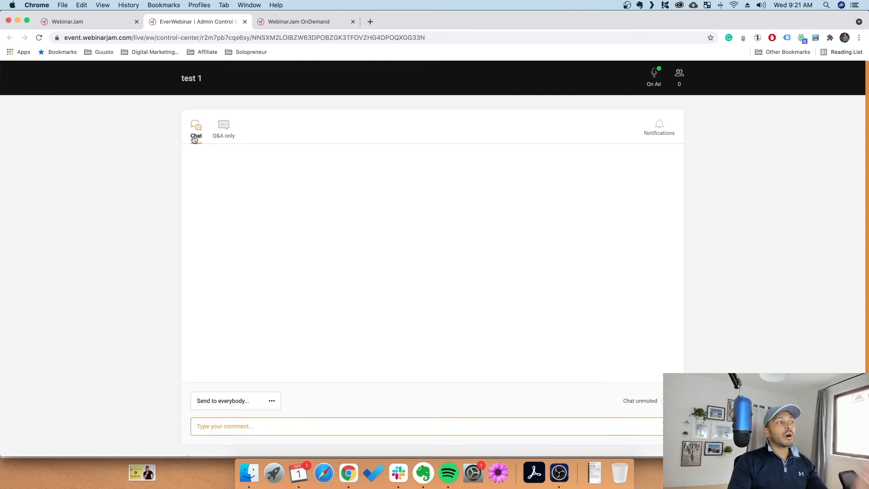
click(255, 402)
click(228, 433)
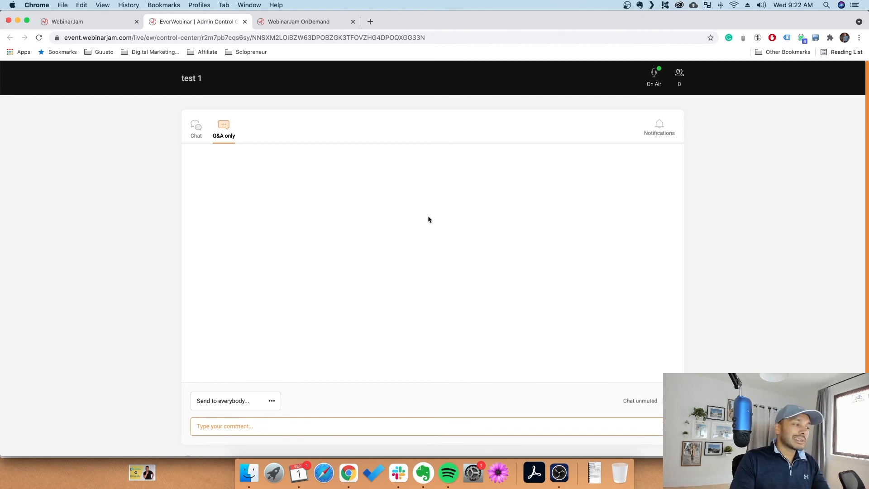
click(659, 125)
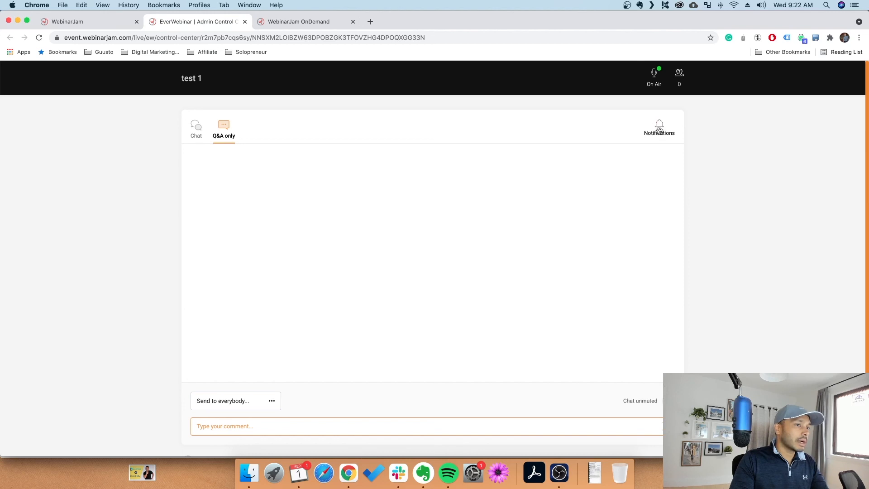
click(245, 21)
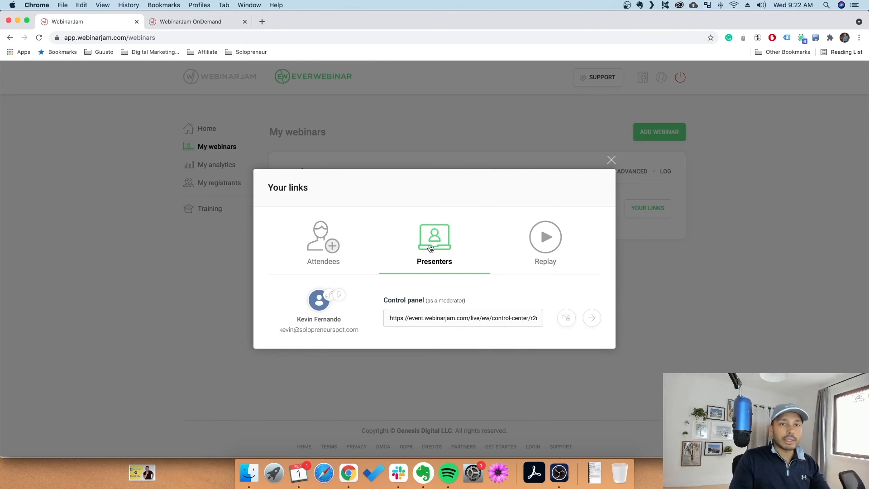
Look at the replay links of "test 1" and its session choices without selecting a session
click(551, 236)
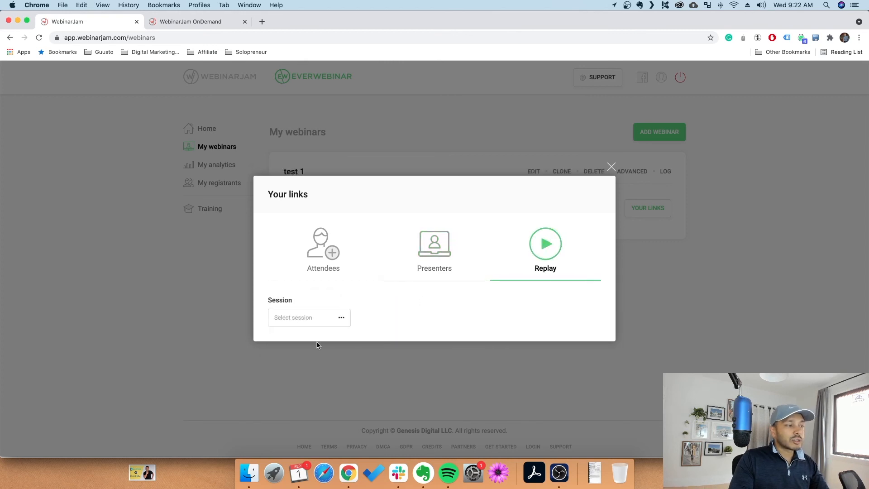
click(340, 315)
click(430, 309)
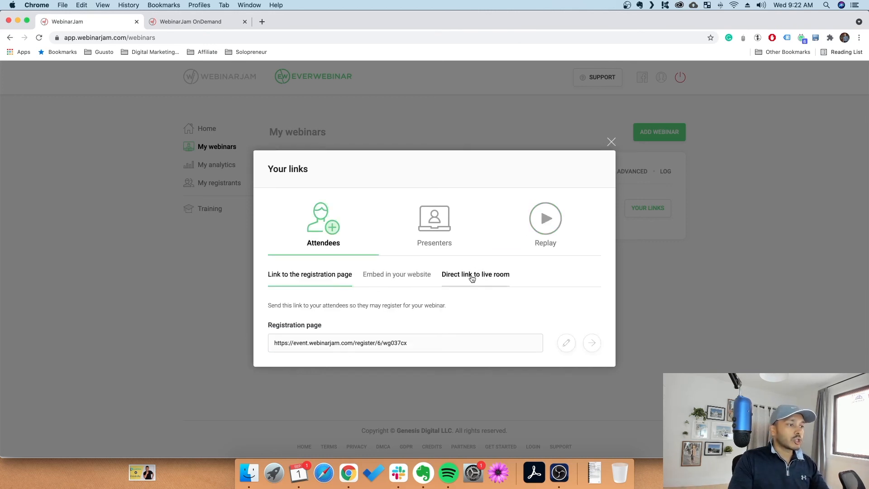
Open the live room of "test 1" through the attendees' direct link and test pausing and resuming the webinar video
click(469, 278)
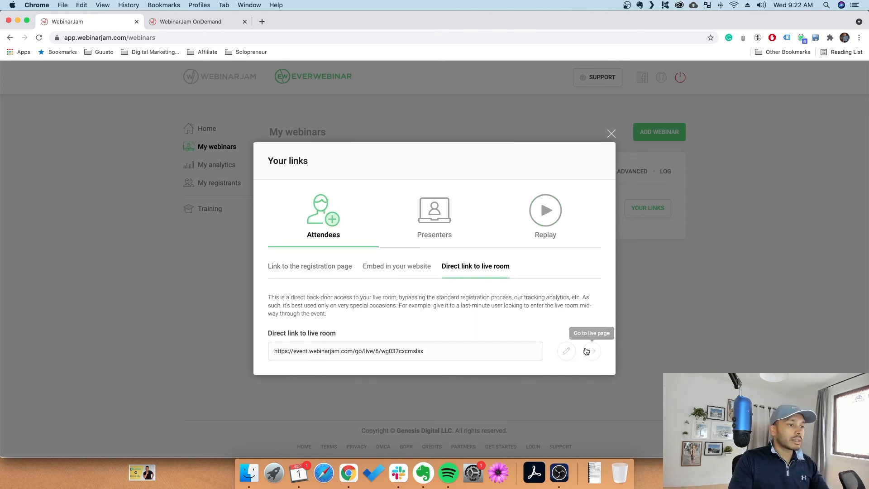
click(591, 352)
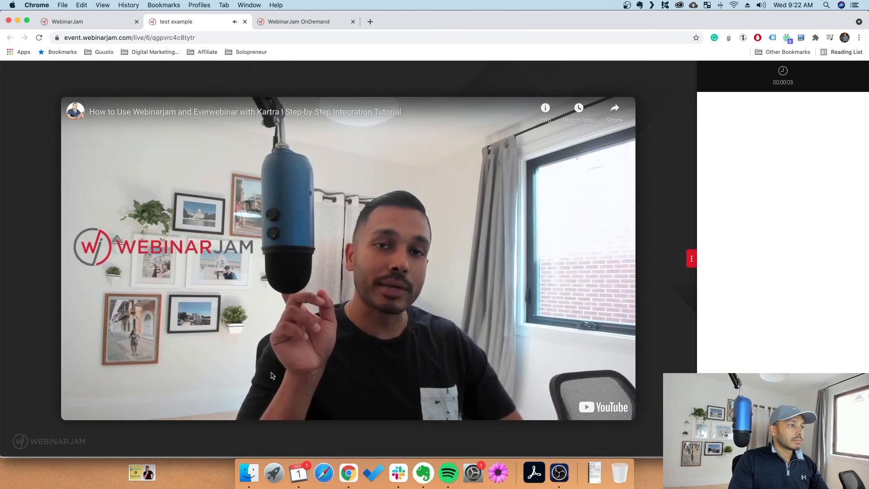
click(277, 367)
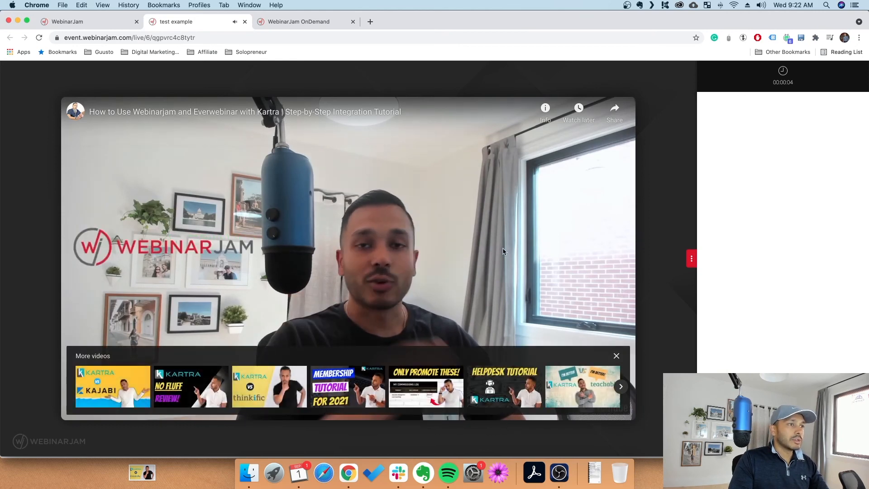
click(401, 260)
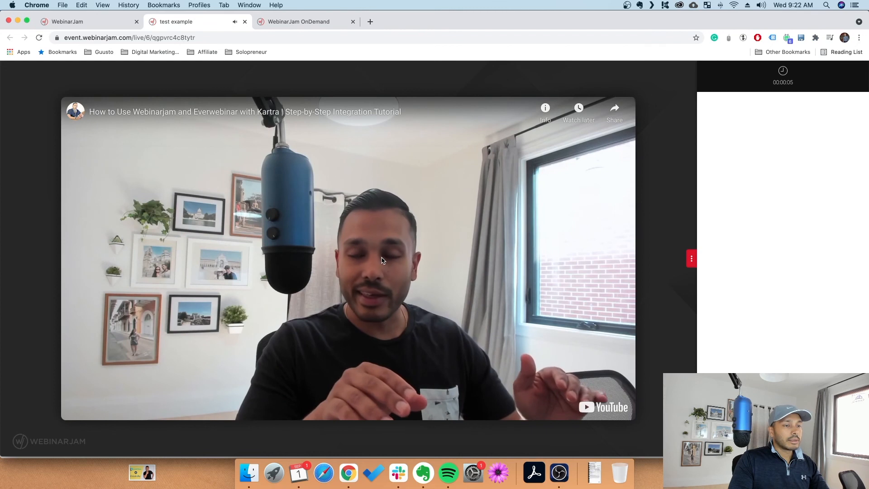
click(381, 260)
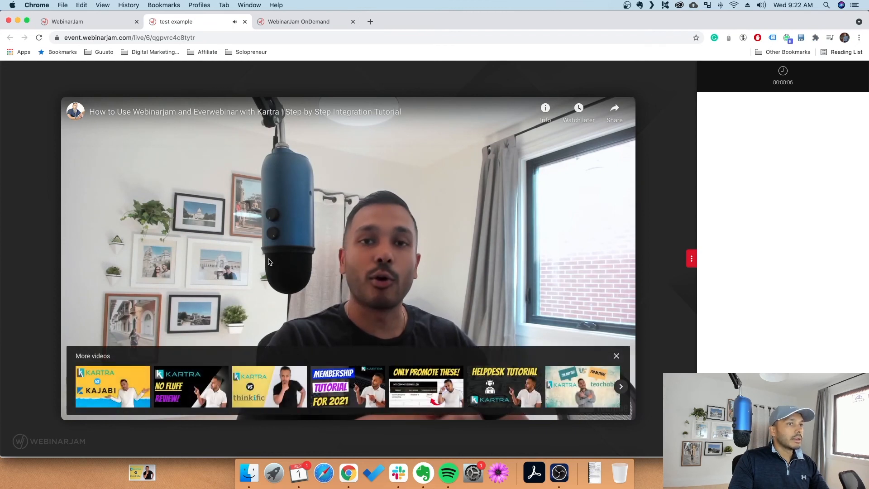